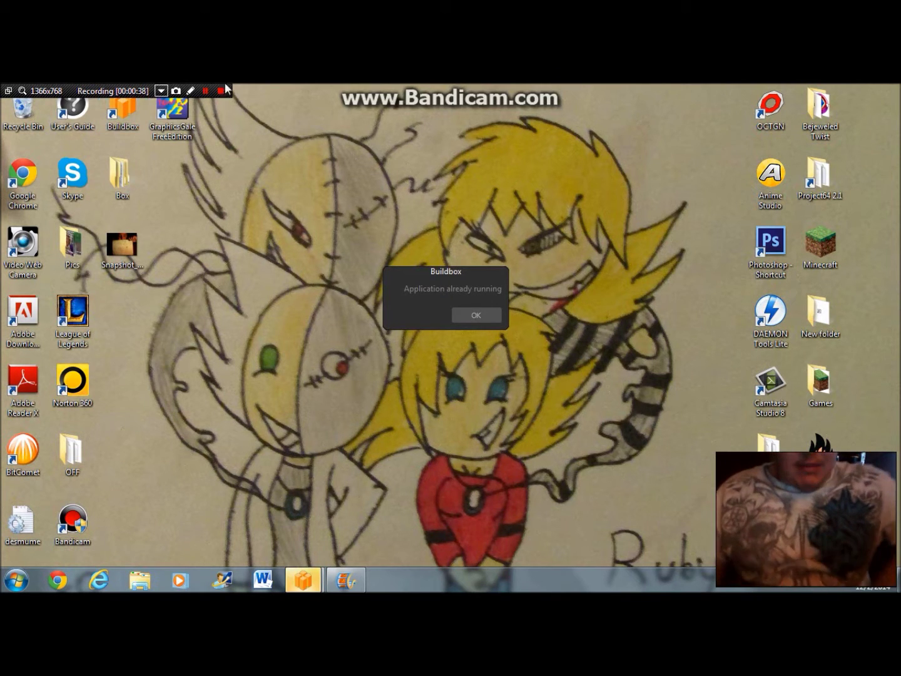
- Dismiss the notice about Buildbox already running and shift its window toward the middle of the desktop
{"action": "left_click", "coordinate": [473, 316]}
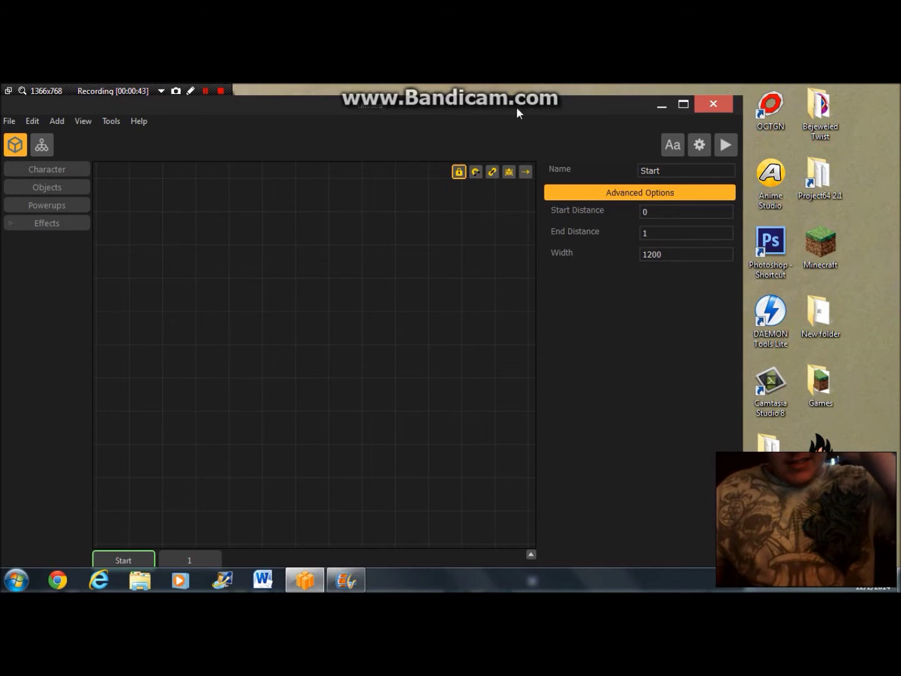
{"action": "left_click_drag", "start_coordinate": [517, 111], "coordinate": [558, 102]}
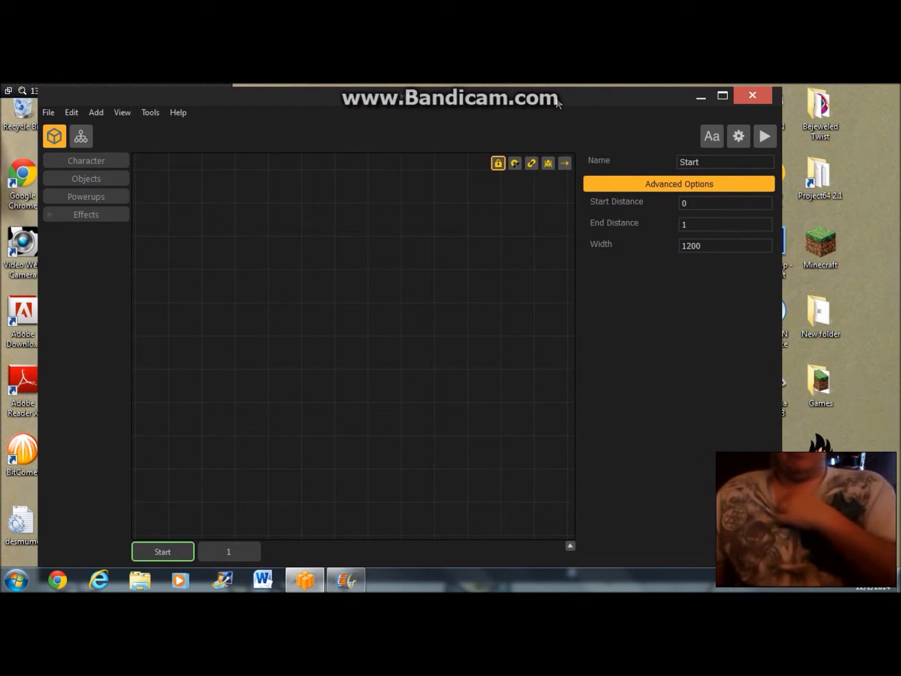
- Examine the Buildbox 30 Day Game Challenge page for Day 3 & 4 in Chrome, covering today's steps and the possible game types
{"action": "left_click", "coordinate": [70, 586]}
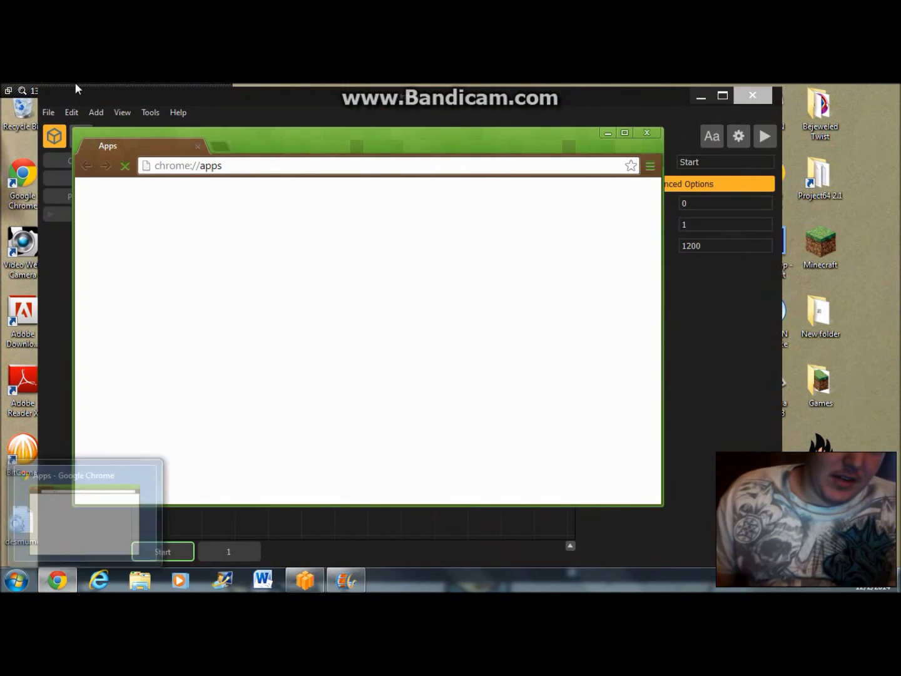
{"action": "left_click", "coordinate": [152, 100]}
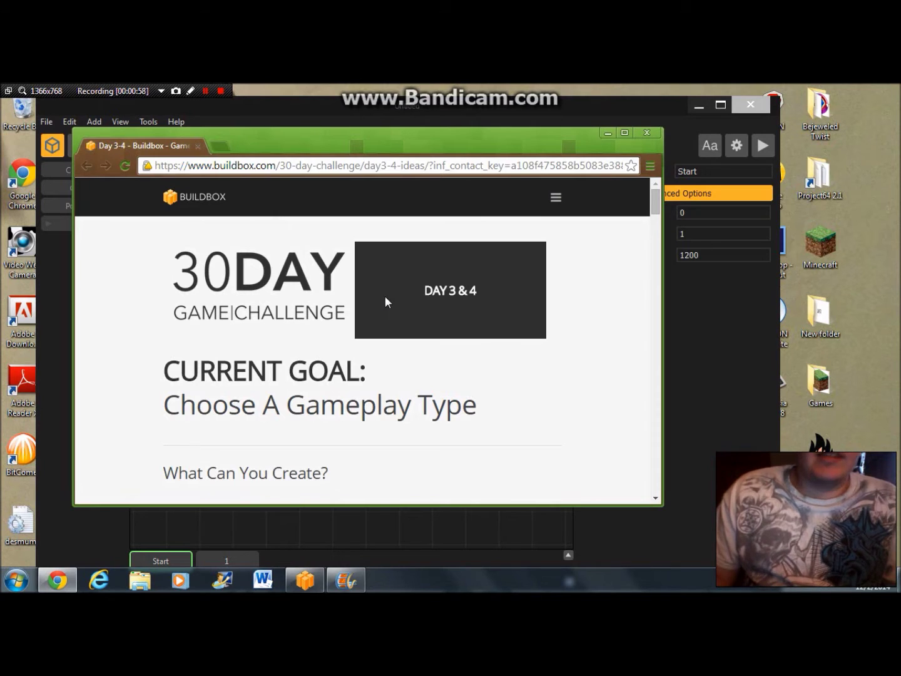
{"action": "scroll", "coordinate": [370, 316], "scroll_direction": "down", "scroll_amount": 6}
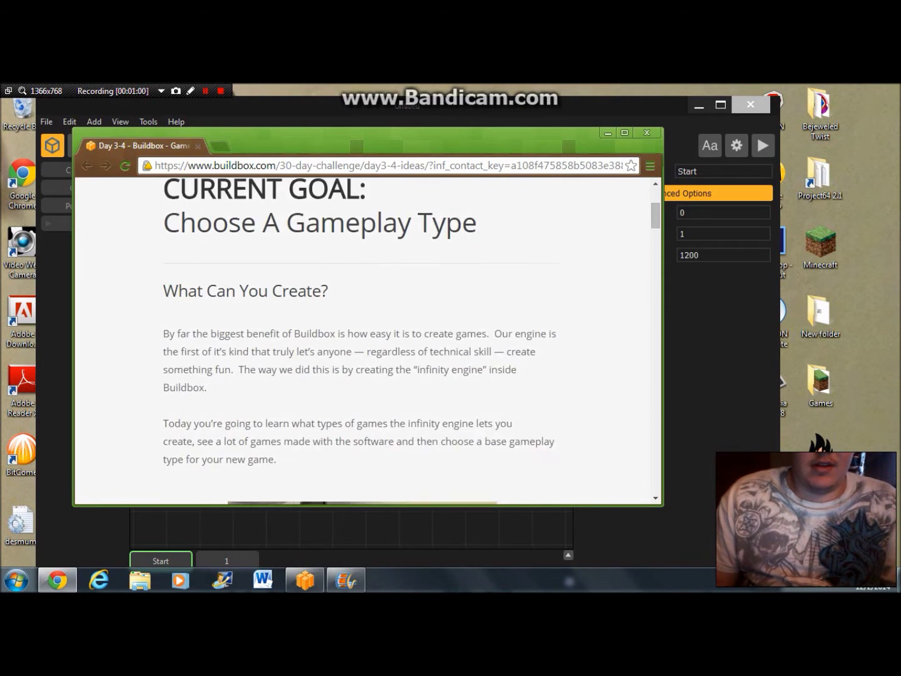
{"action": "scroll", "coordinate": [371, 320], "scroll_direction": "down", "scroll_amount": 3}
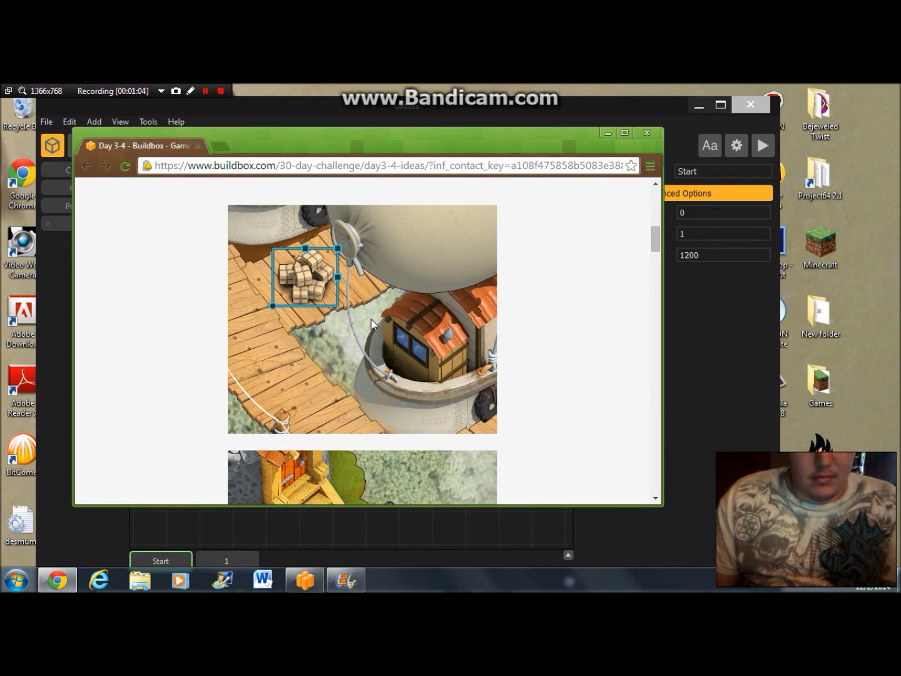
{"action": "scroll", "coordinate": [371, 319], "scroll_direction": "down", "scroll_amount": 5}
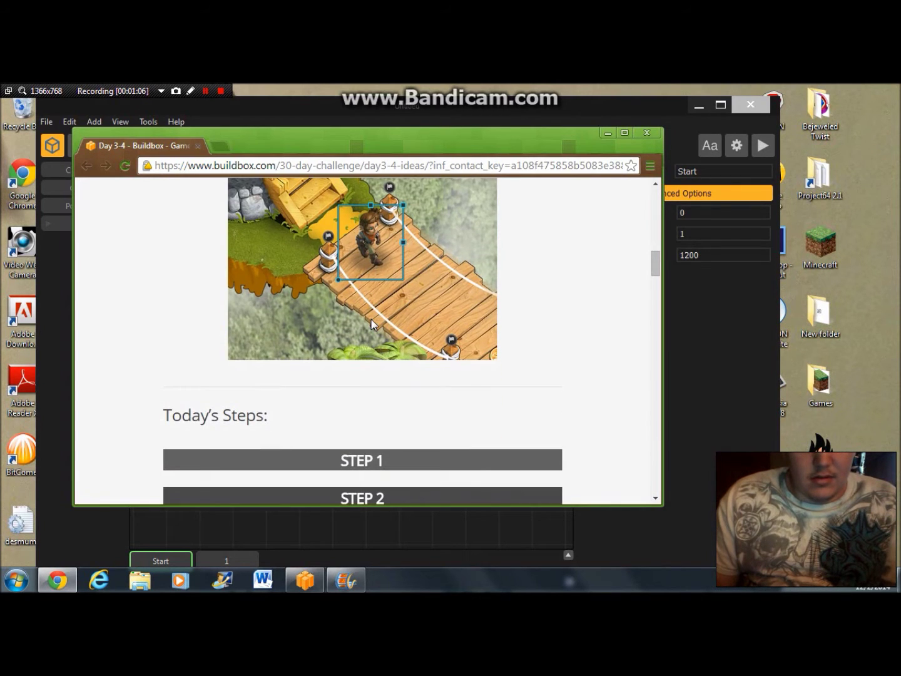
{"action": "scroll", "coordinate": [372, 319], "scroll_direction": "down", "scroll_amount": 5}
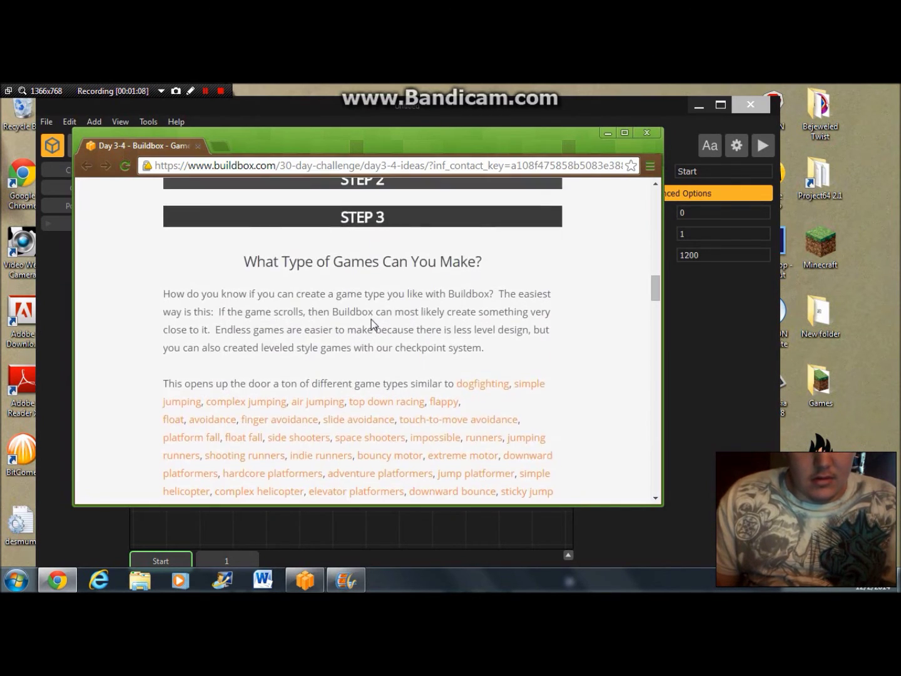
{"action": "scroll", "coordinate": [371, 318], "scroll_direction": "up", "scroll_amount": 4}
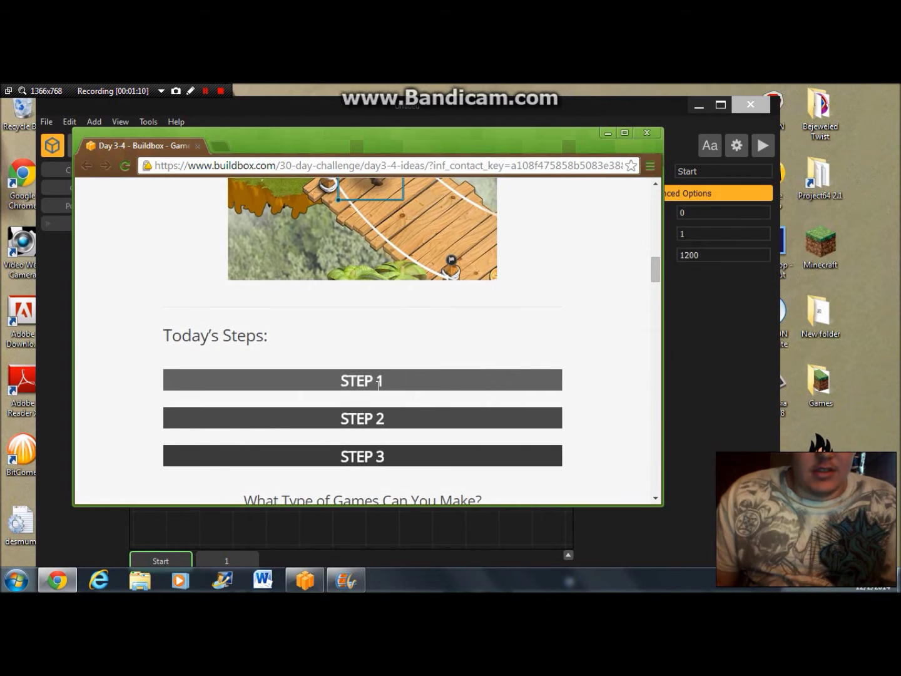
{"action": "scroll", "coordinate": [378, 384], "scroll_direction": "down", "scroll_amount": 1}
{"action": "scroll", "coordinate": [378, 381], "scroll_direction": "down", "scroll_amount": 10}
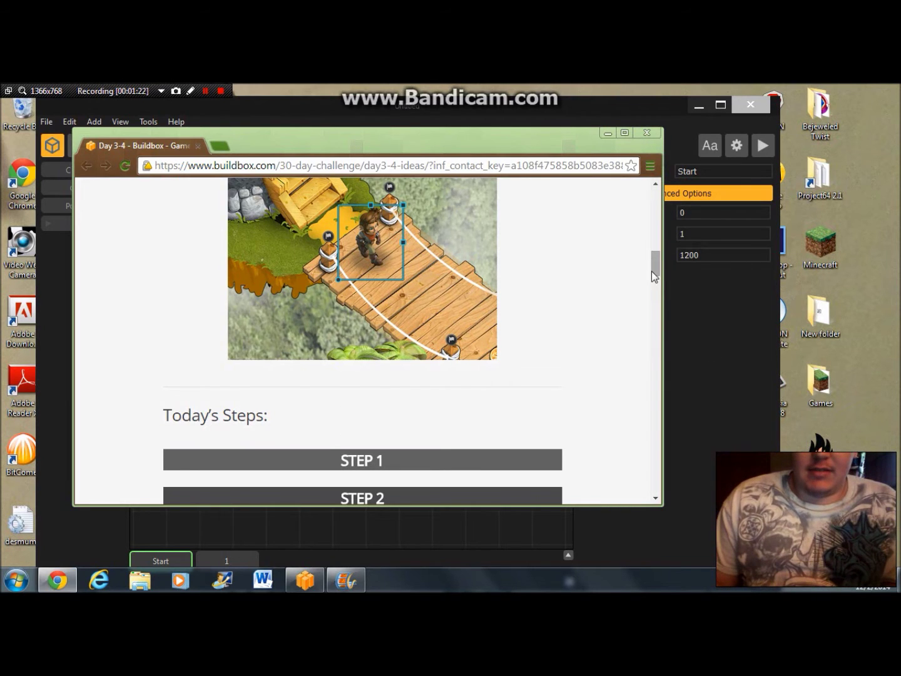
{"action": "left_click_drag", "start_coordinate": [652, 268], "coordinate": [651, 282]}
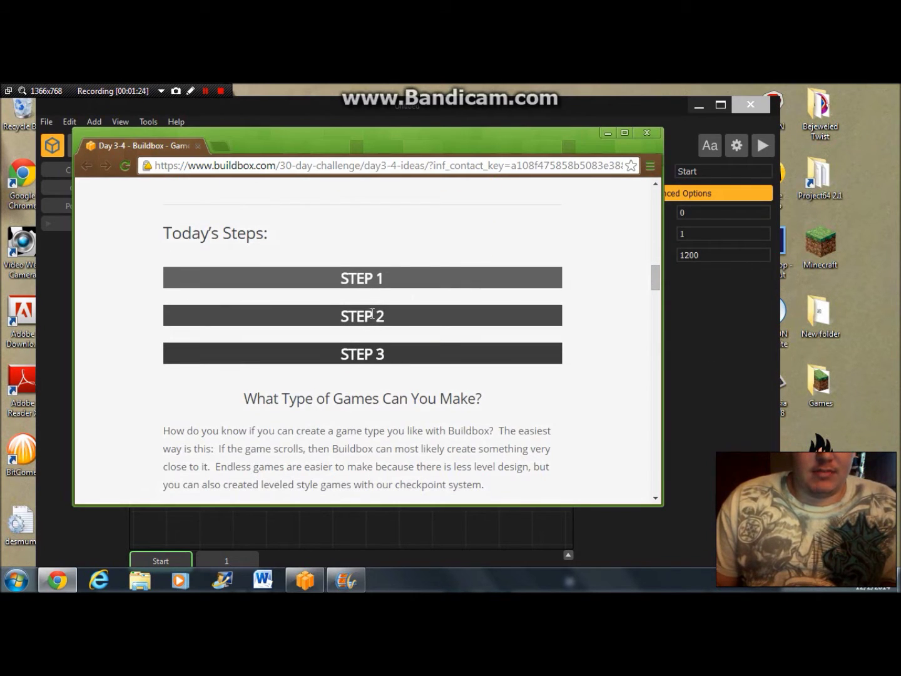
{"action": "scroll", "coordinate": [360, 279], "scroll_direction": "down", "scroll_amount": 5}
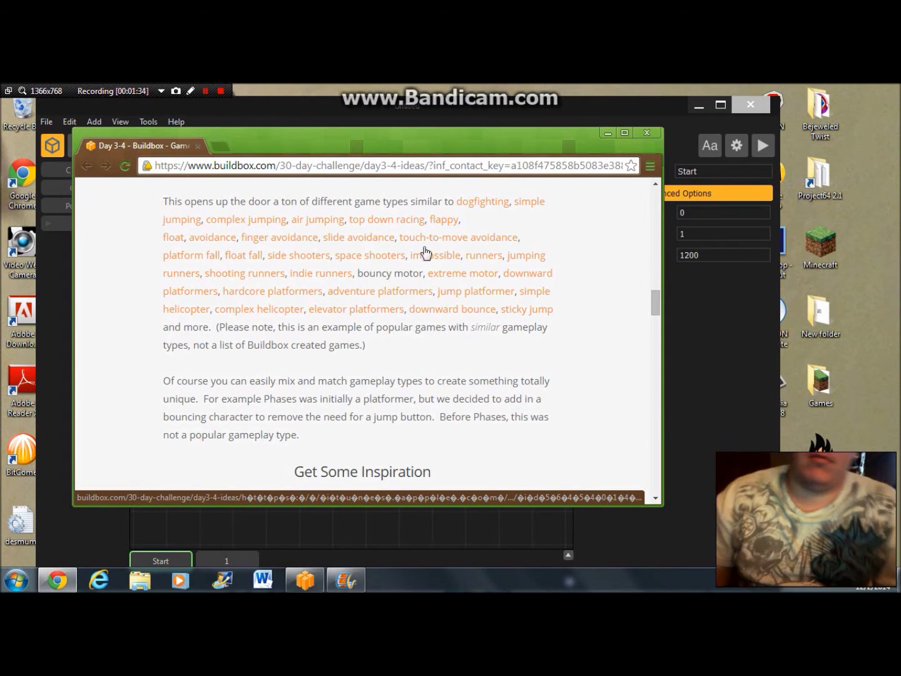
{"action": "left_click", "coordinate": [608, 132]}
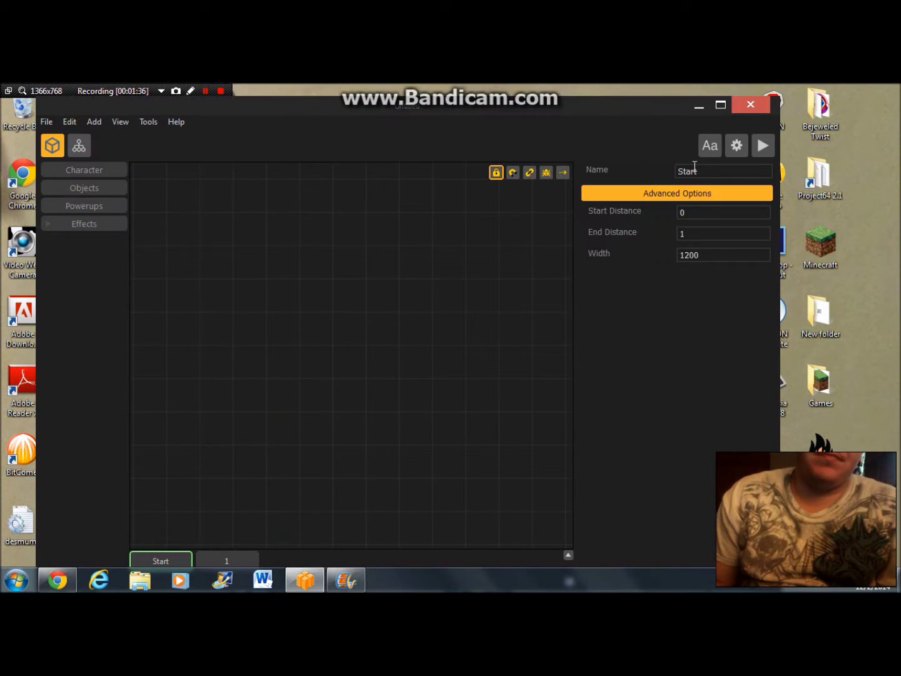
- Set the project's gameplay preset to Platformer in the project settings and apply it
{"action": "left_click", "coordinate": [737, 146]}
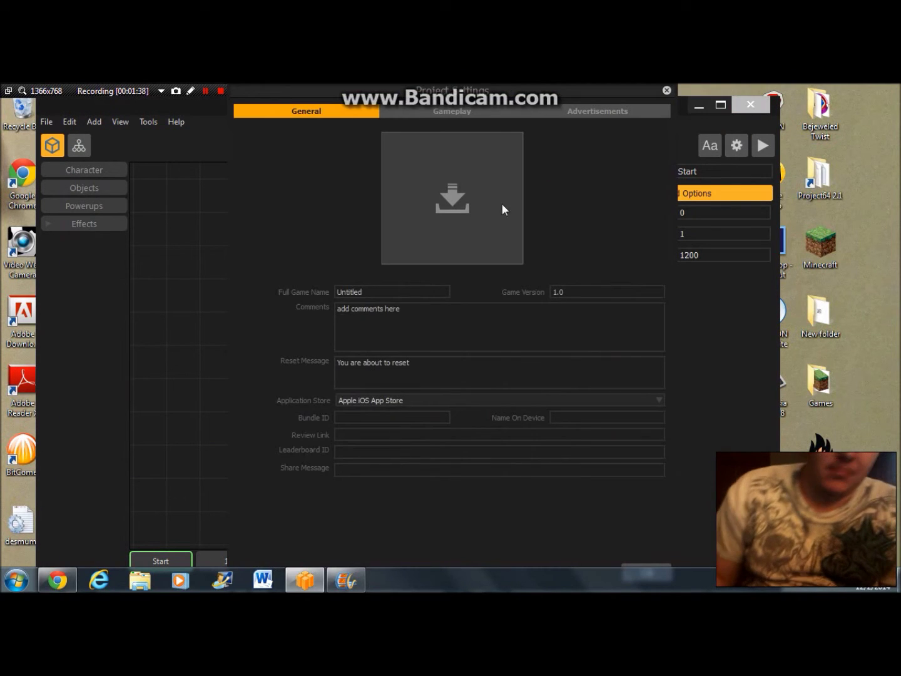
{"action": "left_click", "coordinate": [437, 111]}
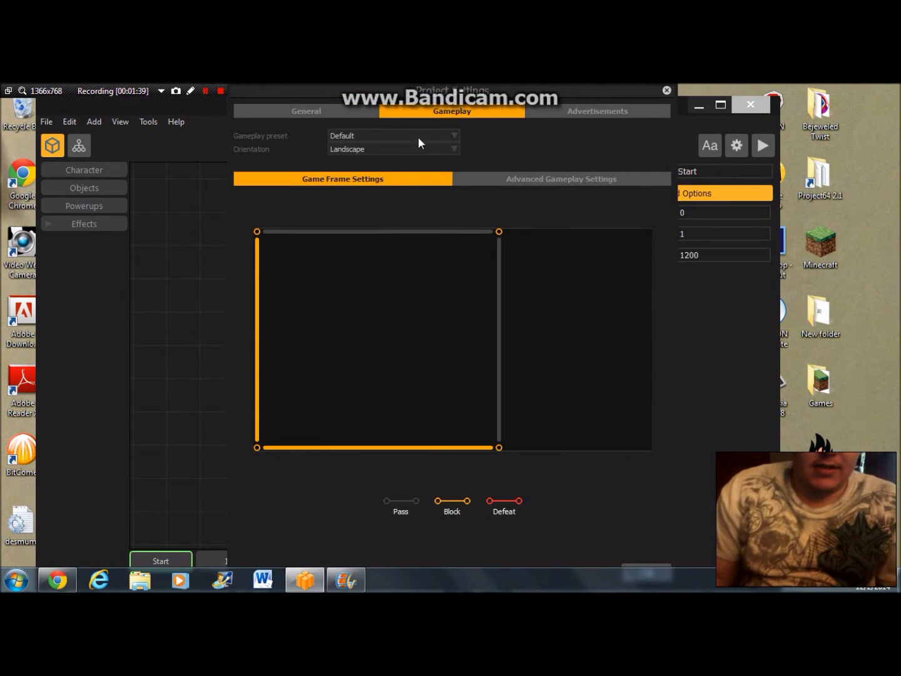
{"action": "left_click", "coordinate": [455, 135]}
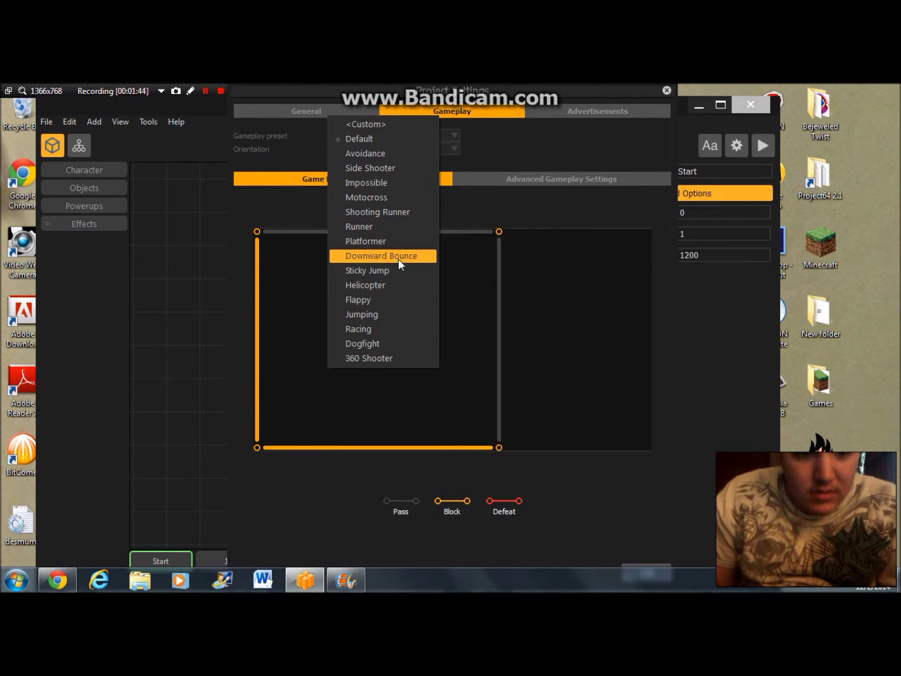
{"action": "left_click", "coordinate": [403, 243]}
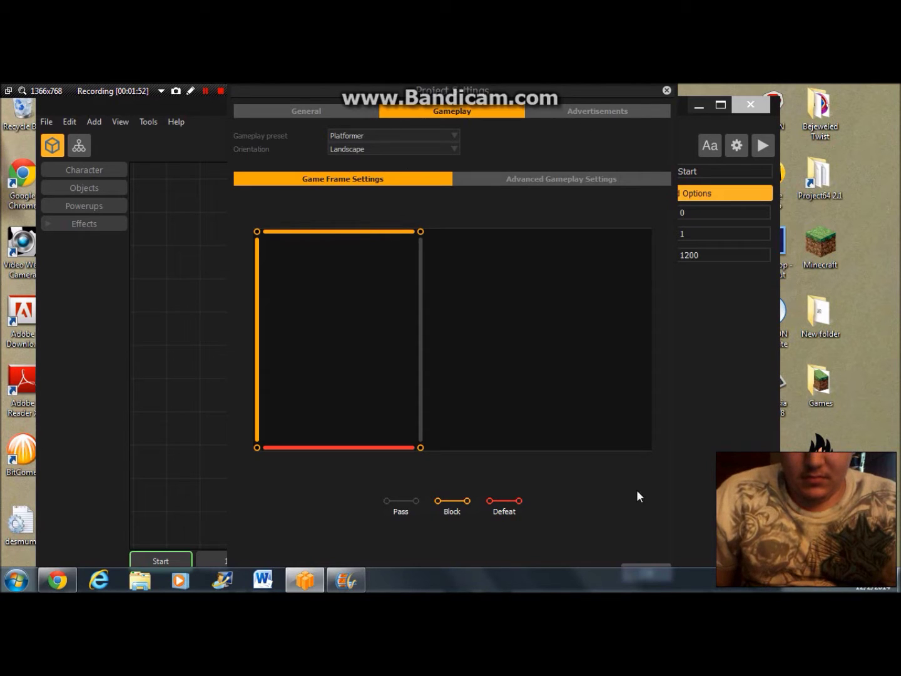
{"action": "left_click", "coordinate": [641, 564]}
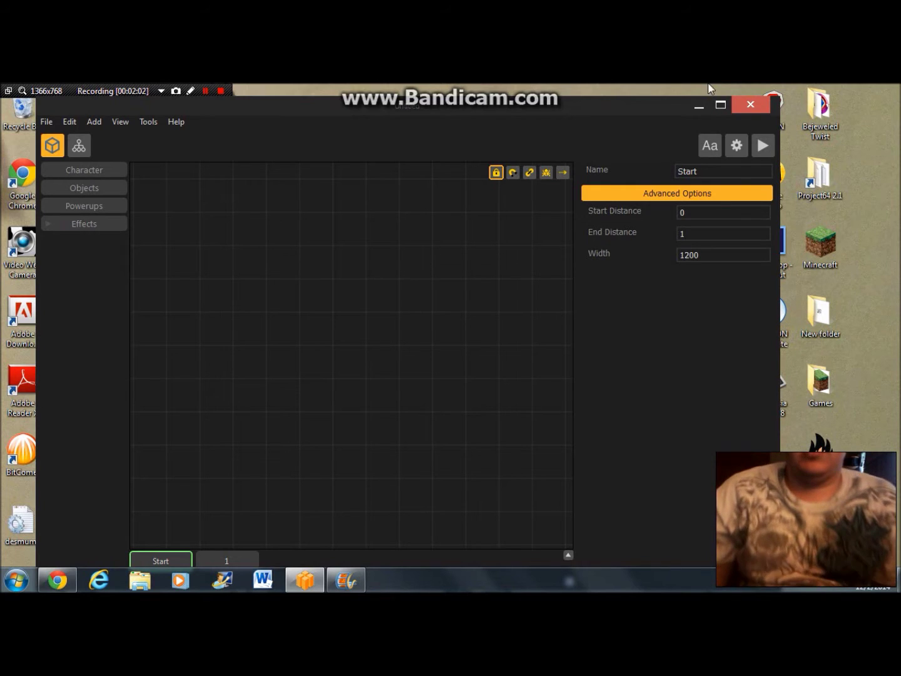
- Switch to Paint and draw a black circle about 67 × 67 px as the stick figure's head
{"action": "left_click", "coordinate": [700, 104]}
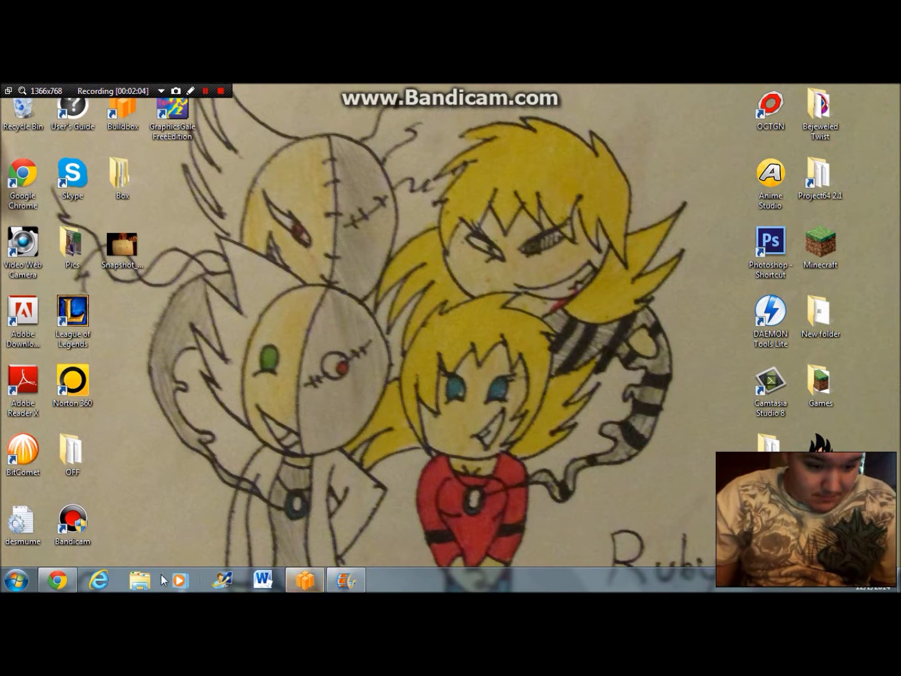
{"action": "left_click", "coordinate": [17, 581]}
{"action": "left_click", "coordinate": [62, 347]}
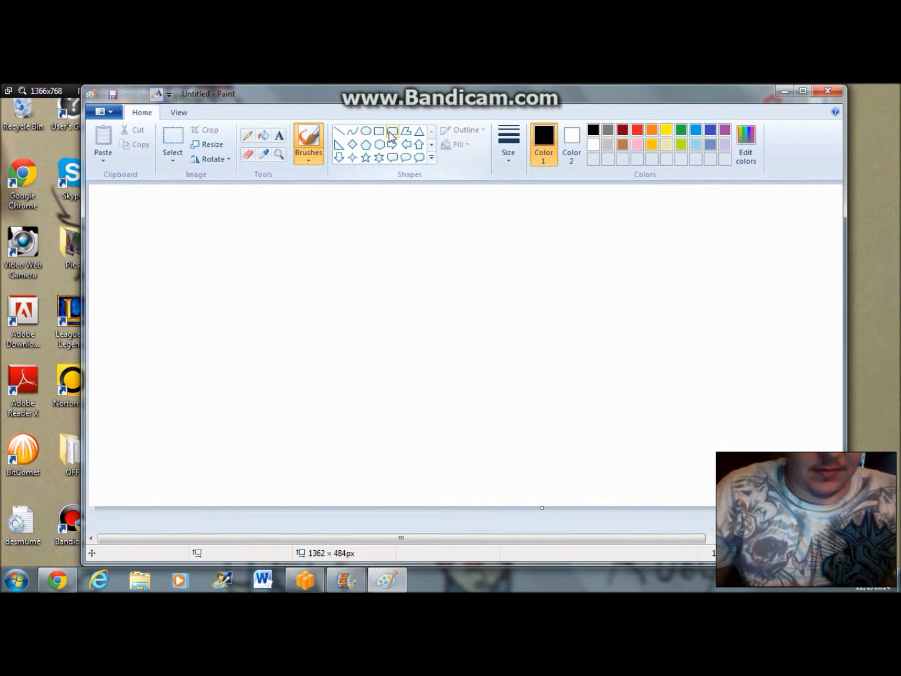
{"action": "left_click", "coordinate": [365, 130]}
{"action": "mouse_move", "coordinate": [231, 272]}
{"action": "left_mouse_down"}
{"action": "mouse_move", "coordinate": [285, 324]}
{"action": "mouse_move", "coordinate": [275, 307]}
{"action": "left_mouse_up"}
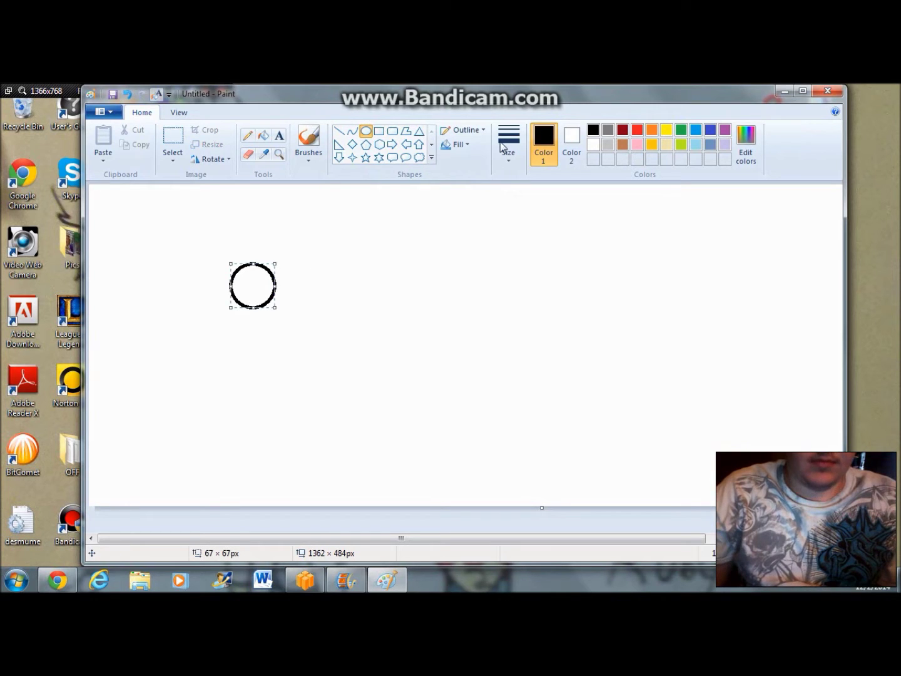
- Draw a vertical body line about 122 px long below the head and two arms slanting down from the neck
{"action": "left_click", "coordinate": [339, 131]}
{"action": "left_click_drag", "start_coordinate": [254, 308], "coordinate": [254, 387]}
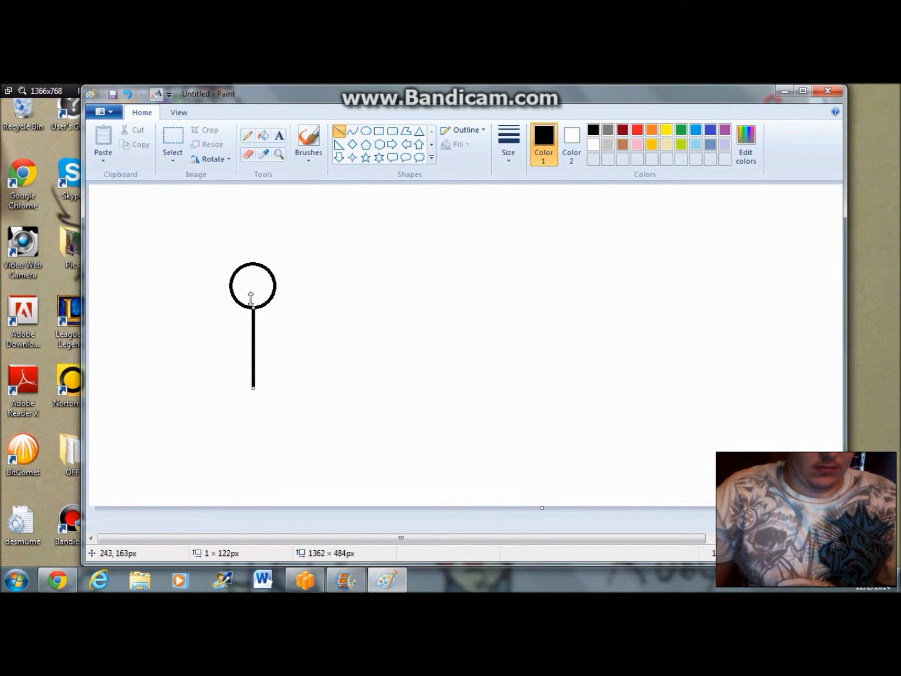
{"action": "left_click_drag", "start_coordinate": [252, 307], "coordinate": [232, 373]}
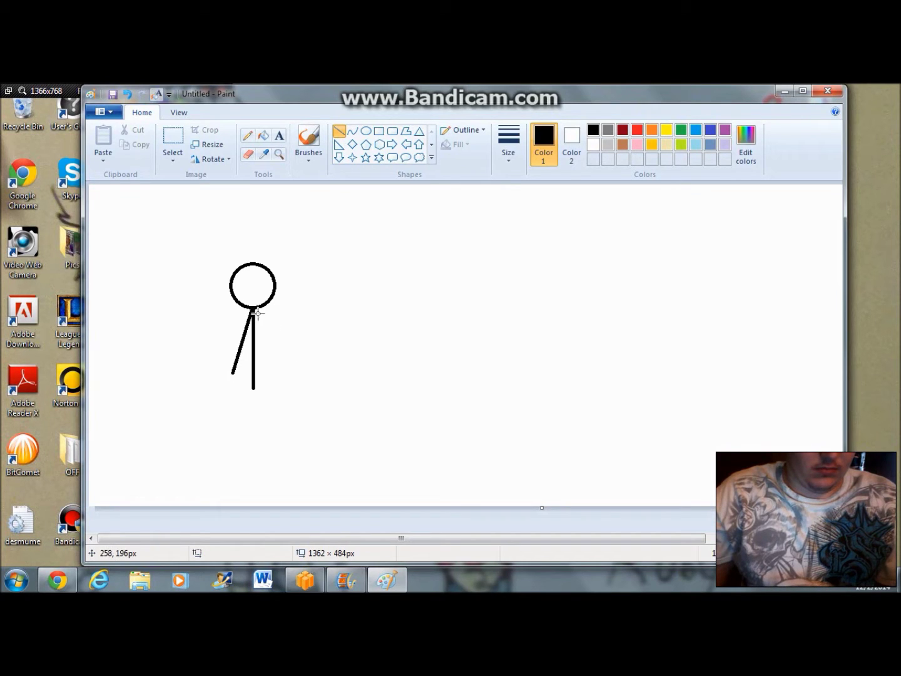
{"action": "left_click_drag", "start_coordinate": [252, 311], "coordinate": [283, 372]}
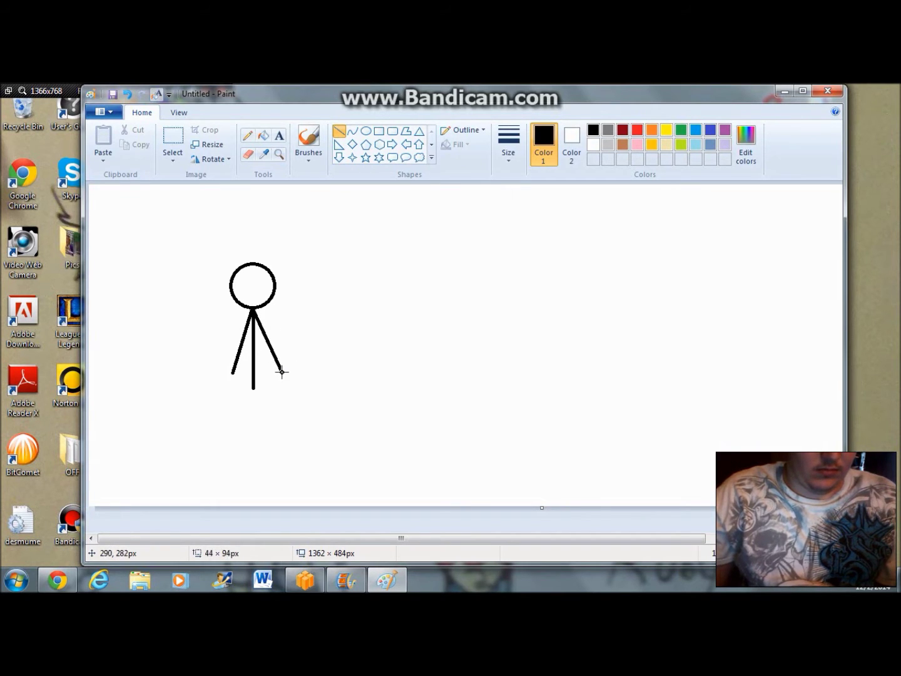
{"action": "left_click", "coordinate": [352, 374]}
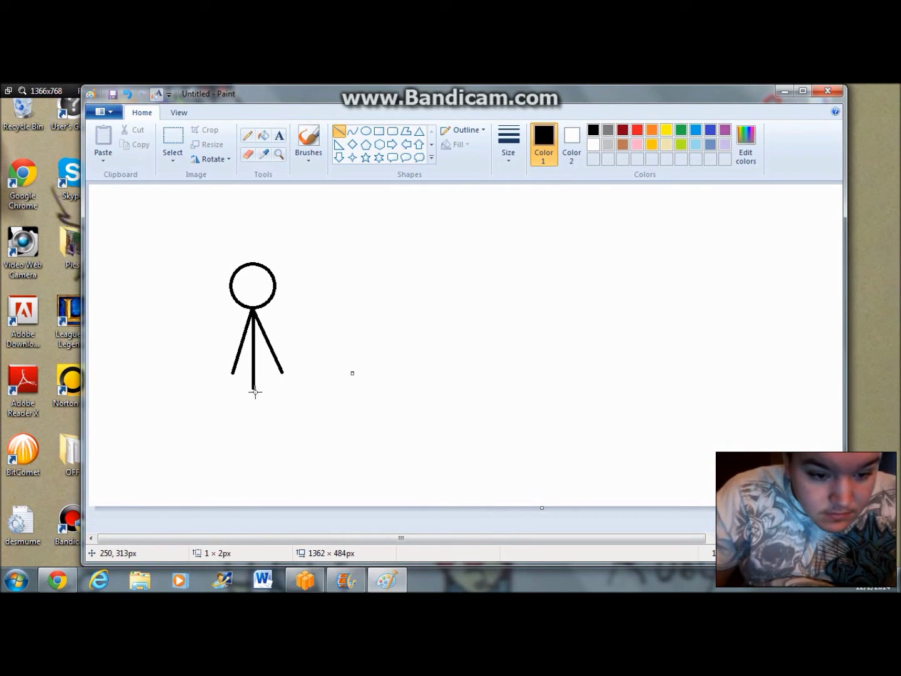
- Draw two straight legs about 83 px tall, slanting outward from the lower end of the body line
{"action": "left_click_drag", "start_coordinate": [252, 387], "coordinate": [238, 445]}
{"action": "left_click", "coordinate": [403, 337]}
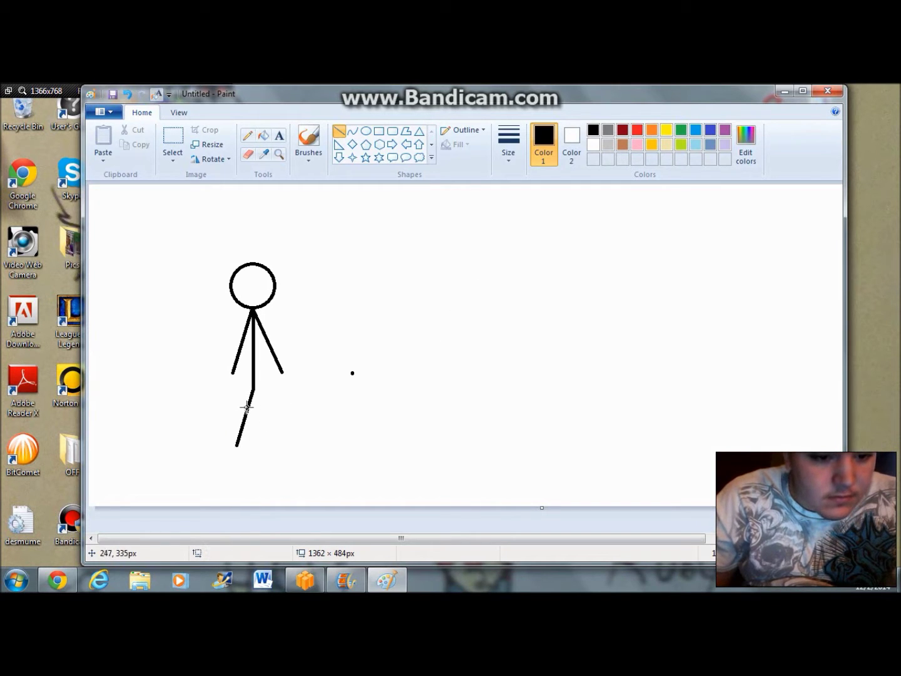
{"action": "left_click_drag", "start_coordinate": [253, 390], "coordinate": [278, 445]}
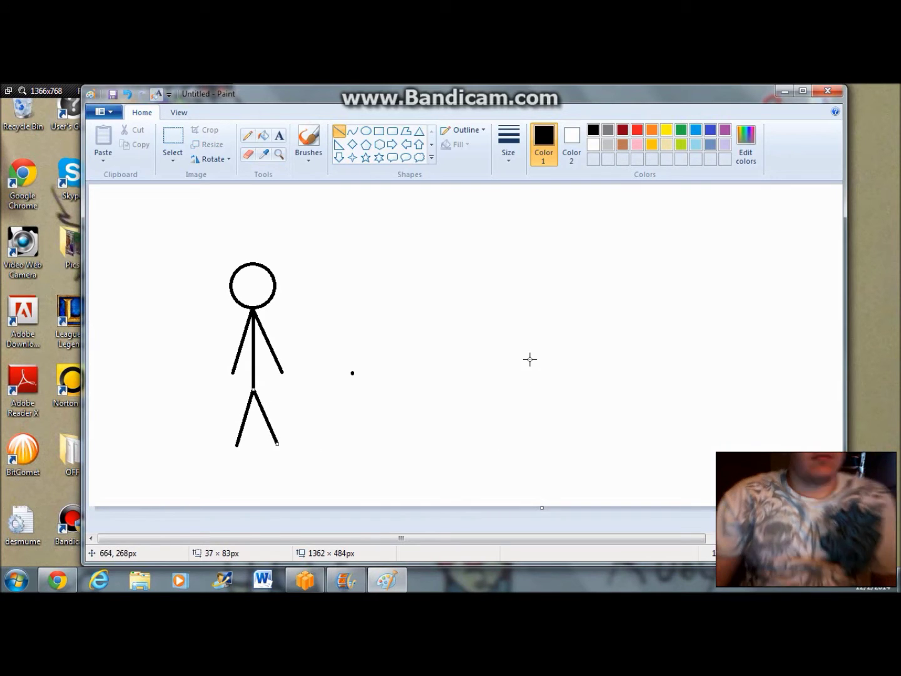
{"action": "left_click", "coordinate": [516, 399]}
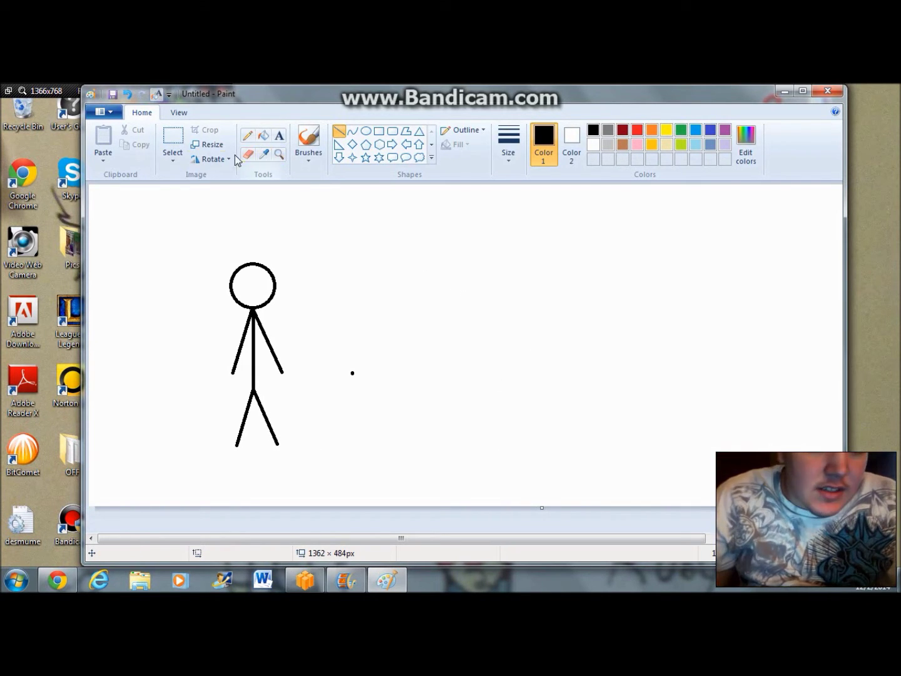
- Move the whole stick figure to the right part of the canvas and erase the stray dot
{"action": "left_click", "coordinate": [173, 141]}
{"action": "left_click_drag", "start_coordinate": [180, 233], "coordinate": [326, 482]}
{"action": "left_click_drag", "start_coordinate": [266, 365], "coordinate": [631, 372]}
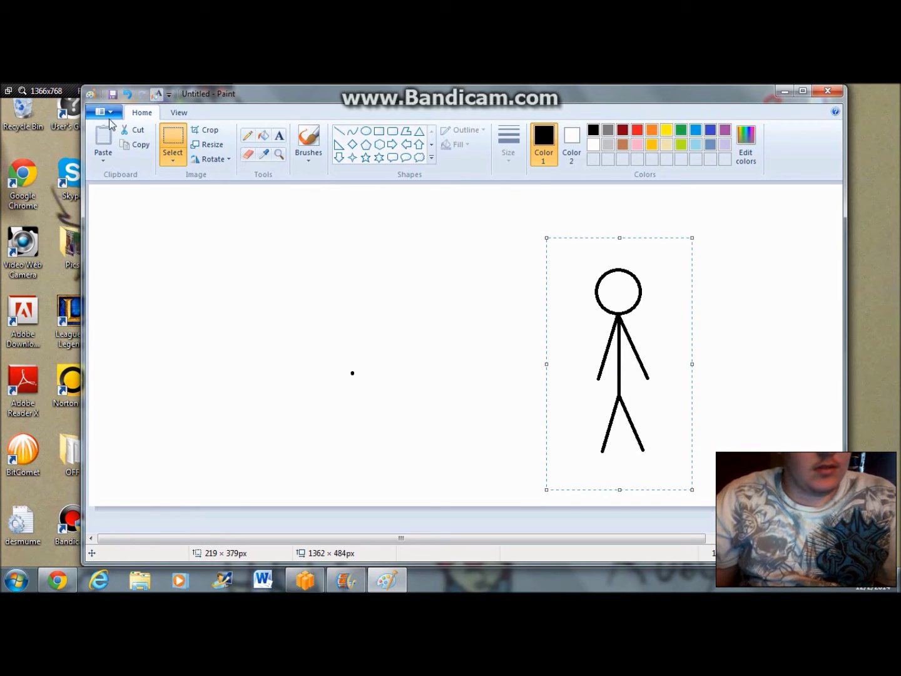
{"action": "left_click", "coordinate": [248, 154]}
{"action": "left_click", "coordinate": [353, 374]}
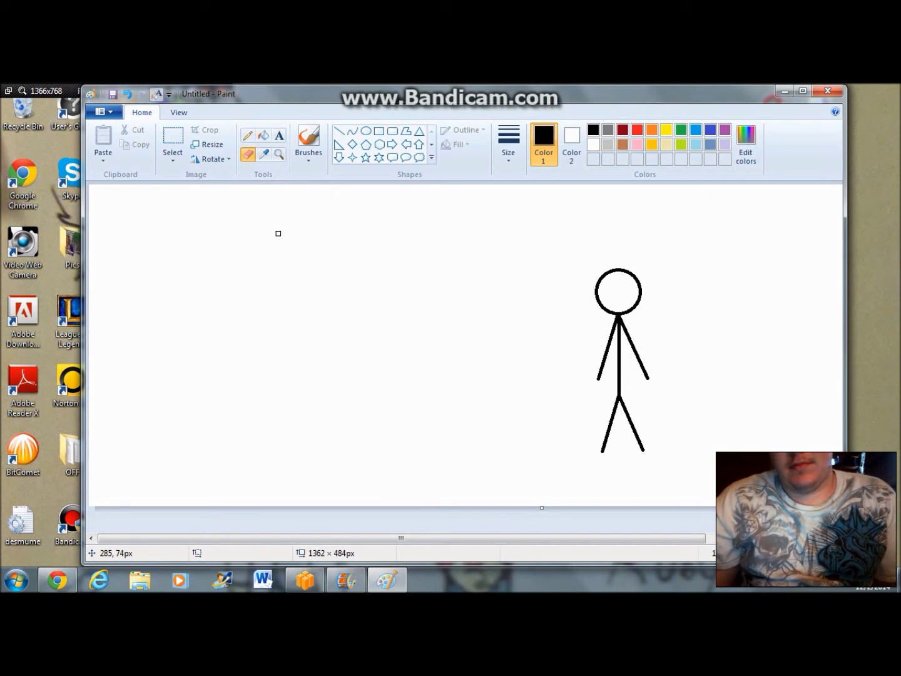
- Crop the picture to an area of about 263 × 369 px around the stick figure
{"action": "left_click", "coordinate": [173, 141]}
{"action": "left_click_drag", "start_coordinate": [534, 226], "coordinate": [709, 471]}
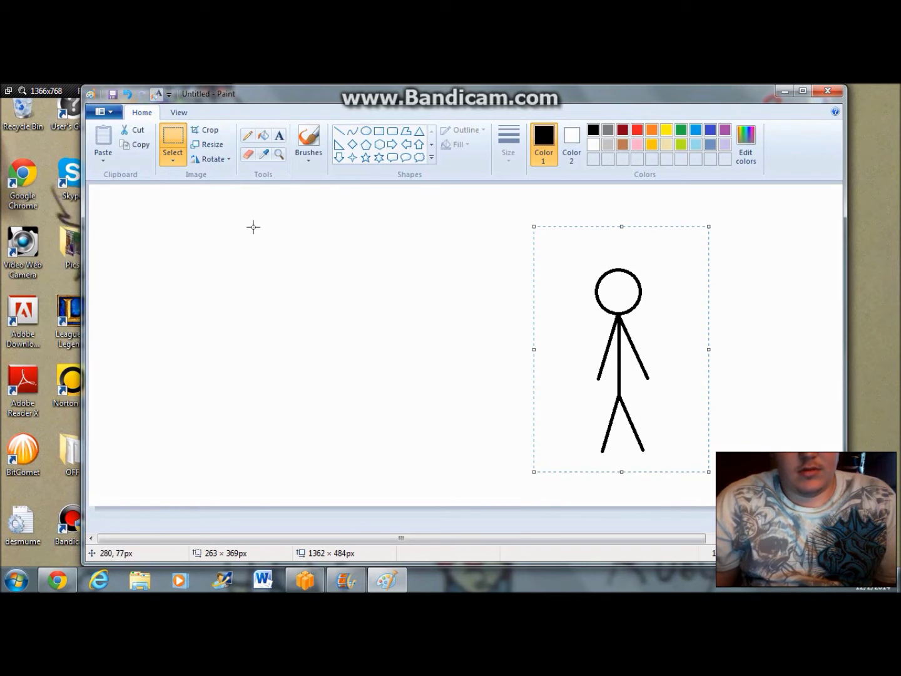
{"action": "left_click", "coordinate": [205, 129]}
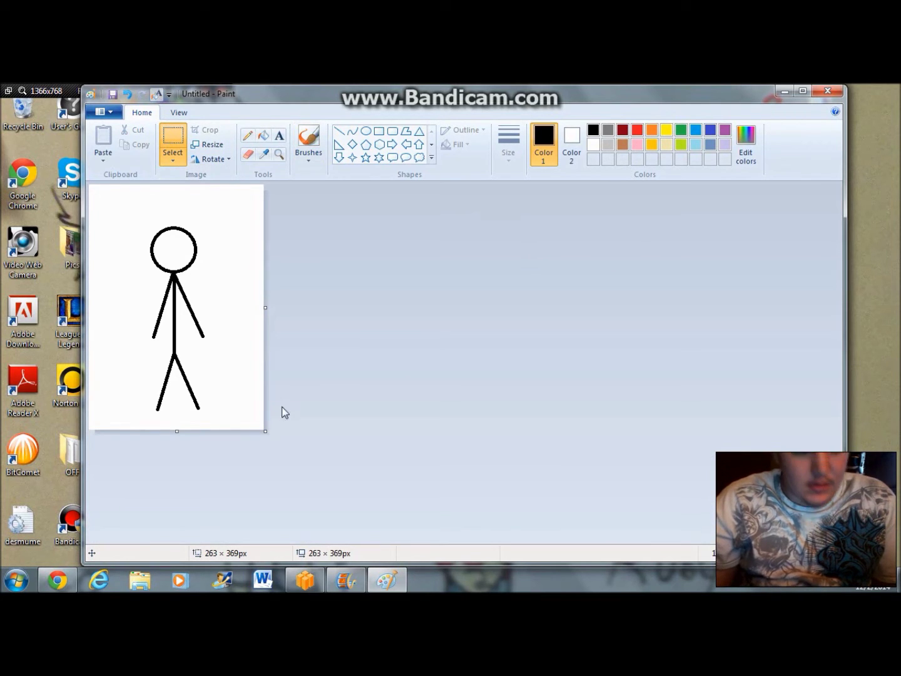
{"action": "left_click", "coordinate": [661, 396]}
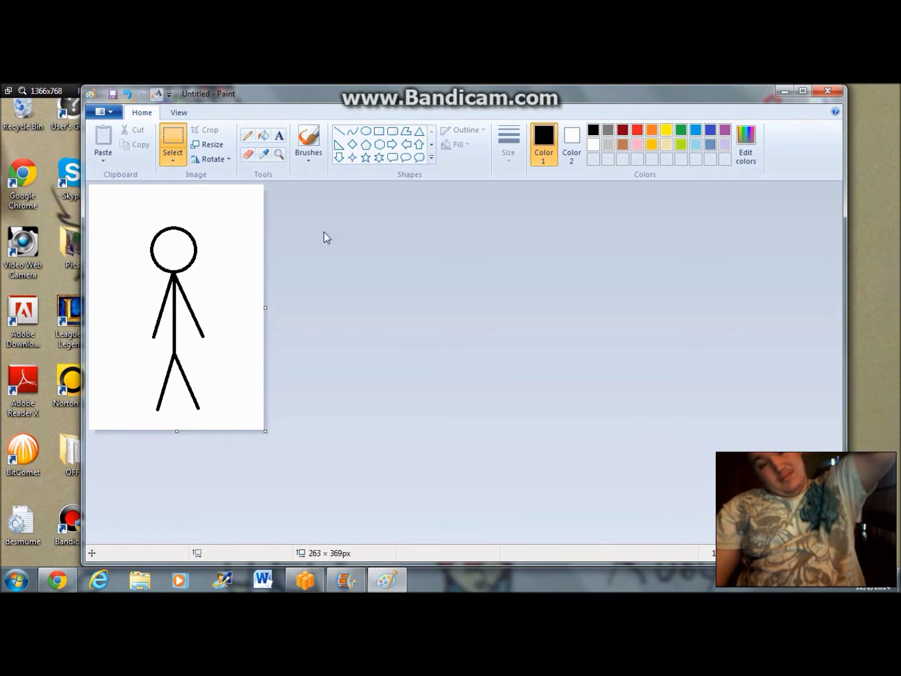
- Save the picture as the PNG file Untitled in a new folder Crow under Documents > Box > Characters
{"action": "left_click", "coordinate": [107, 113]}
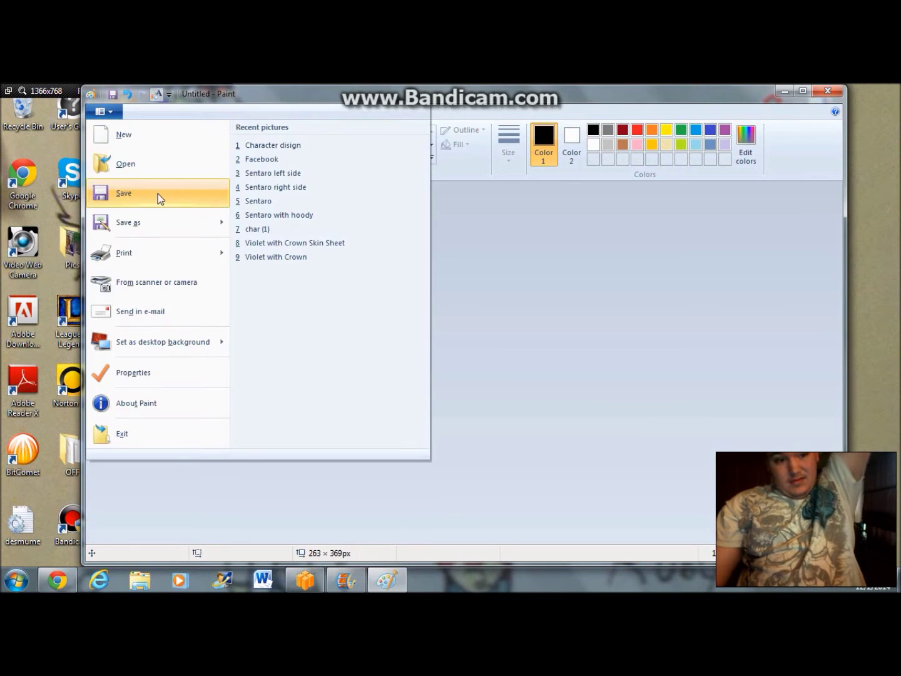
{"action": "left_click", "coordinate": [139, 223]}
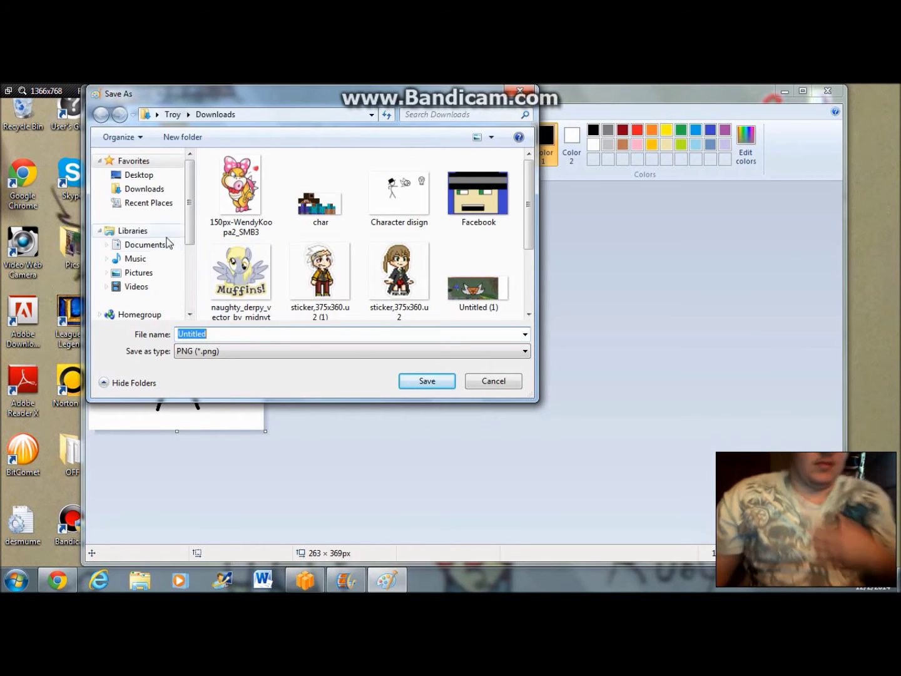
{"action": "left_click", "coordinate": [133, 252]}
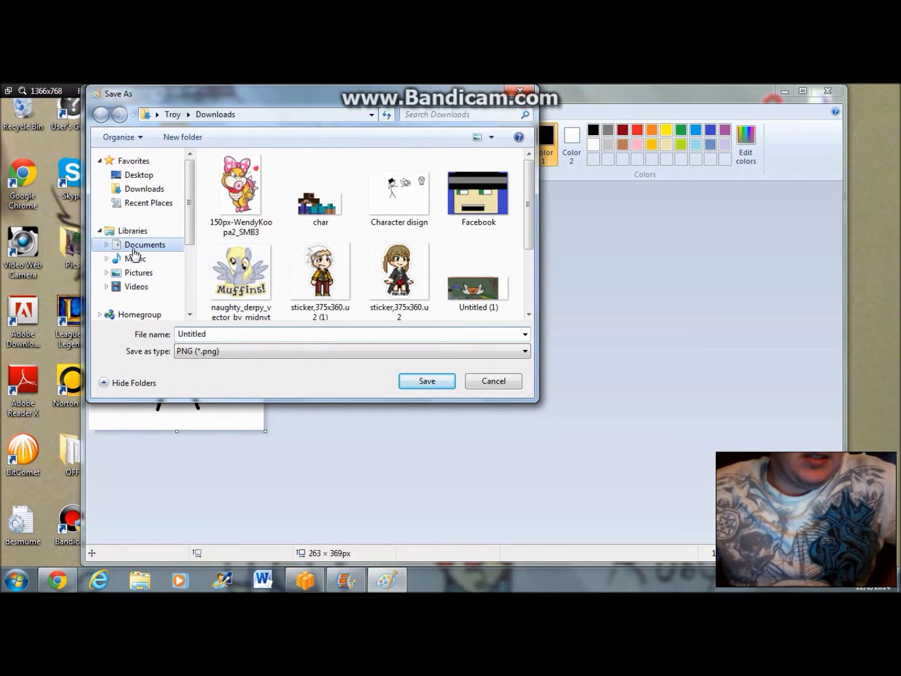
{"action": "double_click", "coordinate": [241, 227]}
{"action": "double_click", "coordinate": [244, 241]}
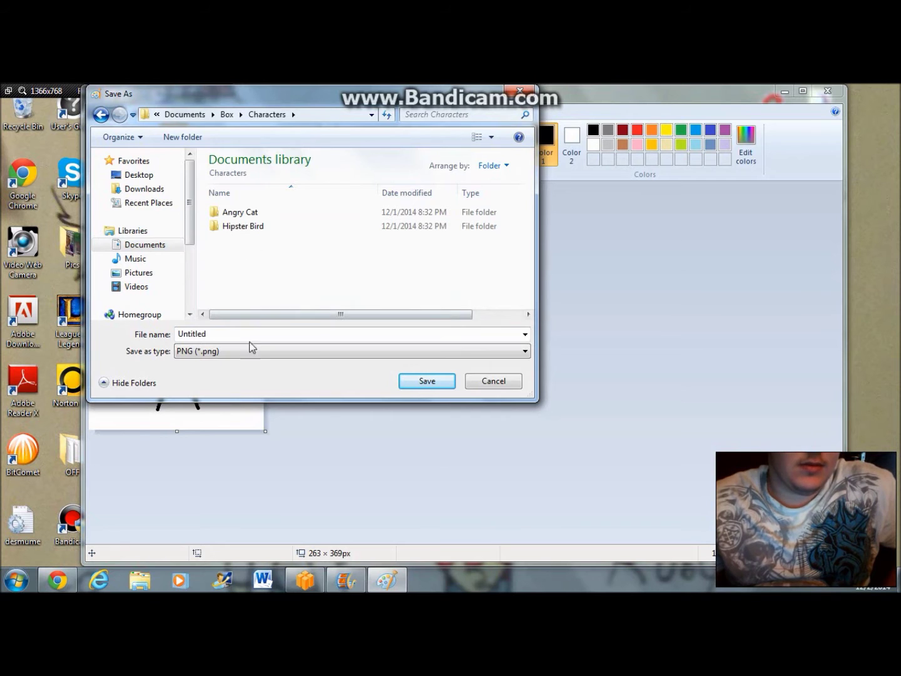
{"action": "left_click", "coordinate": [194, 138]}
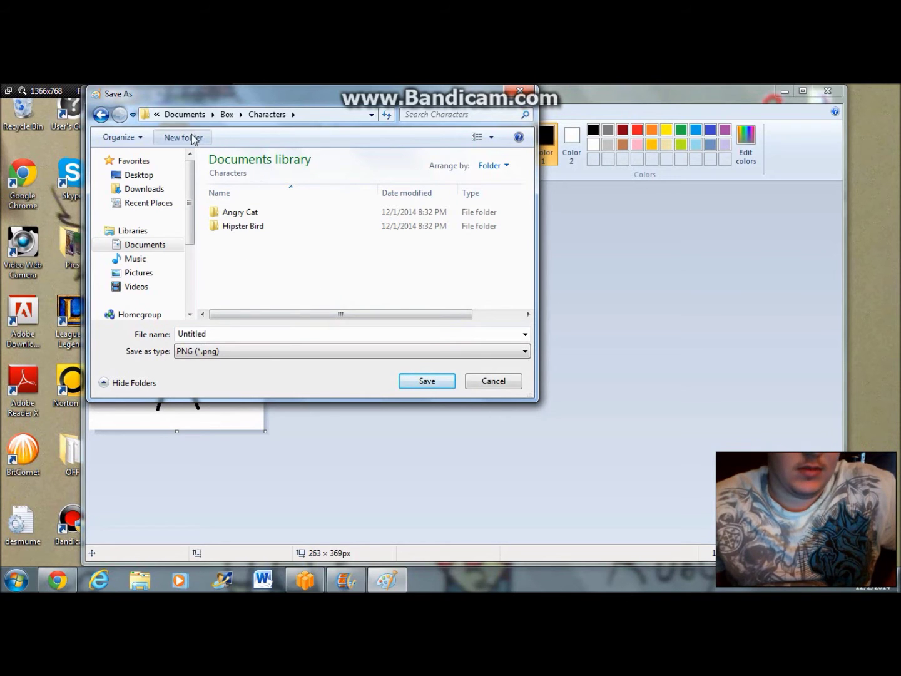
{"action": "type", "text": "Crow"}
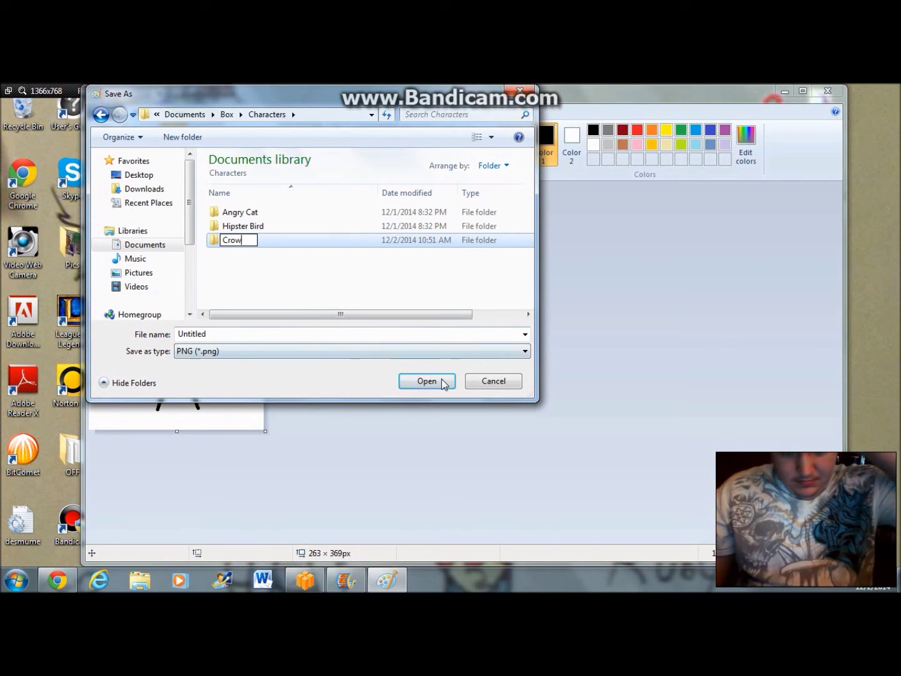
{"action": "key", "text": "Return"}
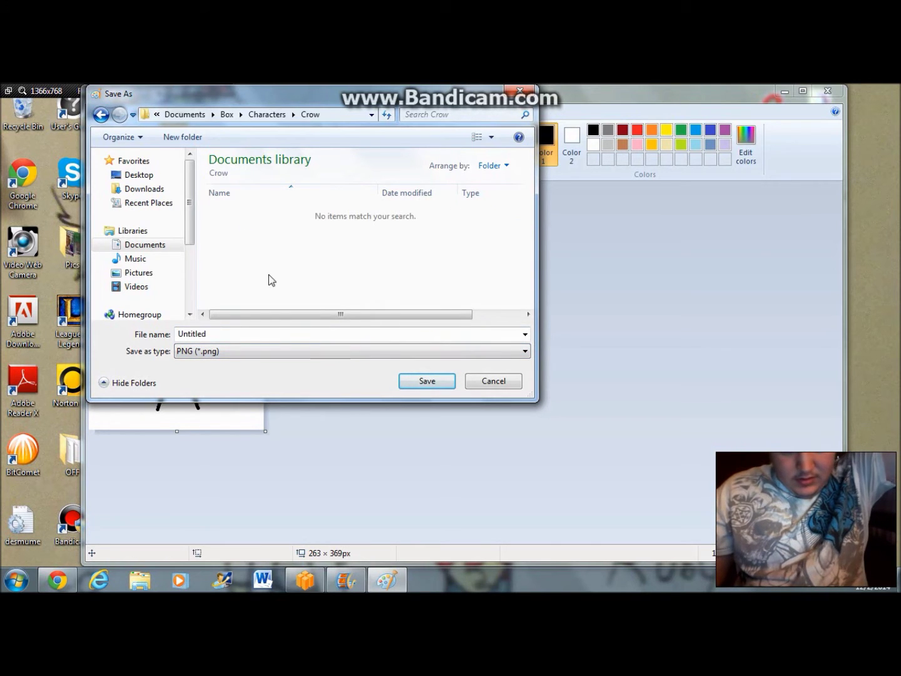
{"action": "left_click", "coordinate": [429, 382]}
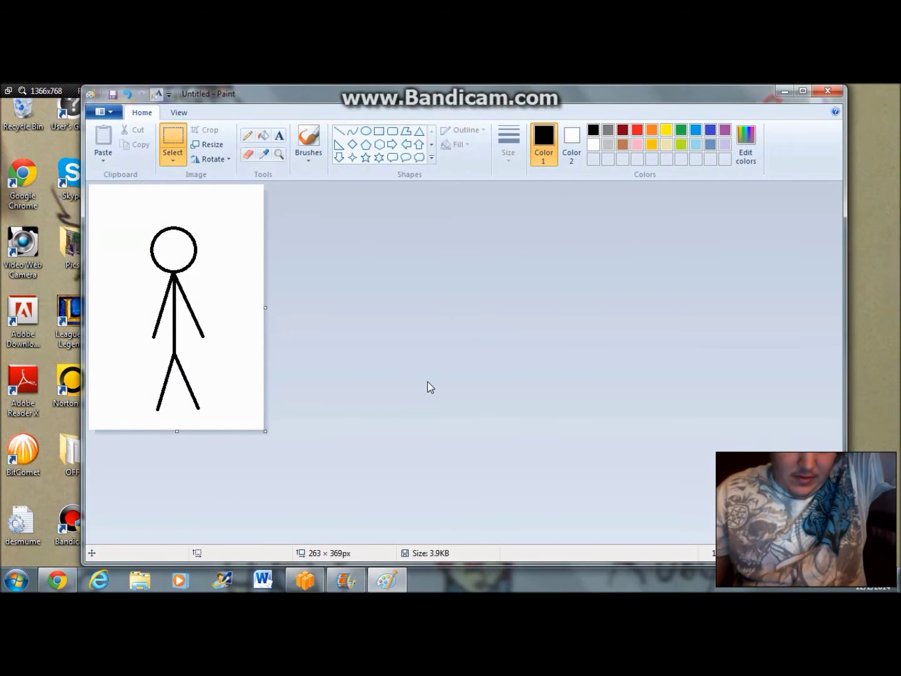
- Switch to Buildbox and add the Untitled image from the Box > Characters > Crow folder as a new character
{"action": "left_click", "coordinate": [784, 91]}
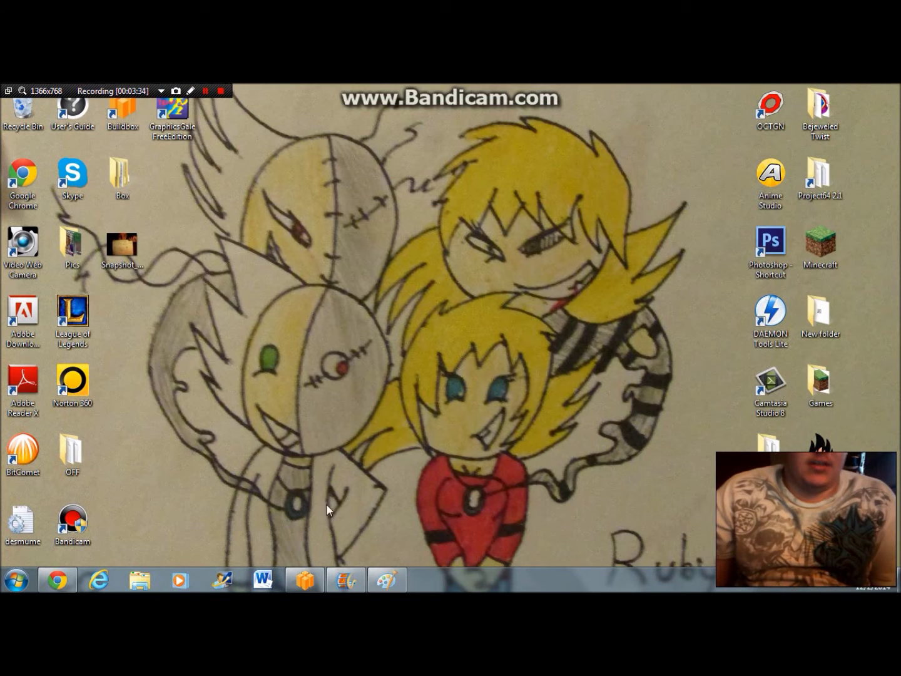
{"action": "left_click", "coordinate": [304, 579]}
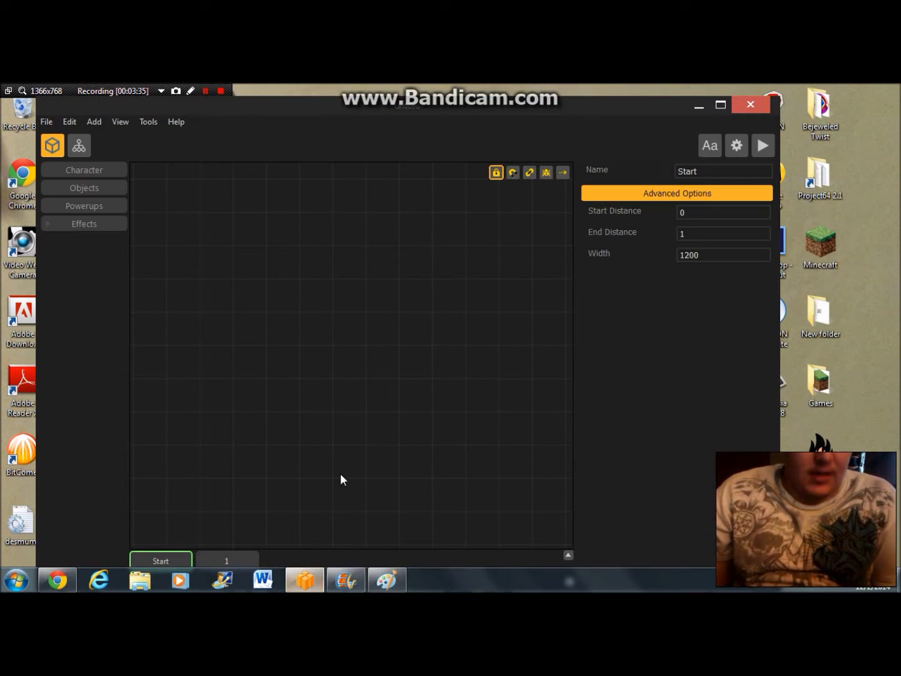
{"action": "left_click", "coordinate": [91, 121]}
{"action": "left_click", "coordinate": [109, 139]}
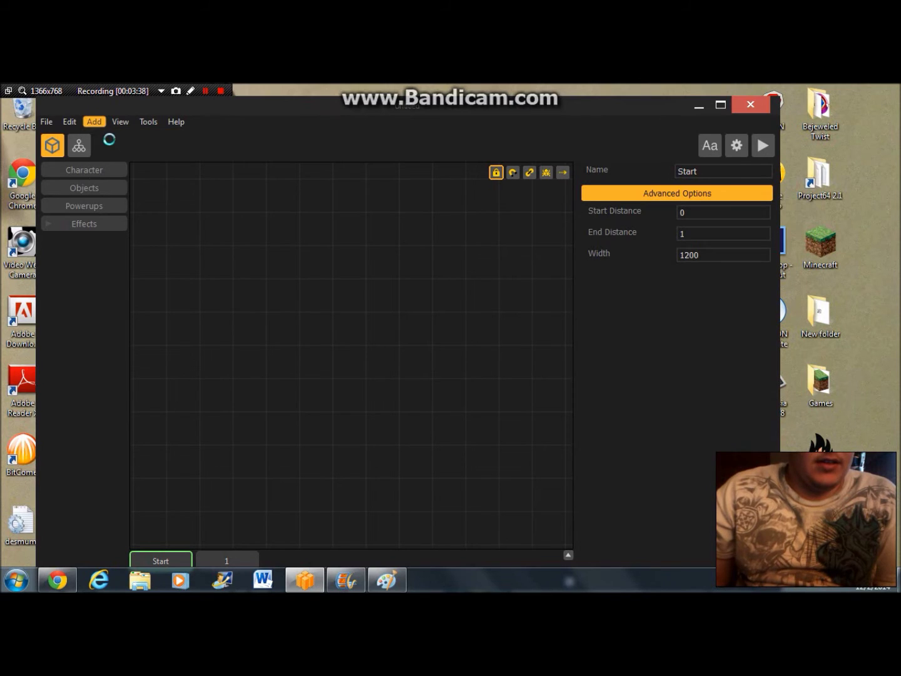
{"action": "double_click", "coordinate": [180, 238]}
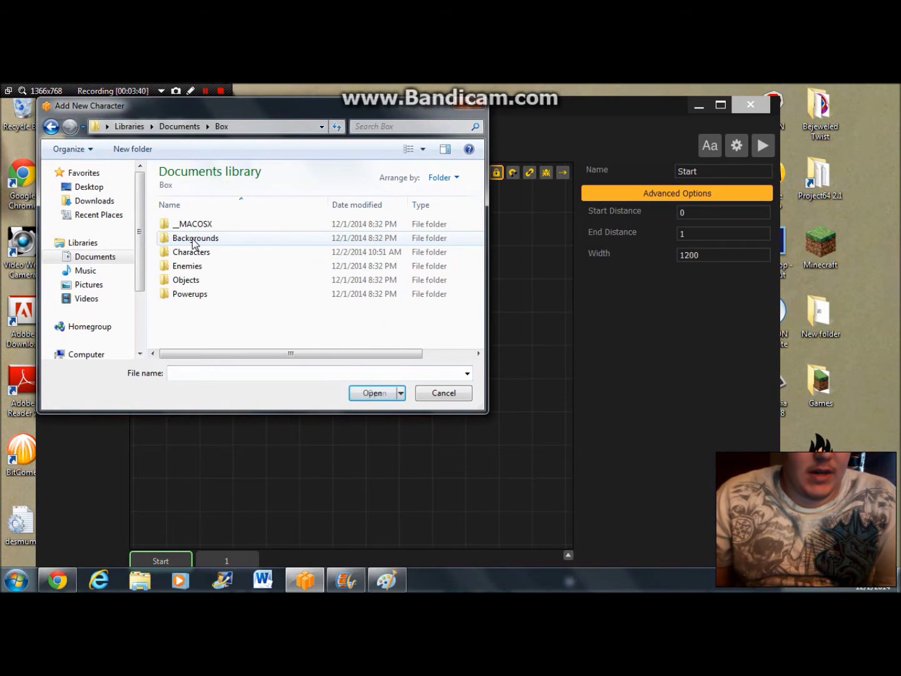
{"action": "double_click", "coordinate": [195, 252]}
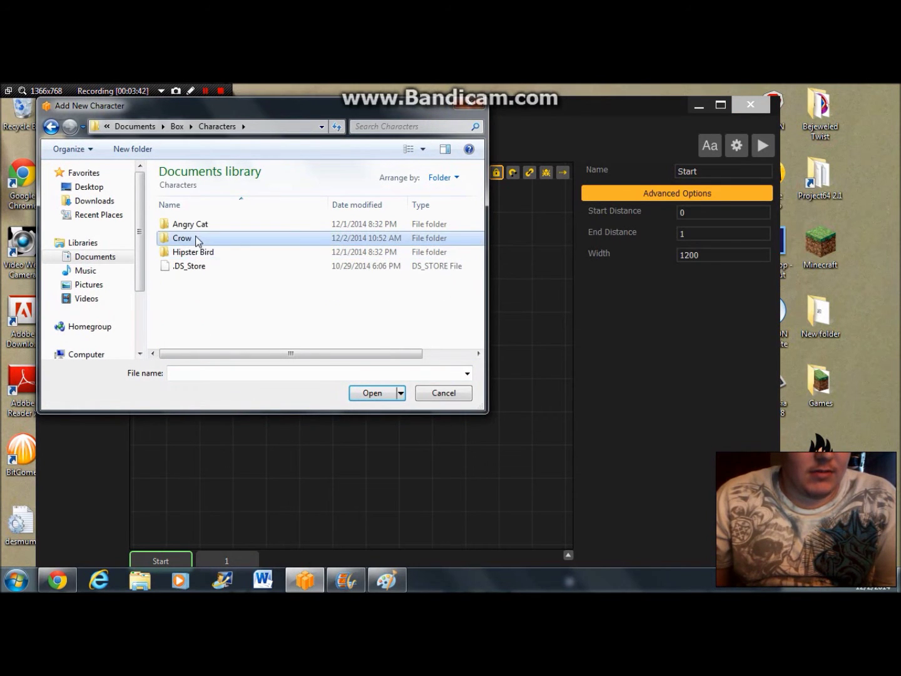
{"action": "double_click", "coordinate": [195, 240]}
{"action": "left_click", "coordinate": [192, 225]}
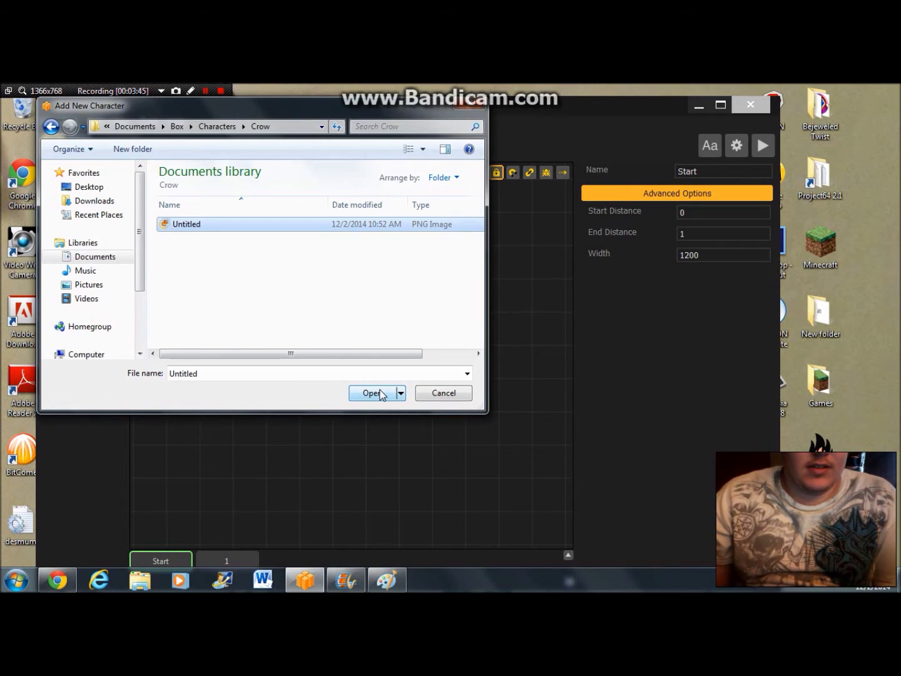
{"action": "left_click", "coordinate": [380, 393]}
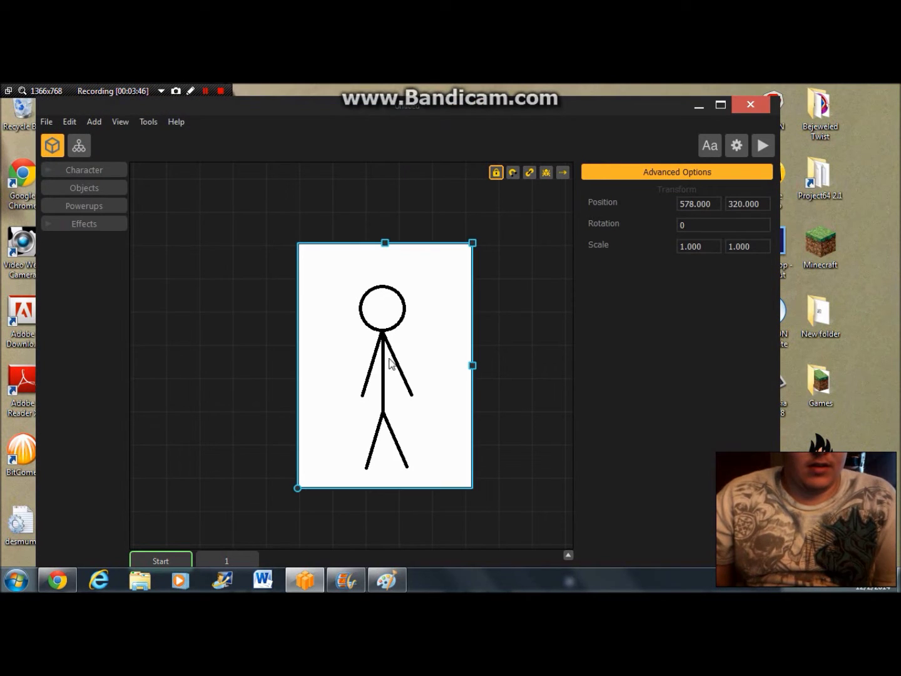
- Shrink the stick figure to a scale of about 0.255 and place it near the scene's left edge, at about 227, 194
{"action": "left_click_drag", "start_coordinate": [388, 364], "coordinate": [236, 338]}
{"action": "left_click_drag", "start_coordinate": [317, 221], "coordinate": [257, 299]}
{"action": "left_click_drag", "start_coordinate": [228, 344], "coordinate": [155, 474]}
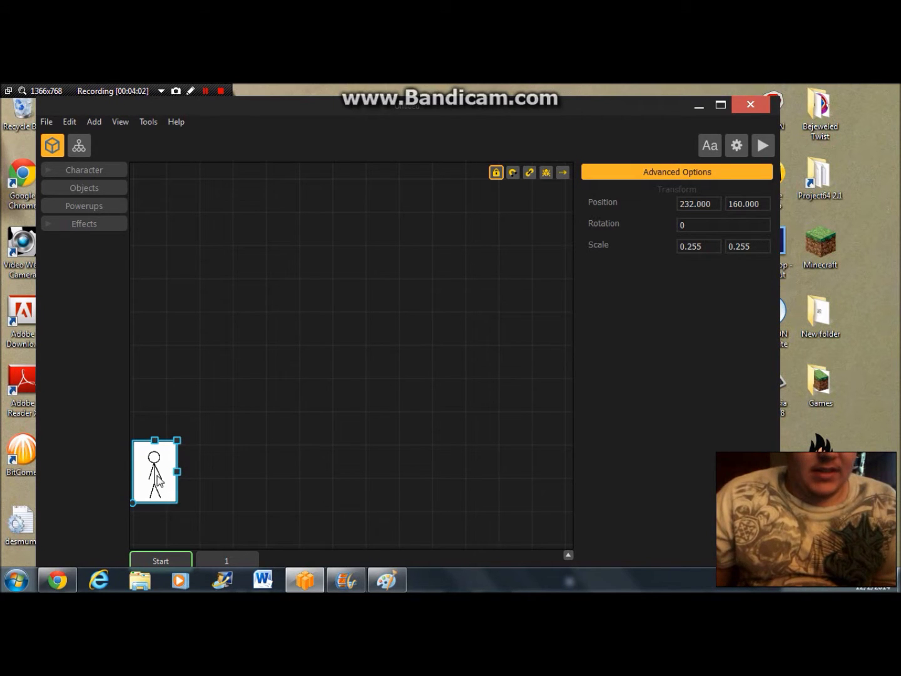
{"action": "left_click_drag", "start_coordinate": [158, 480], "coordinate": [161, 432]}
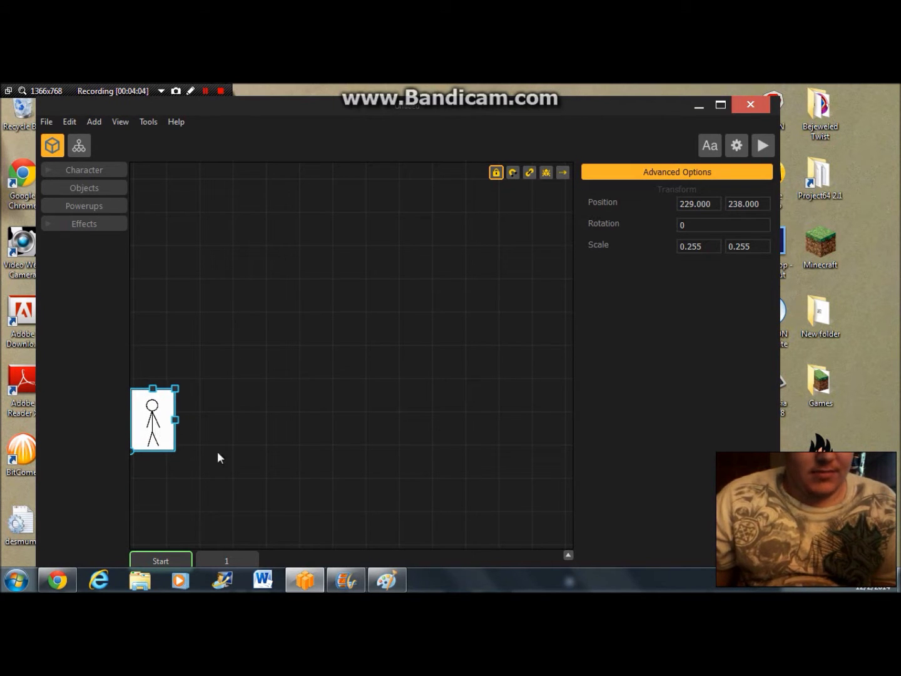
{"action": "left_click_drag", "start_coordinate": [150, 406], "coordinate": [153, 451]}
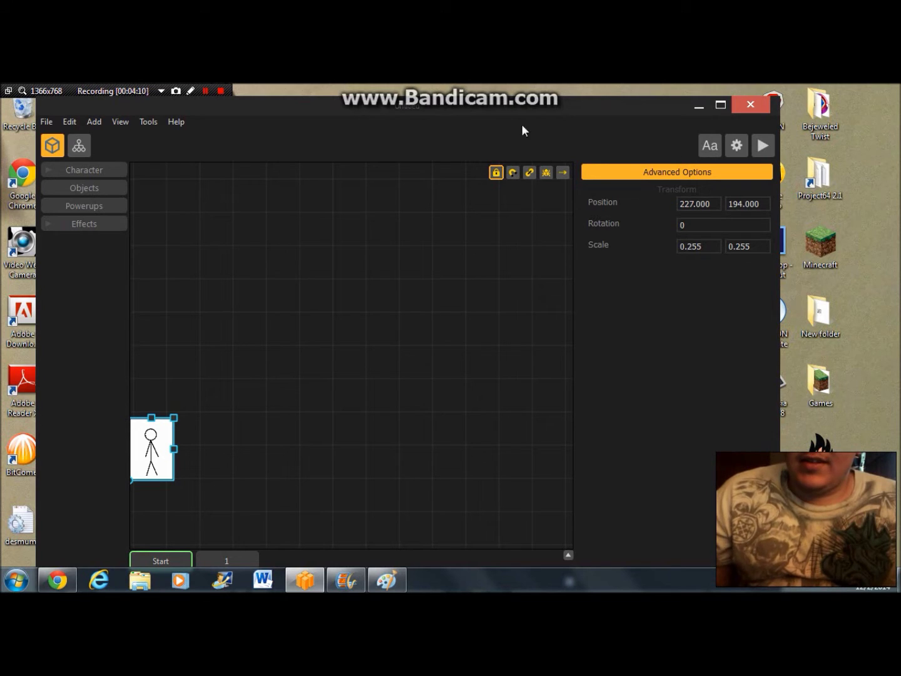
- Open Documents > Box > Backgrounds > Mystic Mountains in Windows Explorer and show its files as large icons
{"action": "left_click", "coordinate": [93, 122]}
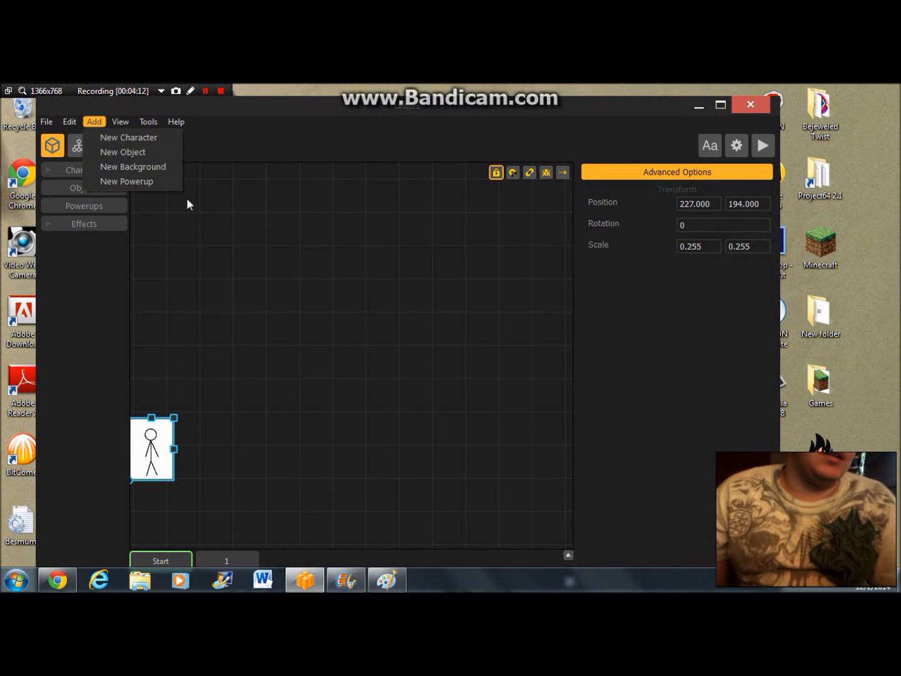
{"action": "left_click", "coordinate": [419, 228]}
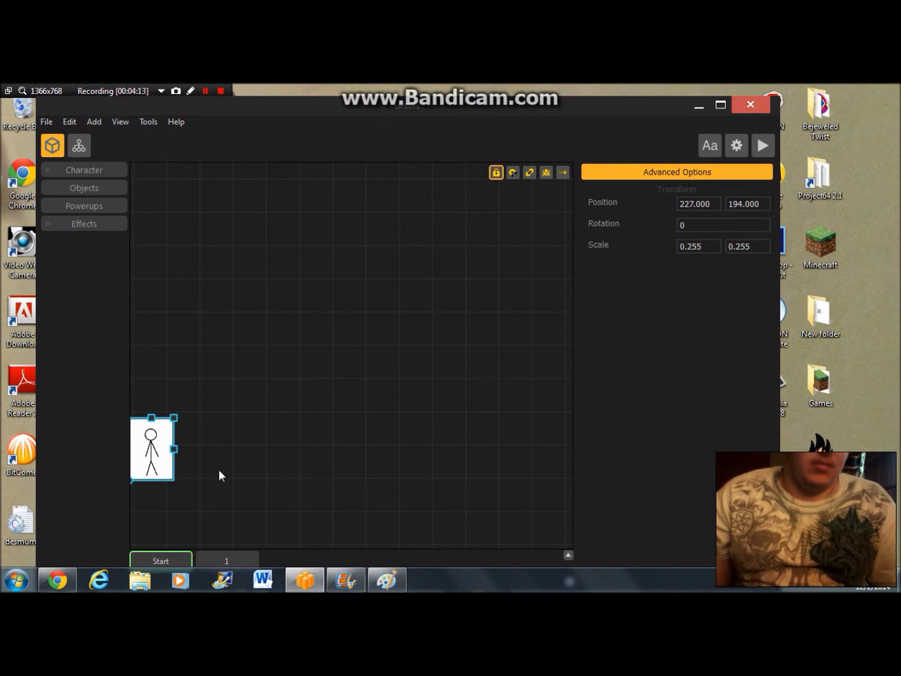
{"action": "left_click", "coordinate": [138, 582]}
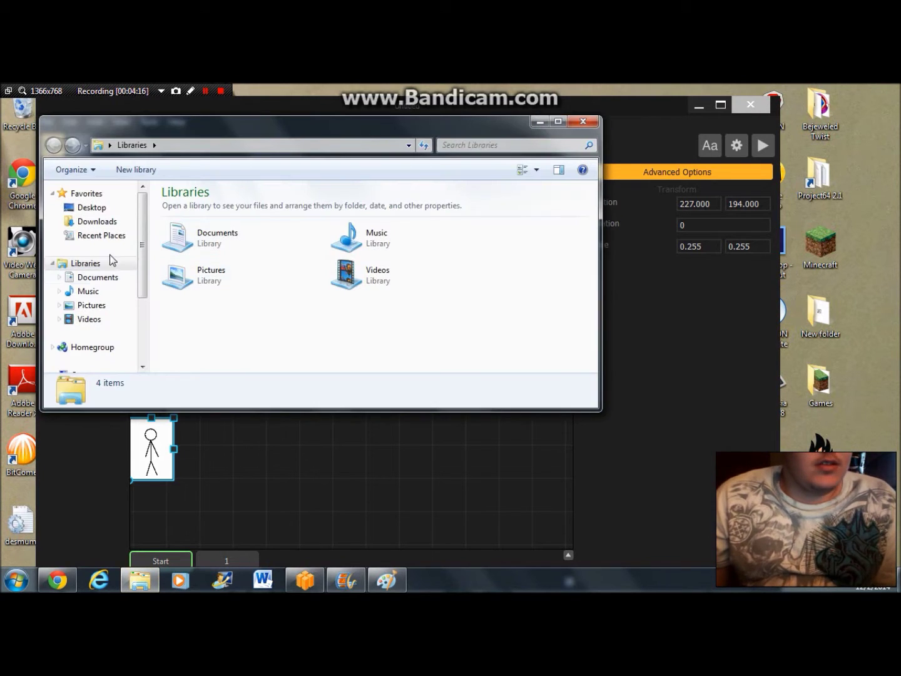
{"action": "left_click", "coordinate": [100, 278]}
{"action": "double_click", "coordinate": [180, 258]}
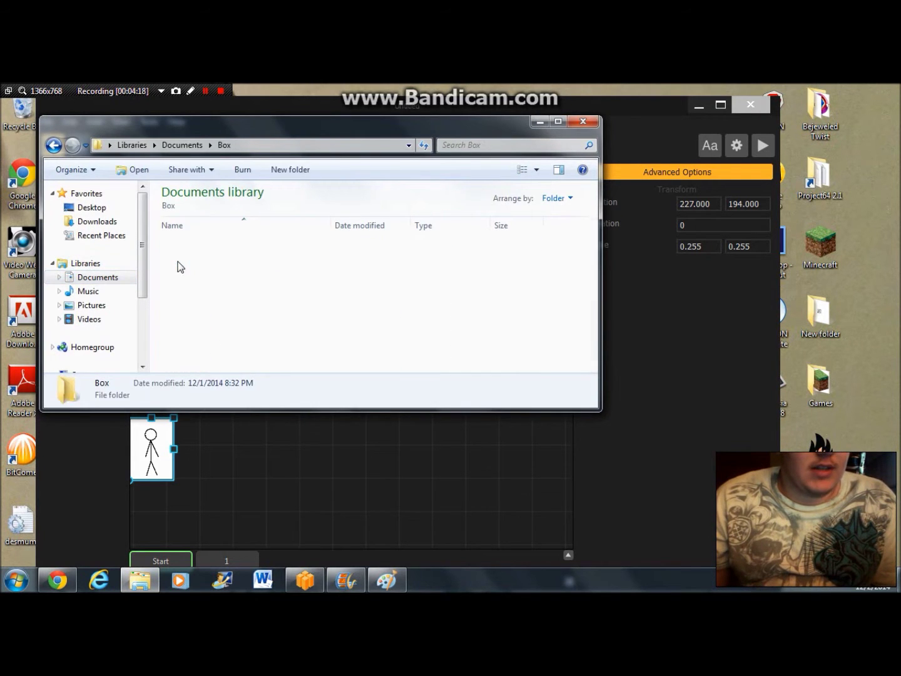
{"action": "double_click", "coordinate": [195, 259]}
{"action": "left_click", "coordinate": [217, 251]}
{"action": "left_click", "coordinate": [218, 251]}
{"action": "double_click", "coordinate": [295, 249]}
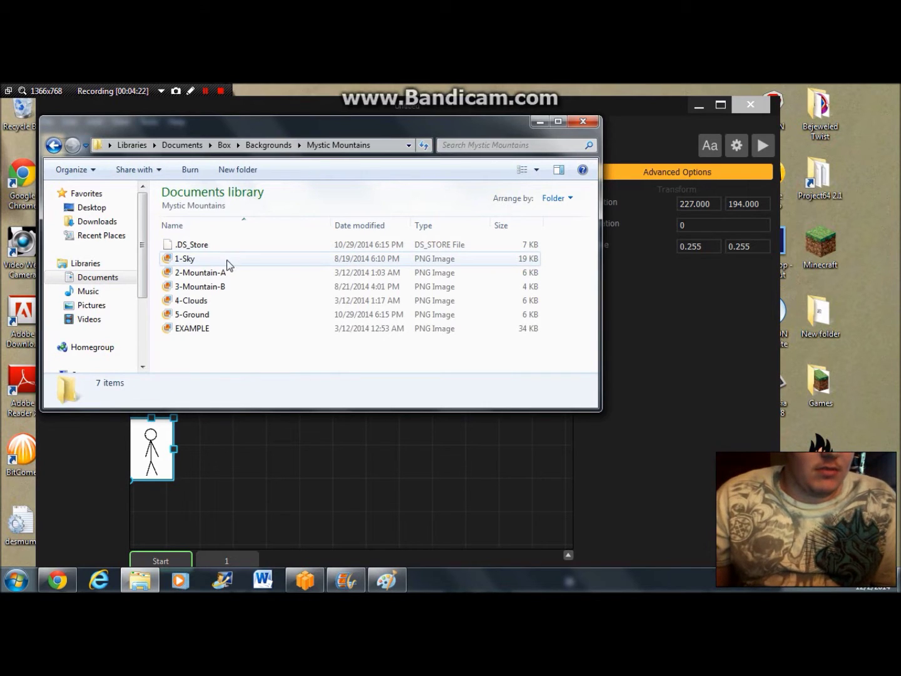
{"action": "left_click", "coordinate": [537, 170]}
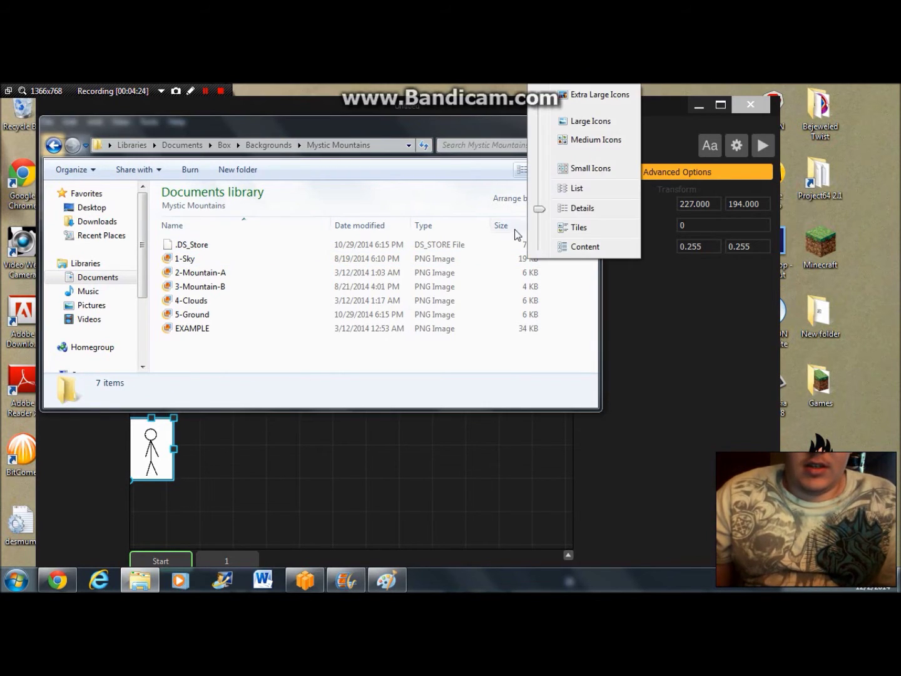
{"action": "left_click", "coordinate": [589, 123]}
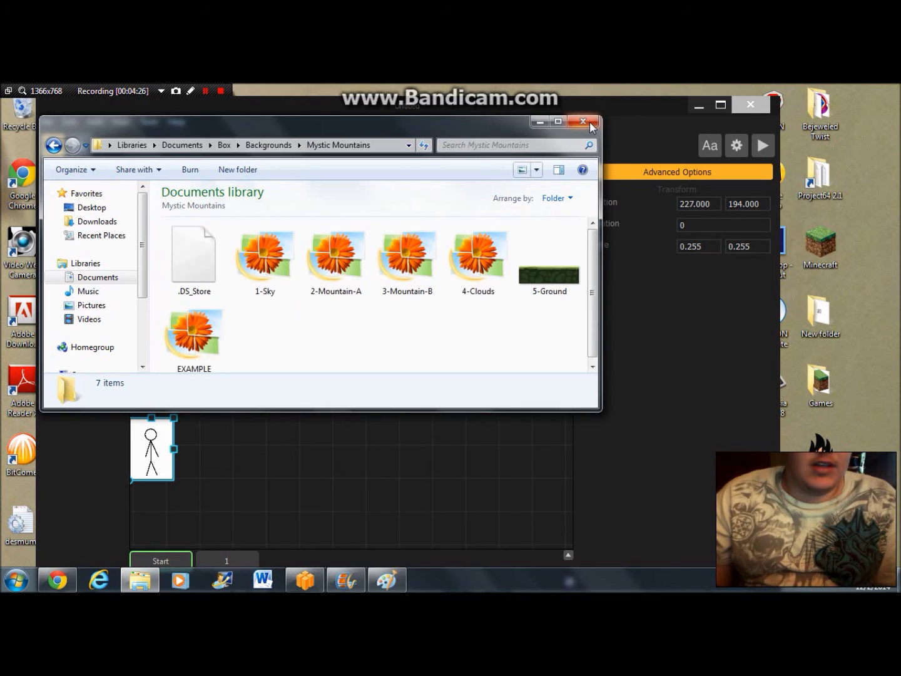
- Place the Explorer window beside the Buildbox scene and add the 1-Sky image to the Start scene as a background
{"action": "left_click_drag", "start_coordinate": [279, 133], "coordinate": [806, 168]}
{"action": "left_click_drag", "start_coordinate": [779, 300], "coordinate": [466, 470]}
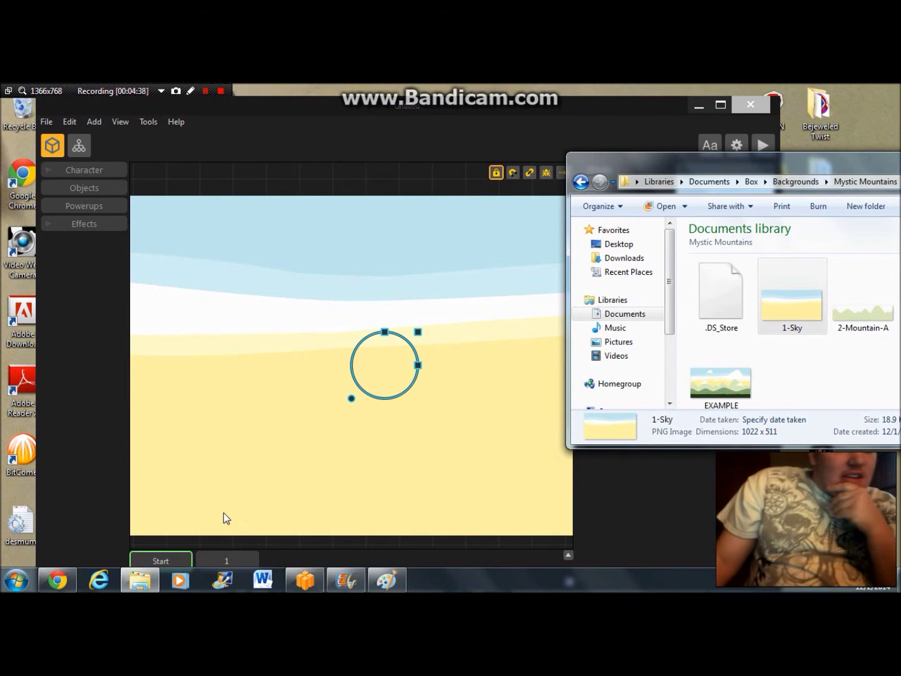
{"action": "left_click", "coordinate": [280, 267]}
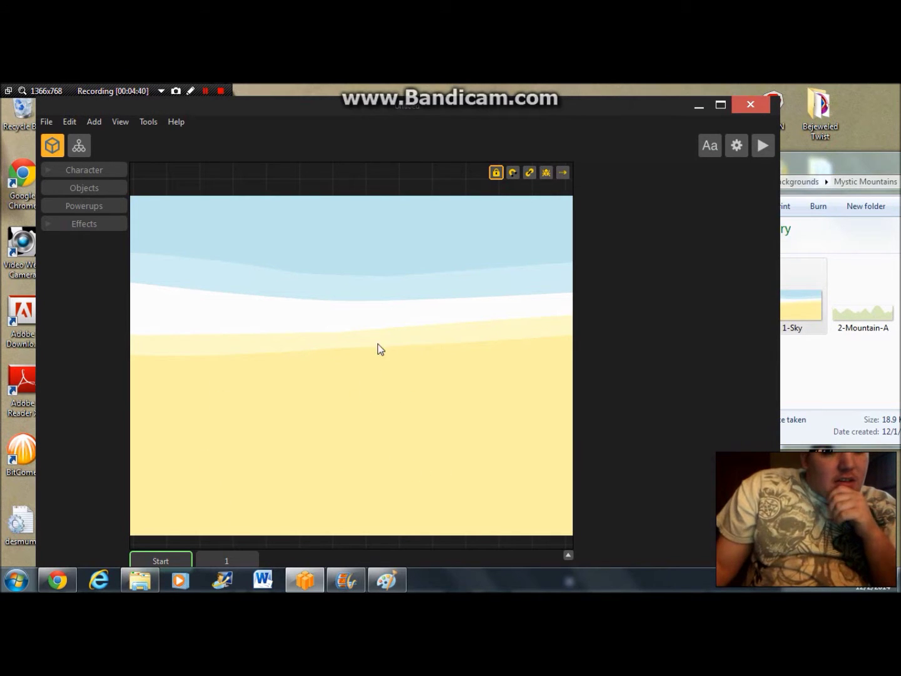
- Unlock the background and move the sky up to about 627, 601 so that it clears the stick figure
{"action": "left_click", "coordinate": [496, 172]}
{"action": "left_click", "coordinate": [411, 324]}
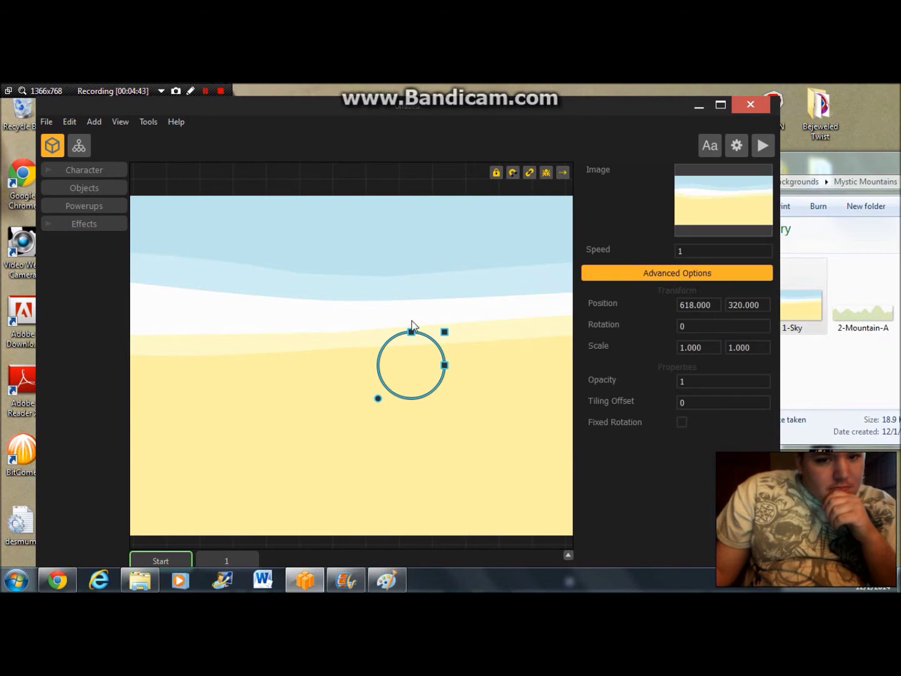
{"action": "left_click_drag", "start_coordinate": [406, 373], "coordinate": [416, 181]}
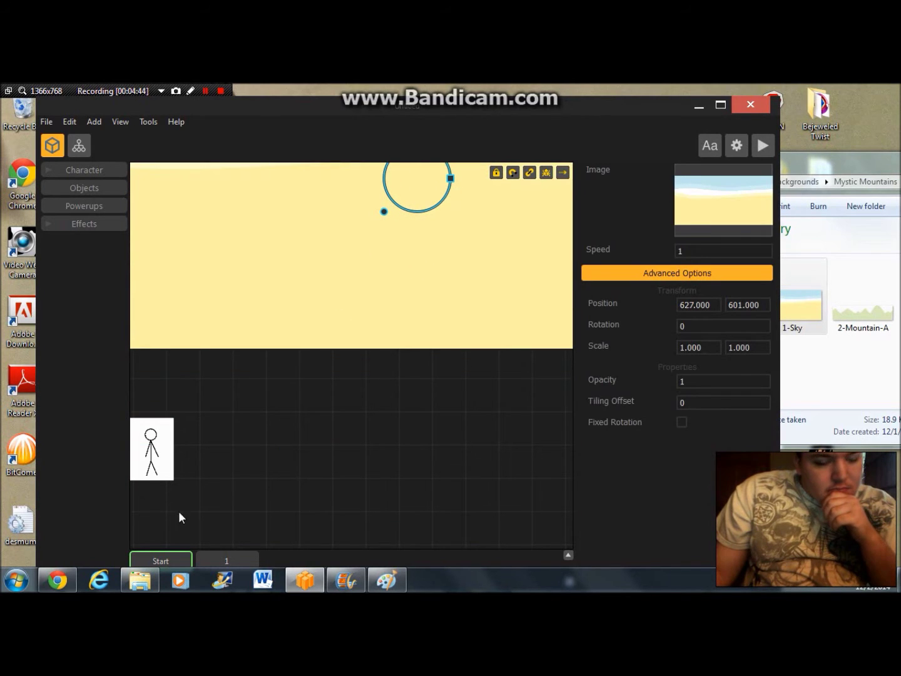
- Select the stick figure character in the Start scene and delete it
{"action": "right_click", "coordinate": [156, 476]}
{"action": "left_click", "coordinate": [202, 481]}
{"action": "left_click_drag", "start_coordinate": [153, 452], "coordinate": [143, 414]}
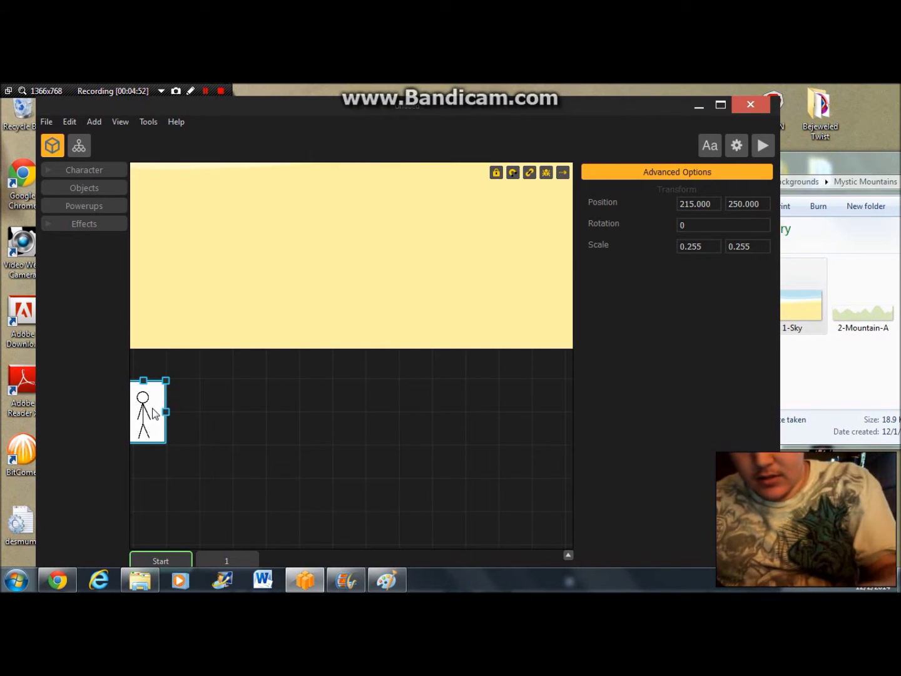
{"action": "key", "text": "Delete"}
- Move the sky background down to about 522, 300 and stretch it vertically to a scale of about 1.34
{"action": "left_click", "coordinate": [229, 288]}
{"action": "left_click_drag", "start_coordinate": [226, 186], "coordinate": [222, 383]}
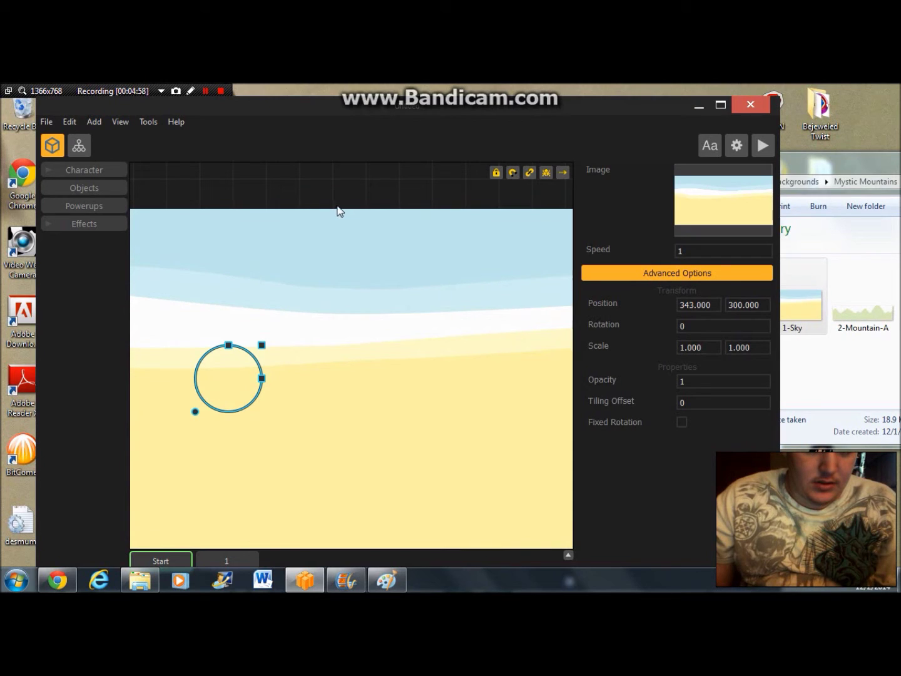
{"action": "mouse_move", "coordinate": [349, 347]}
{"action": "left_mouse_down"}
{"action": "mouse_move", "coordinate": [349, 327]}
{"action": "mouse_move", "coordinate": [347, 336]}
{"action": "left_mouse_up"}
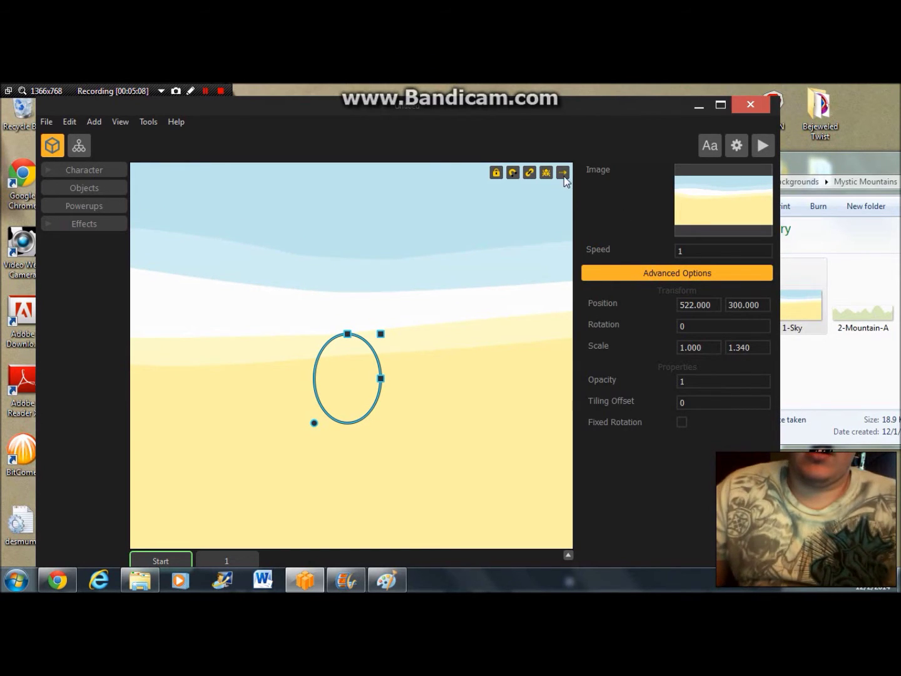
- Bring the Mystic Mountains folder window over the scene's edge and add the 4-Clouds image to the Start scene as a background
{"action": "mouse_move", "coordinate": [765, 178]}
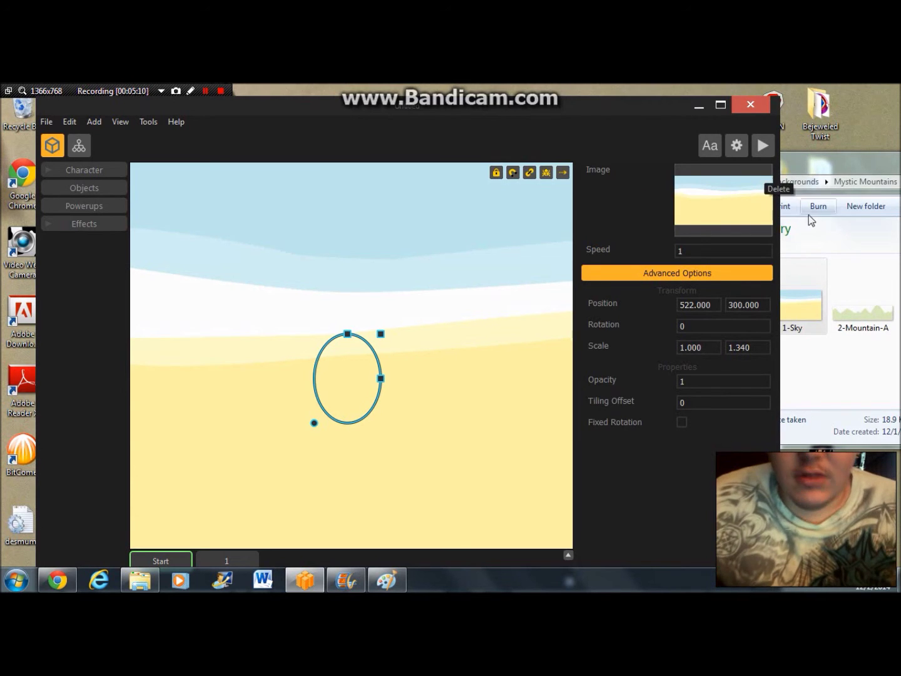
{"action": "left_click_drag", "start_coordinate": [848, 158], "coordinate": [667, 161]}
{"action": "left_click_drag", "start_coordinate": [821, 310], "coordinate": [446, 517]}
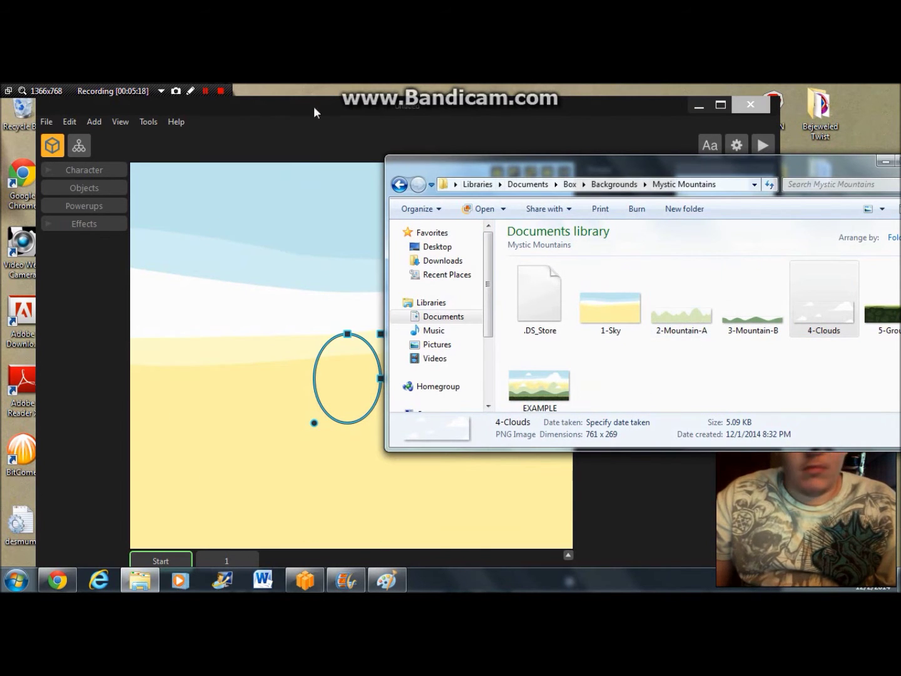
{"action": "left_click", "coordinate": [227, 167]}
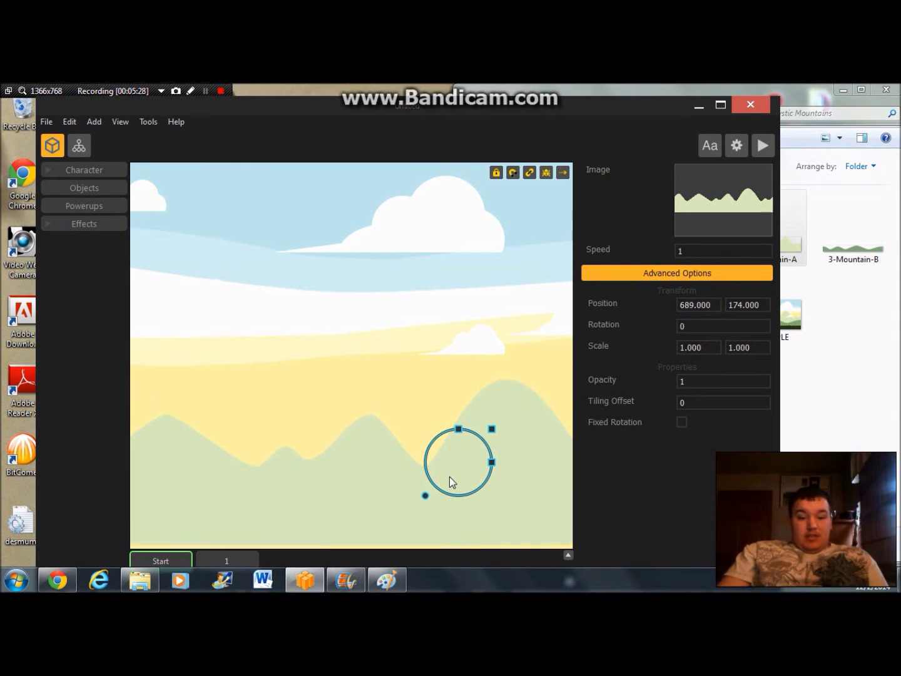
- Add the 3-Mountain-B image to the Start scene as a background and move it down to about 590, 93
{"action": "left_click", "coordinate": [853, 263]}
{"action": "left_click_drag", "start_coordinate": [854, 262], "coordinate": [410, 477]}
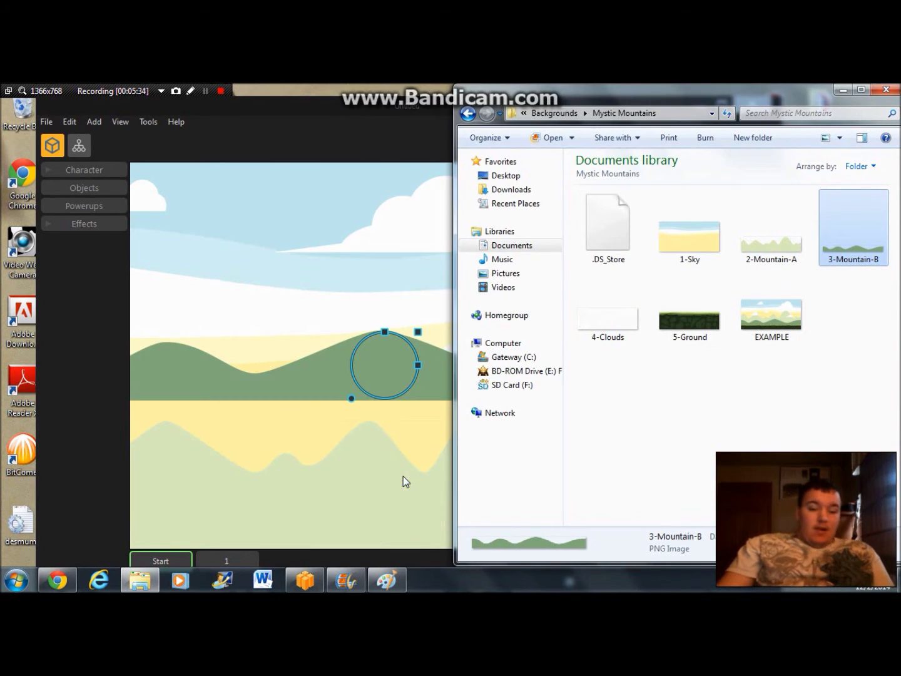
{"action": "left_click_drag", "start_coordinate": [379, 368], "coordinate": [385, 521]}
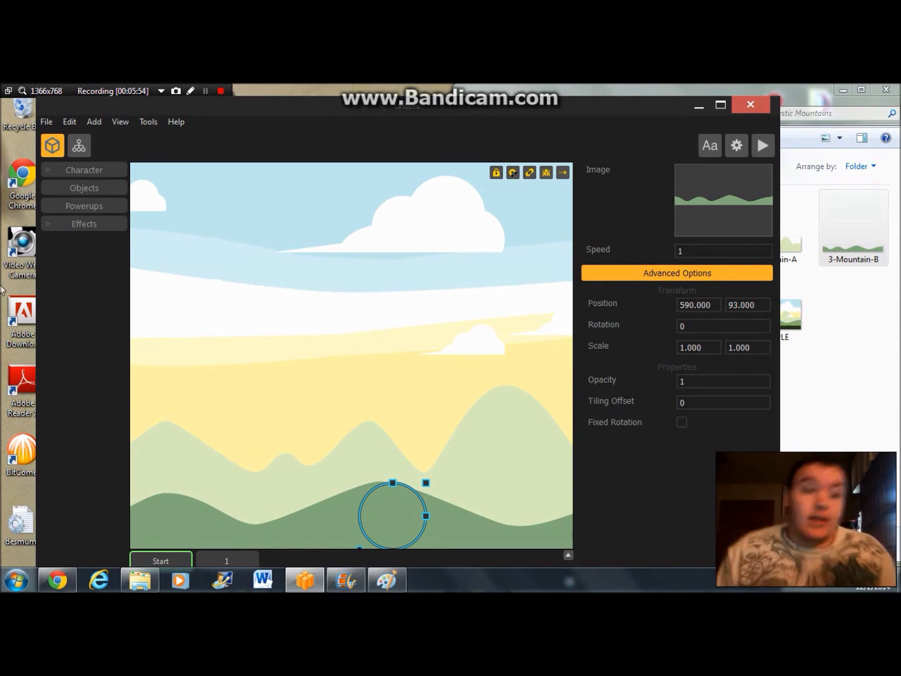
- Add the stick figure character to the Start scene, scale it to 0.24 and position it at about 222, 135
{"action": "left_click", "coordinate": [110, 176]}
{"action": "left_click_drag", "start_coordinate": [80, 227], "coordinate": [182, 474]}
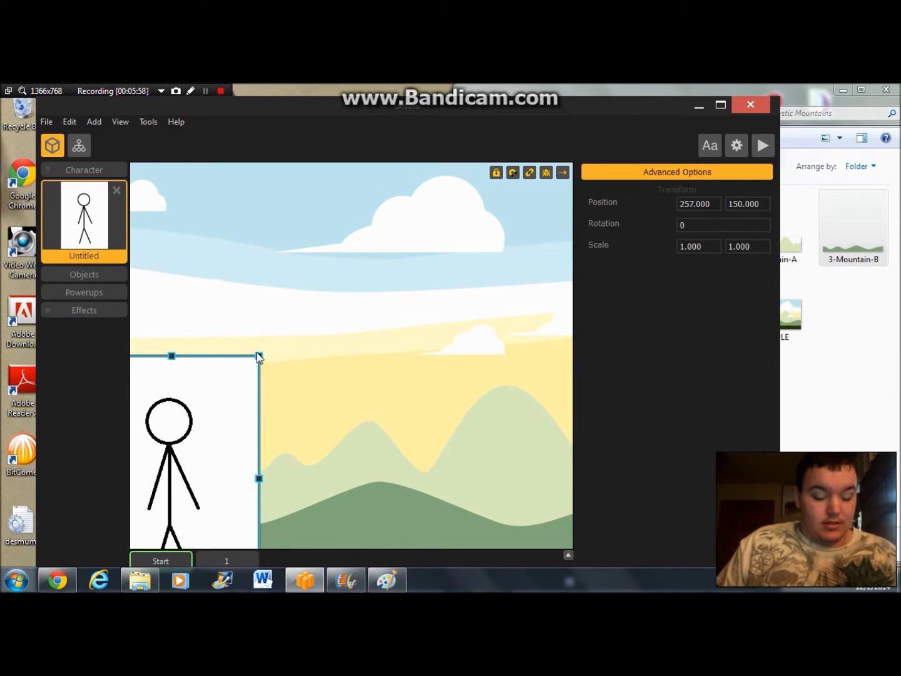
{"action": "left_click_drag", "start_coordinate": [257, 357], "coordinate": [202, 434]}
{"action": "left_click_drag", "start_coordinate": [168, 499], "coordinate": [147, 500]}
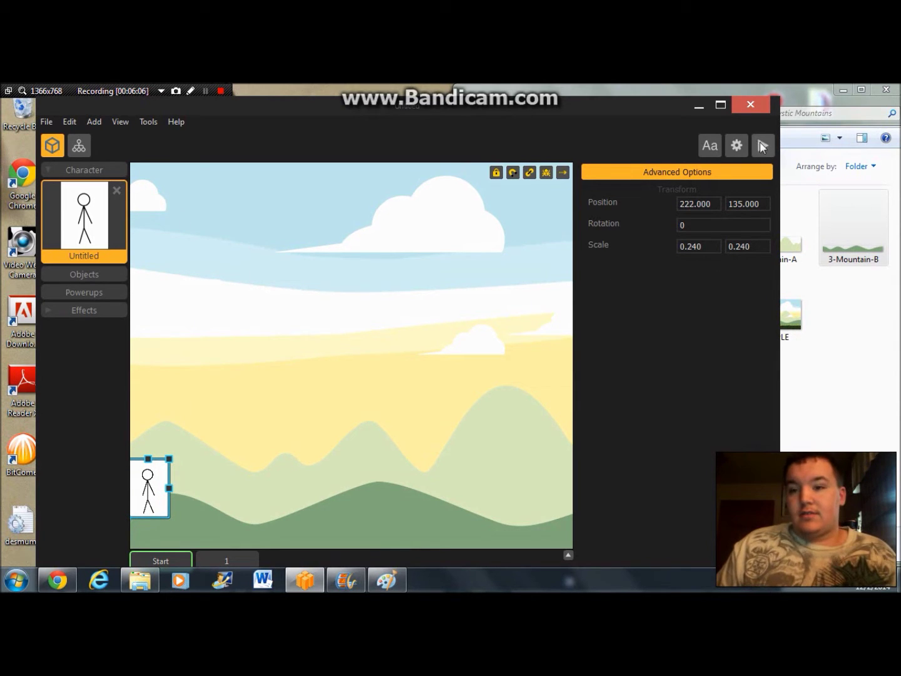
- Browse to the Box library's Objects folder and add PlatformBox-A to the Start scene as a platform
{"action": "left_click", "coordinate": [805, 135]}
{"action": "left_click", "coordinate": [469, 116]}
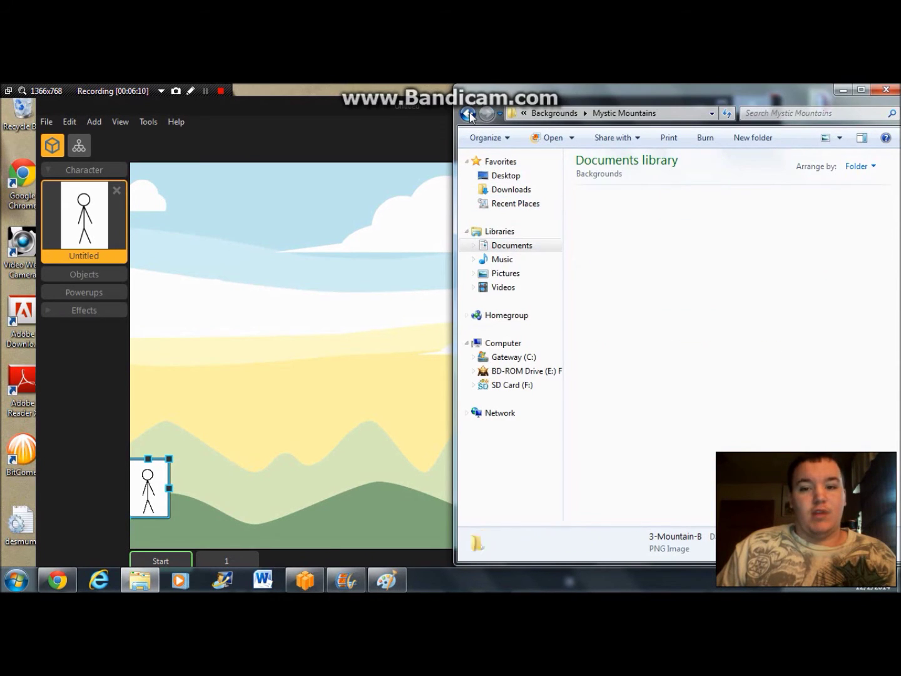
{"action": "left_click", "coordinate": [470, 115]}
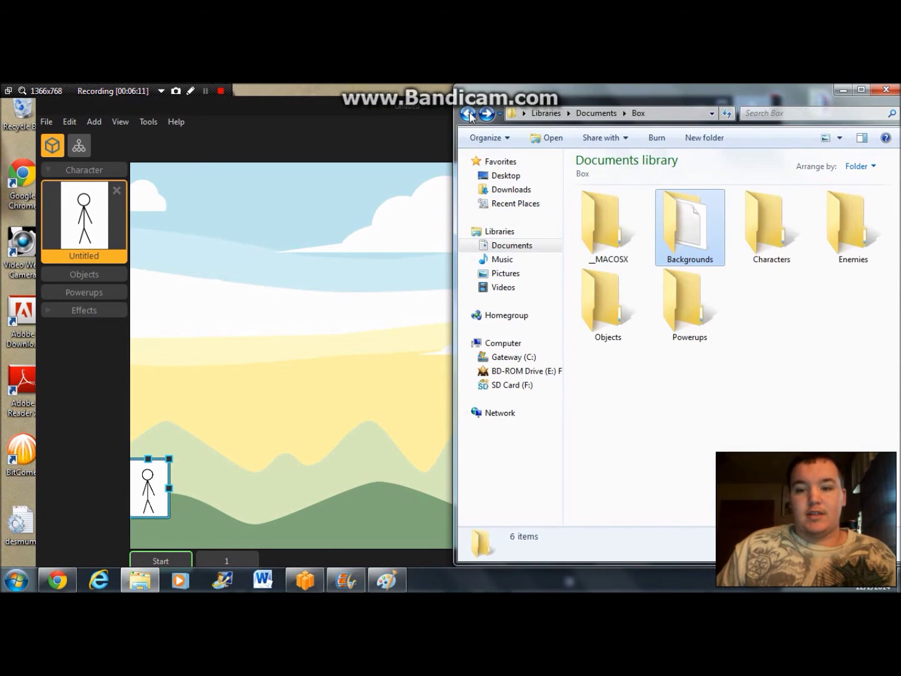
{"action": "double_click", "coordinate": [608, 311]}
{"action": "left_click_drag", "start_coordinate": [613, 302], "coordinate": [393, 289]}
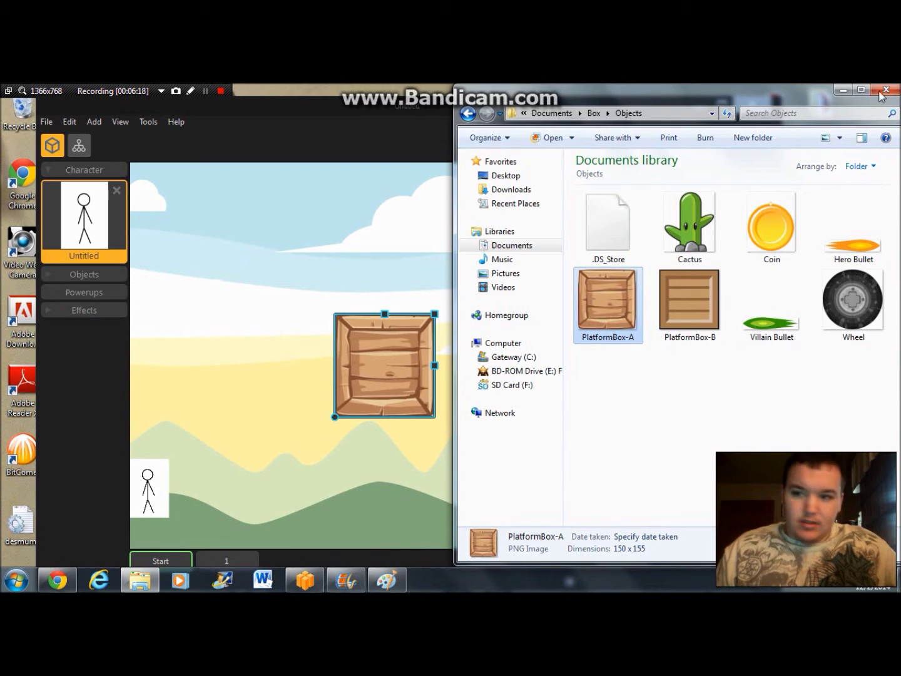
{"action": "left_click", "coordinate": [321, 109]}
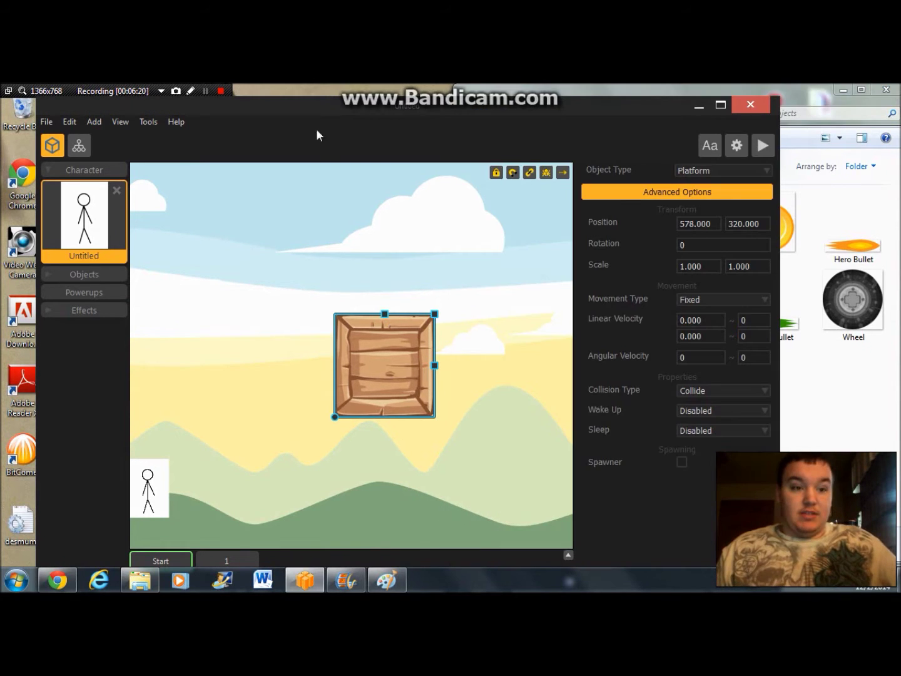
- Scale the platform box to 0.2 and place it beneath the stick figure at about 208, 77
{"action": "left_click_drag", "start_coordinate": [437, 317], "coordinate": [141, 527]}
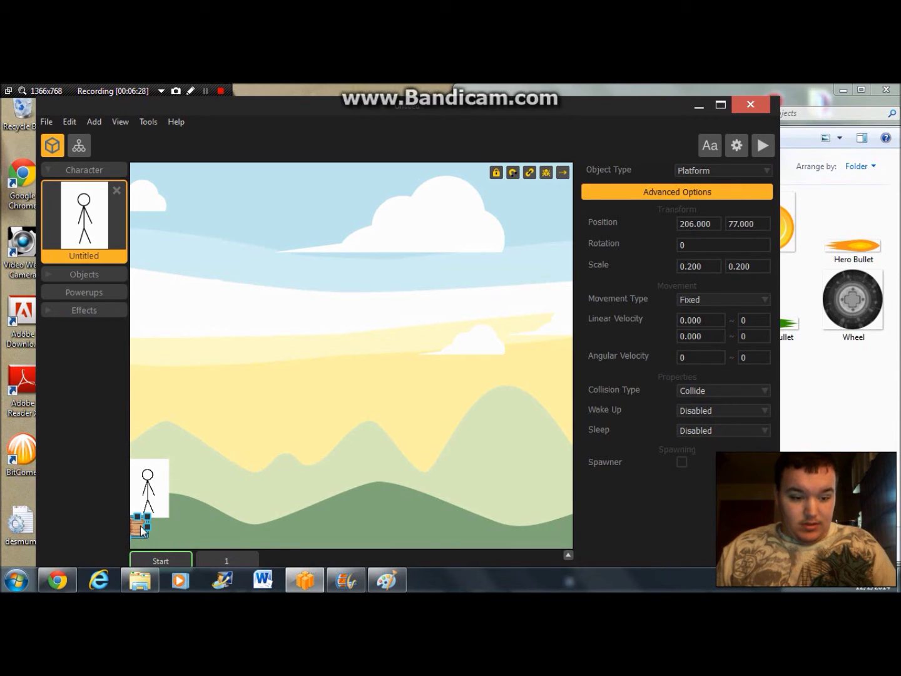
{"action": "key", "text": "Right"}
{"action": "key", "text": "Right"}
{"action": "key", "text": "Right"}
{"action": "key", "text": "Right"}
{"action": "key", "text": "Right"}
{"action": "key", "text": "Left"}
{"action": "key", "text": "Left"}
{"action": "key", "text": "Left"}
{"action": "key", "text": "Left"}
- Duplicate the platform box side by side toward the right, extending the row to about x 846
{"action": "key", "text": "Right"}
{"action": "key", "text": "Right"}
{"action": "key", "text": "Right"}
{"action": "key", "text": "Right"}
{"action": "key", "text": "Right"}
{"action": "key", "text": "Right"}
{"action": "key", "text": "Right"}
{"action": "key", "text": "Right"}
{"action": "key", "text": "Right"}
{"action": "key", "text": "Right"}
{"action": "key", "text": "Right"}
{"action": "key", "text": "Right"}
{"action": "key", "text": "Right"}
{"action": "key", "text": "Right"}
{"action": "key", "text": "Right"}
{"action": "key", "text": "Right"}
{"action": "key", "text": "Right"}
{"action": "key", "text": "Right"}
{"action": "key", "text": "Right"}
{"action": "key", "text": "Right"}
{"action": "key", "text": "Right"}
{"action": "key", "text": "Right"}
{"action": "key", "text": "Right"}
{"action": "key", "text": "Right"}
{"action": "key", "text": "Right"}
{"action": "key", "text": "Right"}
{"action": "key", "text": "Right"}
{"action": "key", "text": "Right"}
{"action": "key", "text": "Right"}
{"action": "key", "text": "Right"}
{"action": "key", "text": "Right"}
{"action": "key", "text": "Right"}
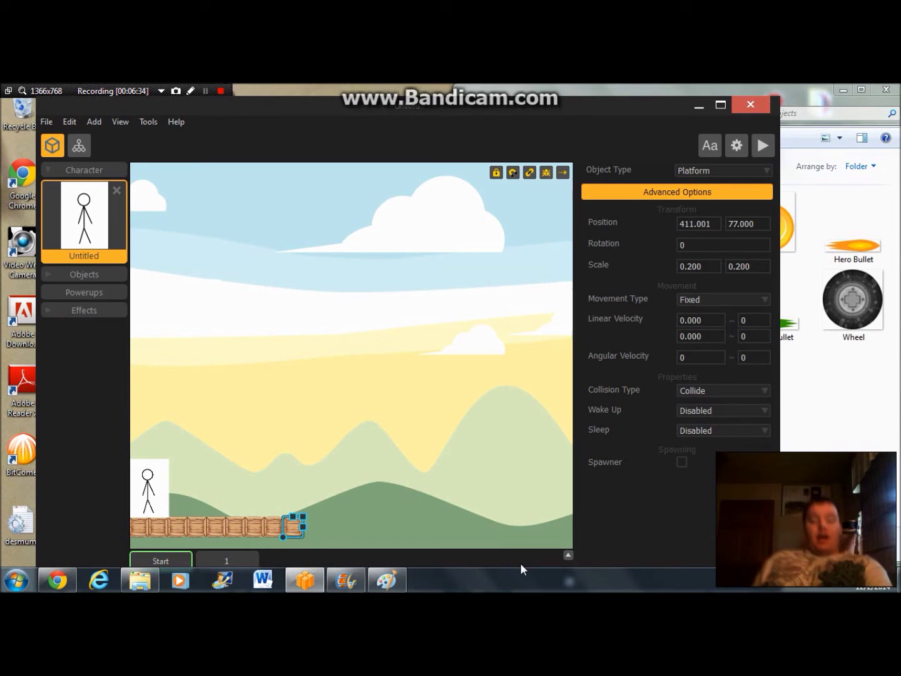
{"action": "key", "text": "Right"}
{"action": "key", "text": "Right"}
{"action": "key", "text": "Right"}
{"action": "key", "text": "Right"}
{"action": "key", "text": "Right"}
{"action": "key", "text": "Right"}
{"action": "key", "text": "Right"}
{"action": "key", "text": "Right"}
{"action": "key", "text": "Right"}
{"action": "key", "text": "Right"}
{"action": "key", "text": "Right"}
{"action": "key", "text": "Right"}
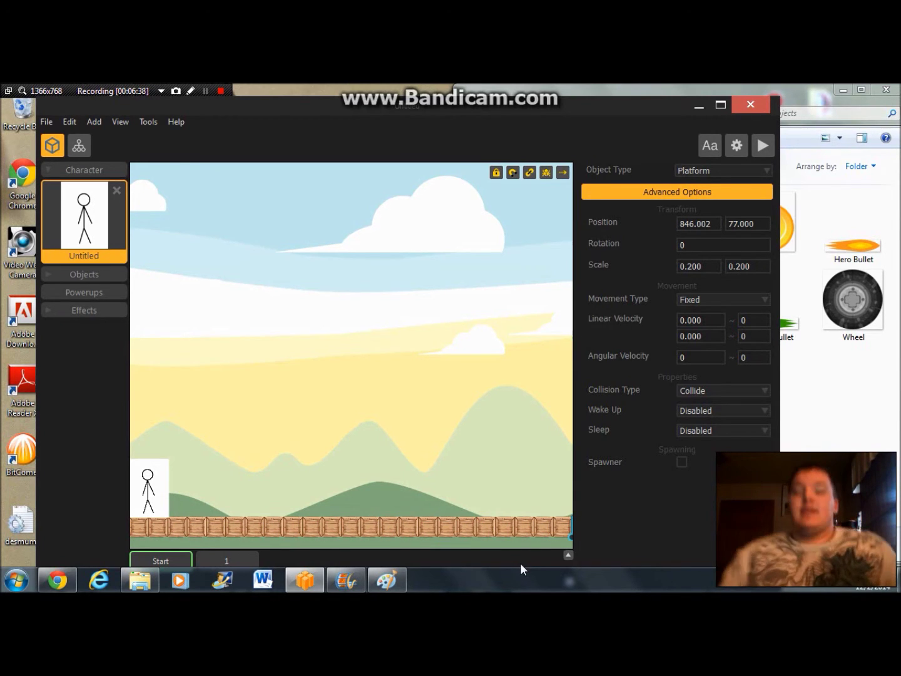
- Continue duplicating the platform boxes from about x 846 to the right end of the scene, past x 1107
{"action": "scroll", "coordinate": [445, 374], "scroll_direction": "down", "scroll_amount": 4}
{"action": "scroll", "coordinate": [446, 373], "scroll_direction": "up", "scroll_amount": 1}
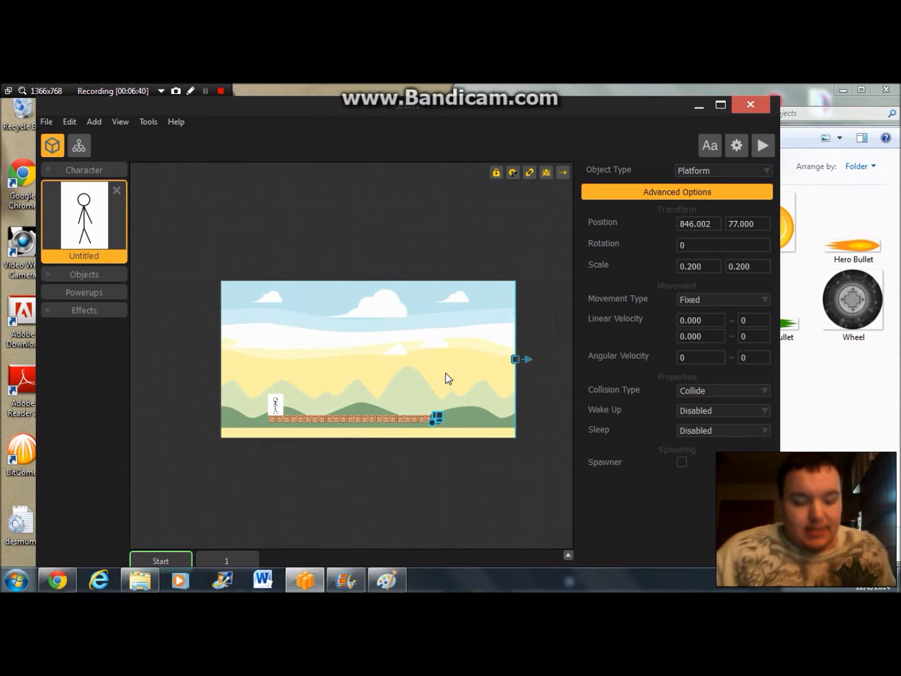
{"action": "key", "text": "Right"}
{"action": "key", "text": "Right"}
{"action": "key", "text": "Right"}
{"action": "key", "text": "Right"}
{"action": "key", "text": "Right"}
{"action": "key", "text": "Right"}
{"action": "key", "text": "Right"}
{"action": "key", "text": "Right"}
{"action": "key", "text": "Right"}
{"action": "key", "text": "Right"}
{"action": "key", "text": "Right"}
{"action": "key", "text": "Right"}
{"action": "key", "text": "Right"}
{"action": "key", "text": "Right"}
{"action": "key", "text": "Right"}
{"action": "key", "text": "Right"}
{"action": "key", "text": "Right"}
{"action": "key", "text": "Right"}
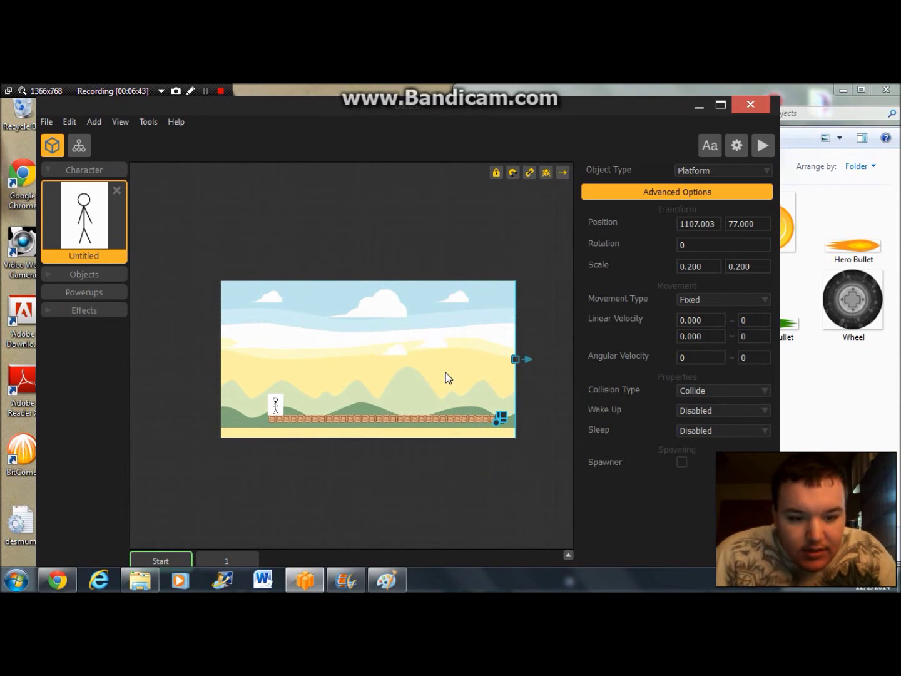
- Duplicate the row's first platform box toward the left until the row reaches the scene's left edge at about x 5
{"action": "left_click", "coordinate": [276, 418]}
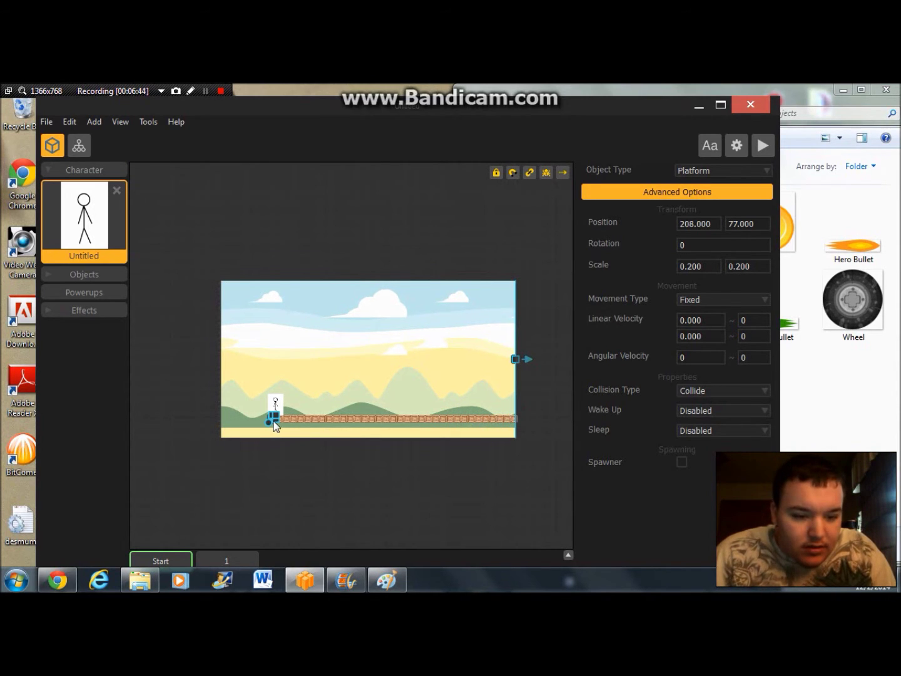
{"action": "key", "text": "Left"}
{"action": "key", "text": "Left"}
{"action": "key", "text": "Left"}
{"action": "key", "text": "Left"}
{"action": "key", "text": "Left"}
{"action": "key", "text": "Left"}
{"action": "key", "text": "Left"}
{"action": "key", "text": "Left"}
{"action": "key", "text": "Left"}
{"action": "key", "text": "Left"}
{"action": "key", "text": "Left"}
{"action": "key", "text": "Left"}
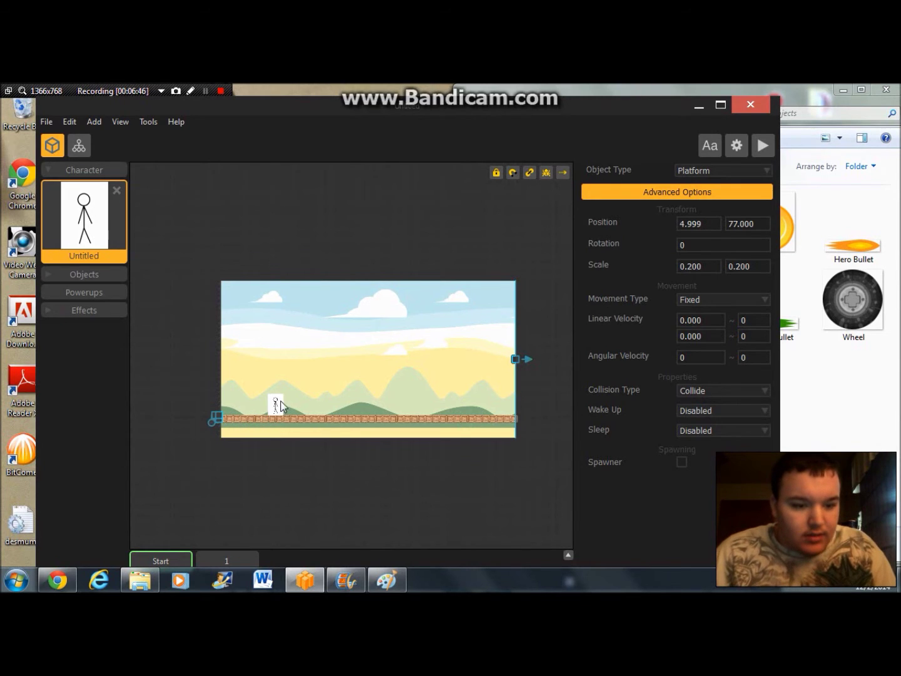
- Move the stick figure to the left end of the platform row at about 32, 138 and lock the background
{"action": "left_click", "coordinate": [277, 402]}
{"action": "left_click_drag", "start_coordinate": [277, 402], "coordinate": [231, 406]}
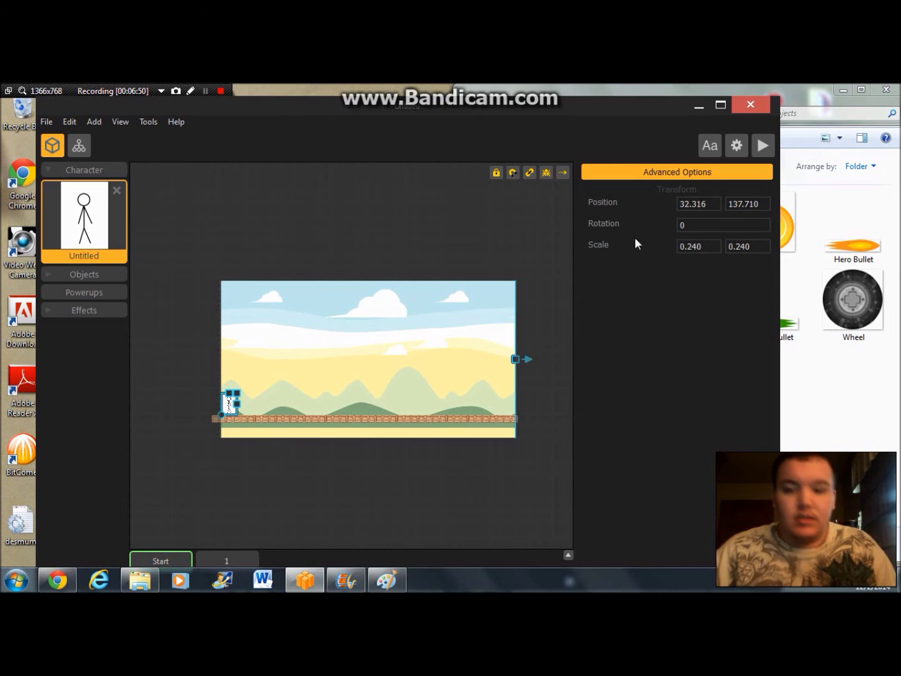
{"action": "scroll", "coordinate": [437, 429], "scroll_direction": "up", "scroll_amount": 3}
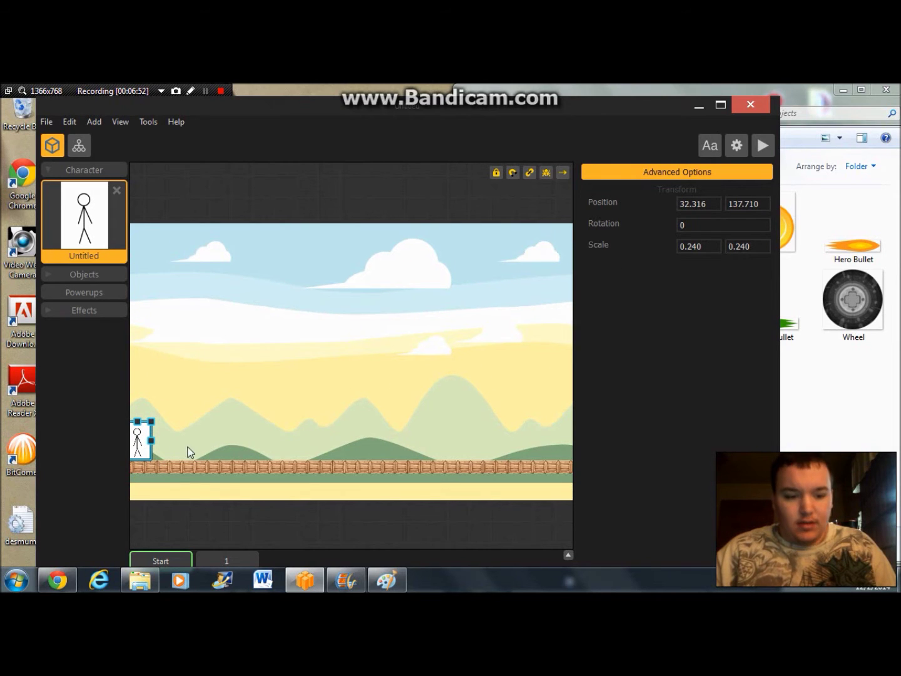
{"action": "left_click", "coordinate": [498, 173]}
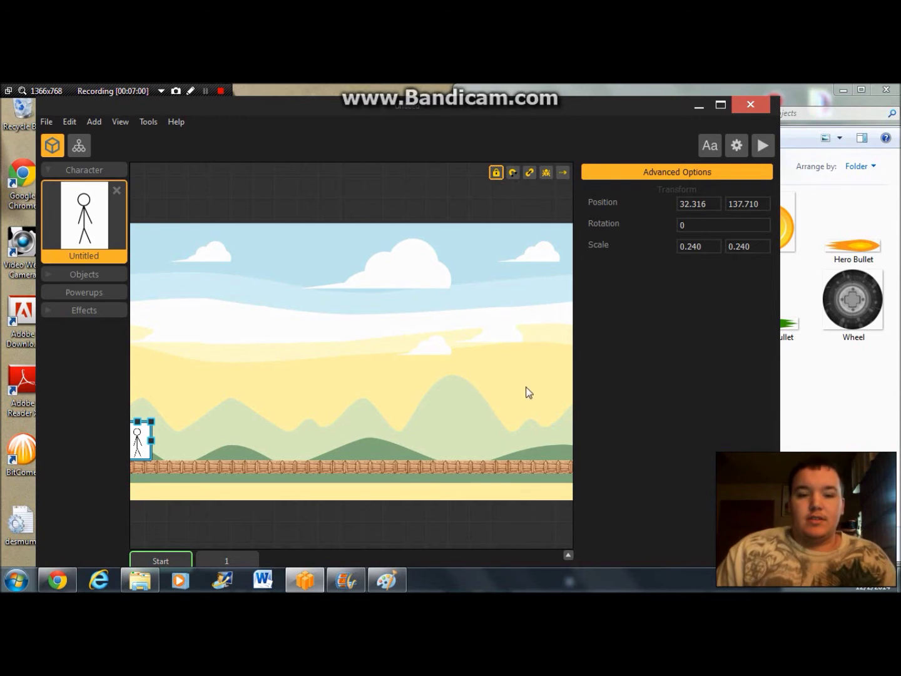
- Preview the game, walk and jump the stick figure along the boxes and off the platform's end, and close the preview
{"action": "left_click", "coordinate": [763, 146]}
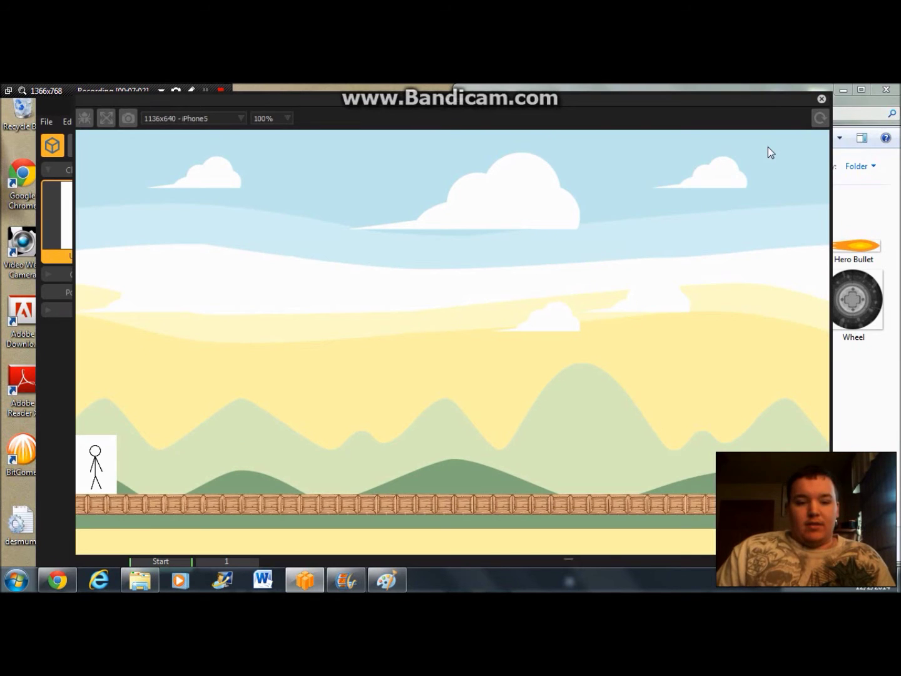
{"action": "key", "text": "Right"}
{"action": "key", "text": "Up"}
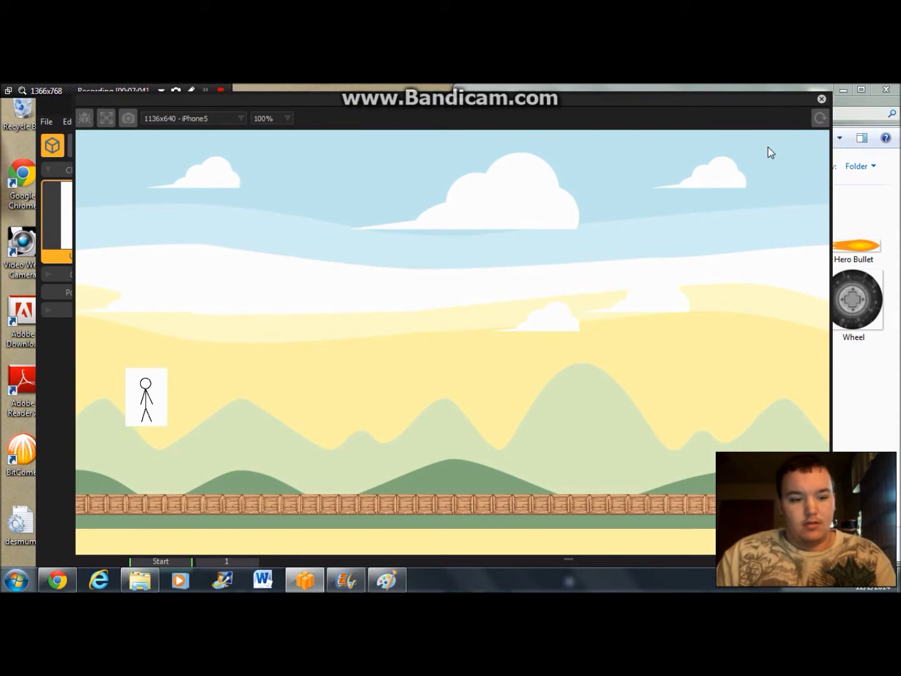
{"action": "key", "text": "Up"}
{"action": "key", "text": "Right"}
{"action": "key", "text": "Left"}
{"action": "key", "text": "Up"}
{"action": "key", "text": "Right"}
{"action": "key", "text": "Right"}
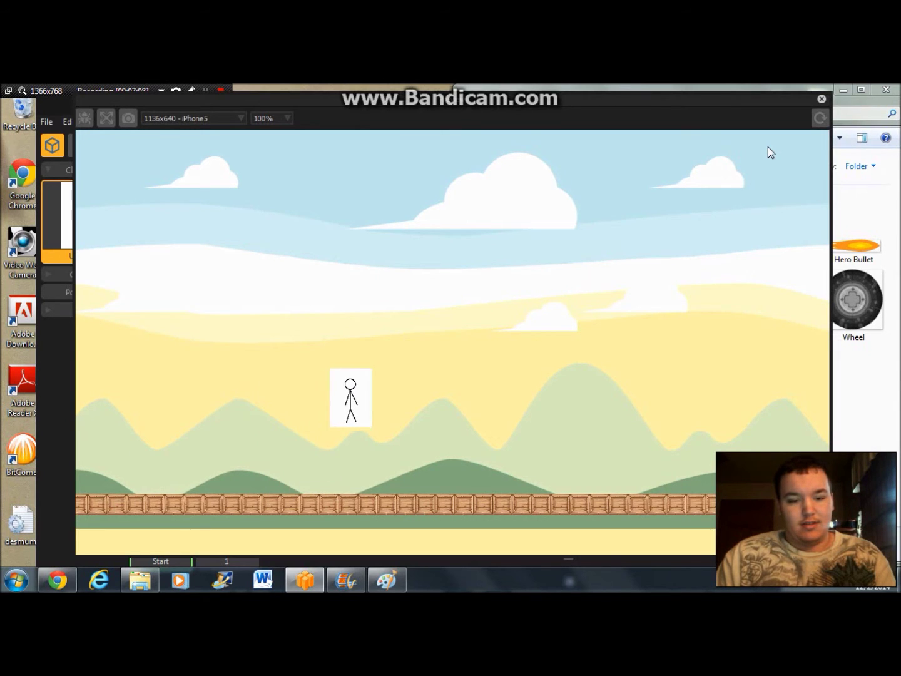
{"action": "key", "text": "Up"}
{"action": "key", "text": "Right"}
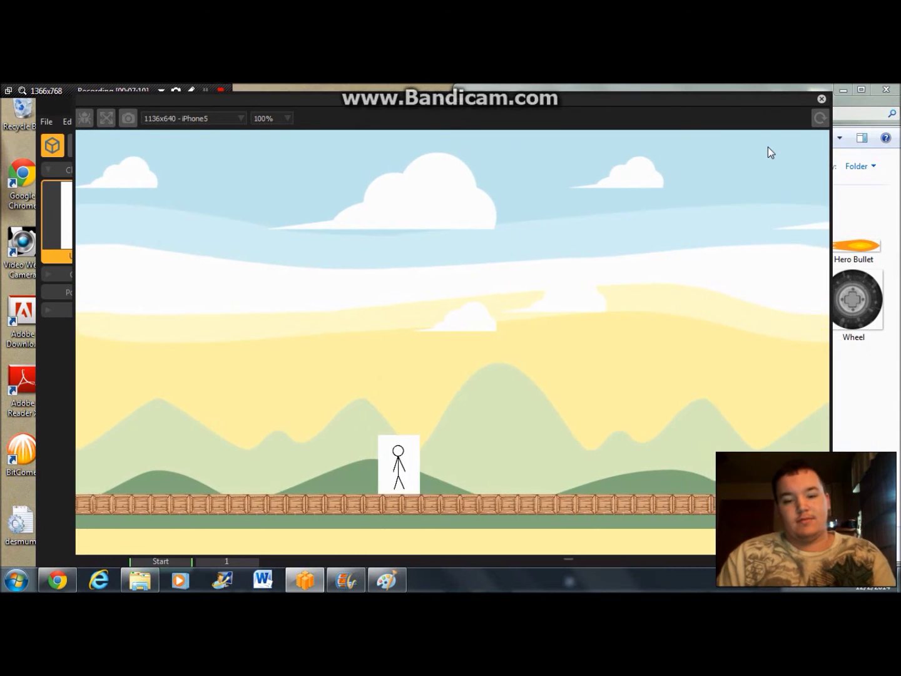
{"action": "key", "text": "Up"}
{"action": "key", "text": "Up"}
{"action": "key", "text": "Right"}
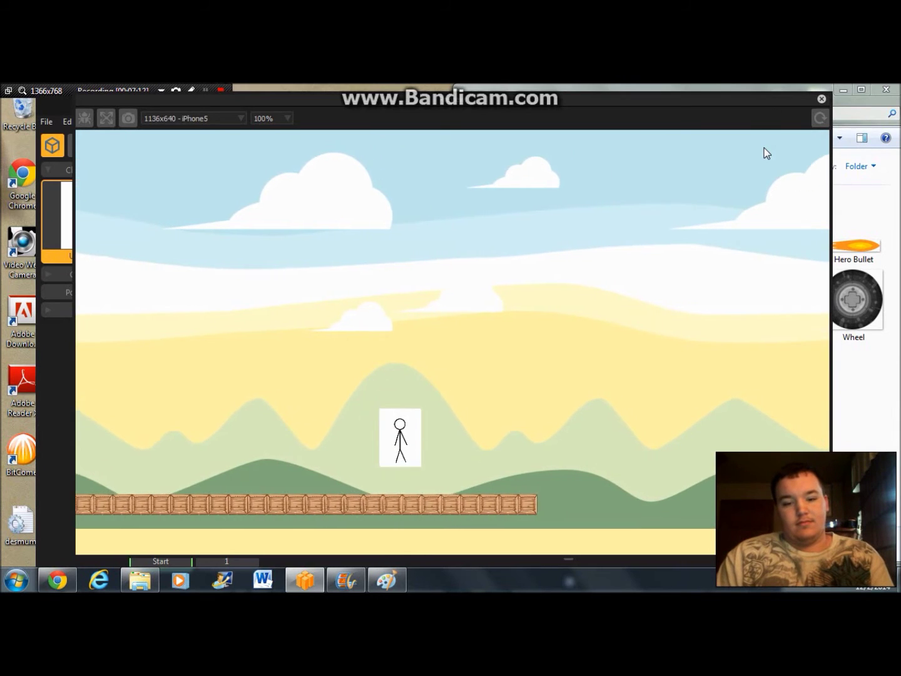
{"action": "key", "text": "Up"}
{"action": "key", "text": "Right"}
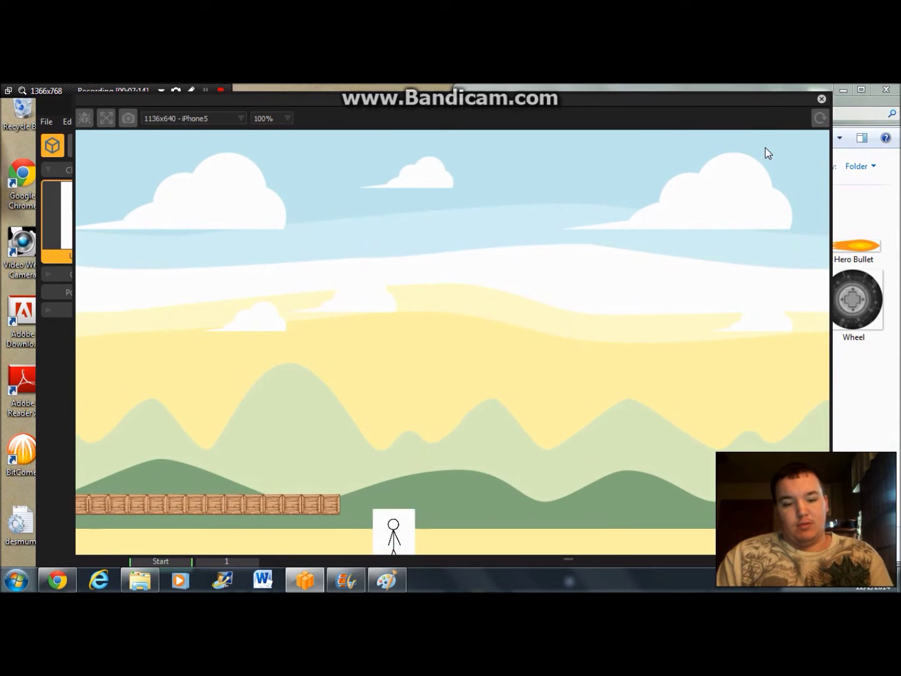
{"action": "left_click", "coordinate": [820, 100]}
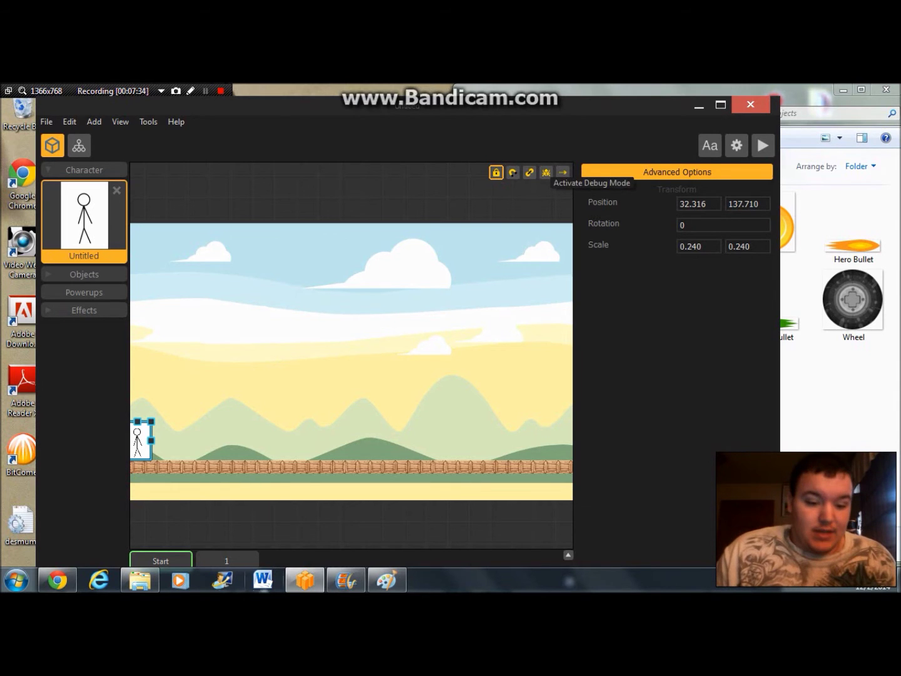
- Switch to Paint and start a new blank picture
{"action": "left_click", "coordinate": [387, 581]}
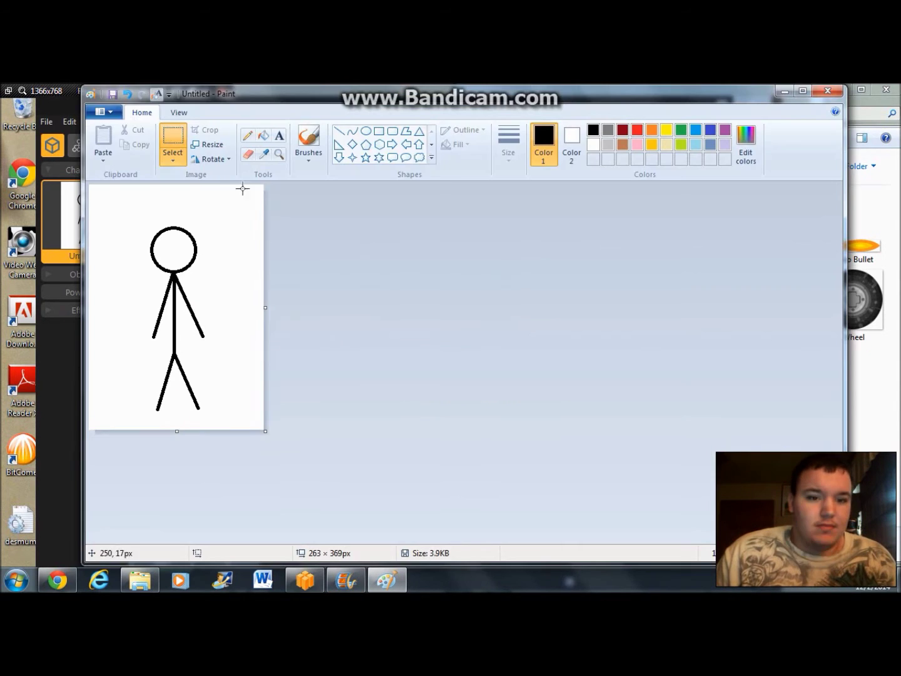
{"action": "left_click", "coordinate": [106, 112]}
{"action": "left_click", "coordinate": [132, 135]}
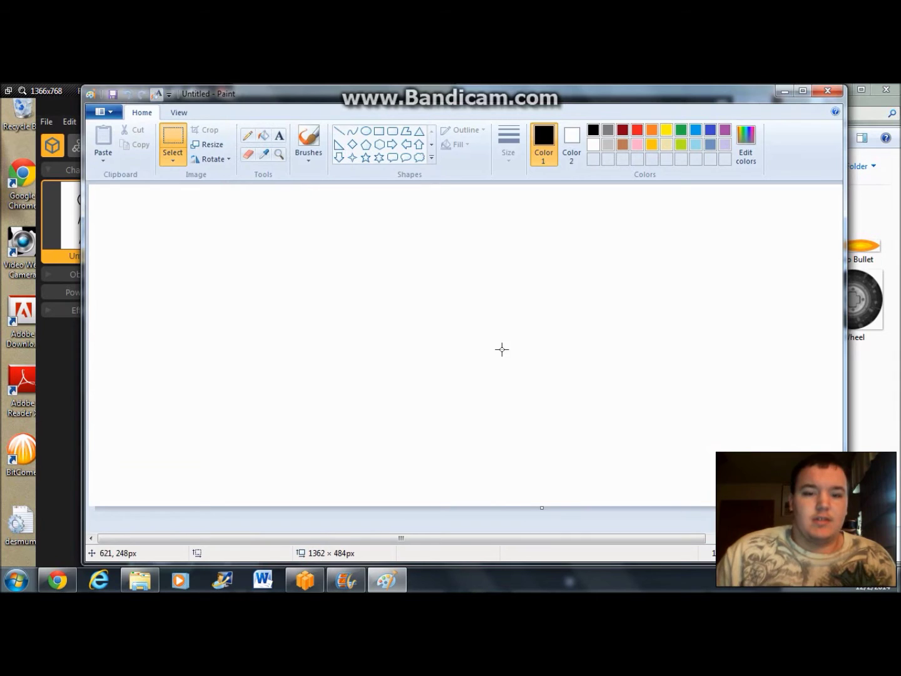
{"action": "left_click", "coordinate": [368, 134]}
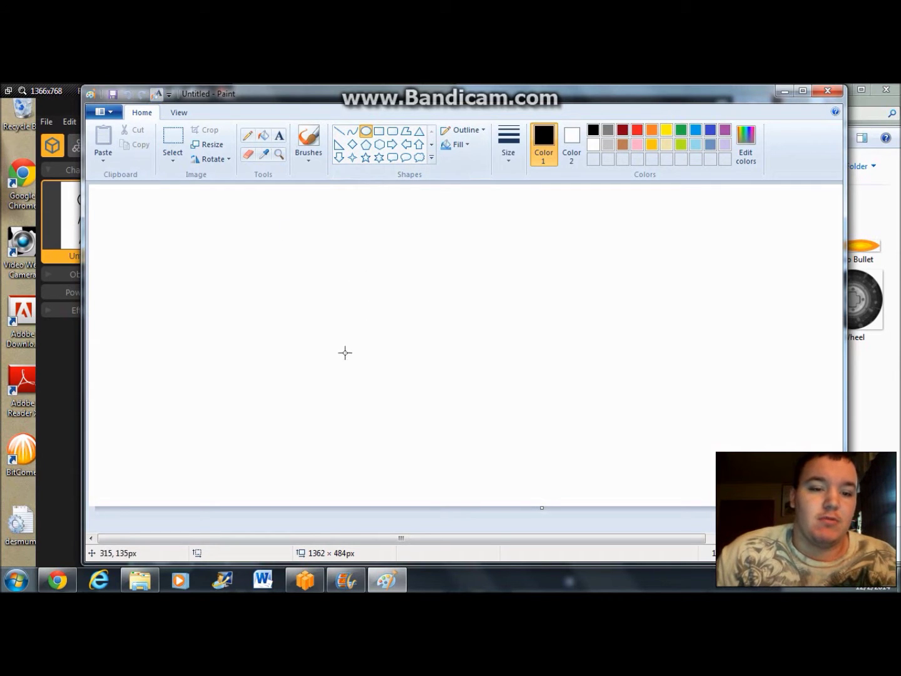
{"action": "left_click_drag", "start_coordinate": [354, 286], "coordinate": [415, 339]}
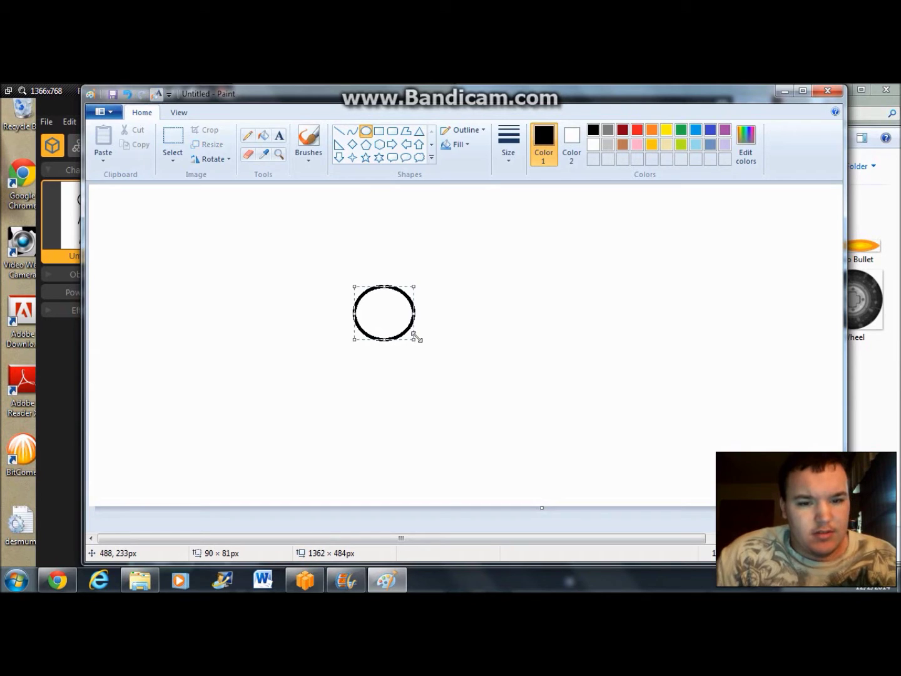
{"action": "left_click", "coordinate": [308, 140]}
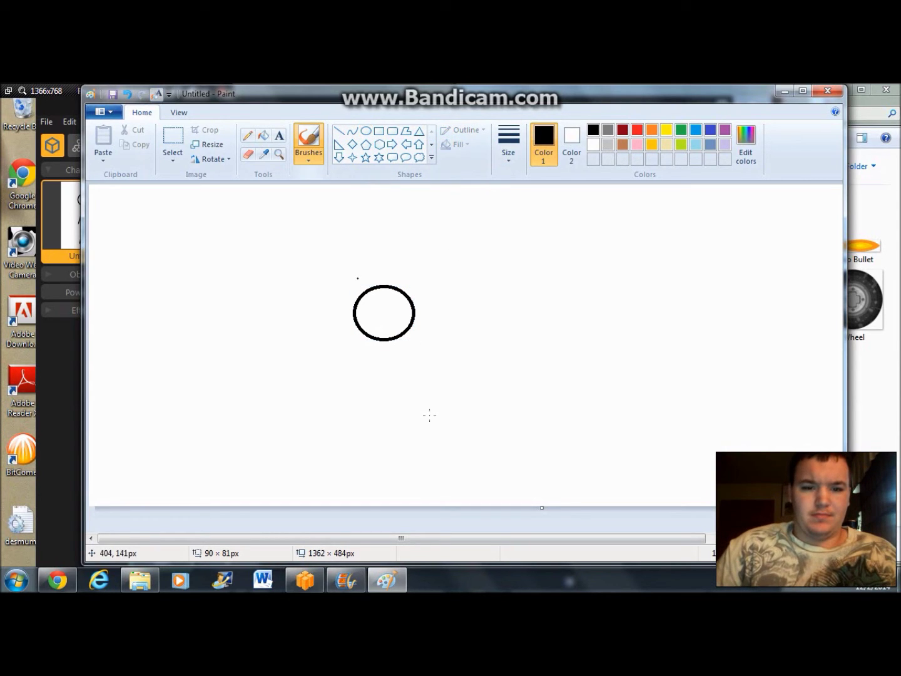
{"action": "mouse_move", "coordinate": [383, 340]}
{"action": "left_mouse_down"}
{"action": "mouse_move", "coordinate": [394, 356]}
{"action": "mouse_move", "coordinate": [495, 377]}
{"action": "mouse_move", "coordinate": [501, 358]}
{"action": "mouse_move", "coordinate": [491, 344]}
{"action": "mouse_move", "coordinate": [423, 321]}
{"action": "mouse_move", "coordinate": [411, 304]}
{"action": "left_mouse_up"}
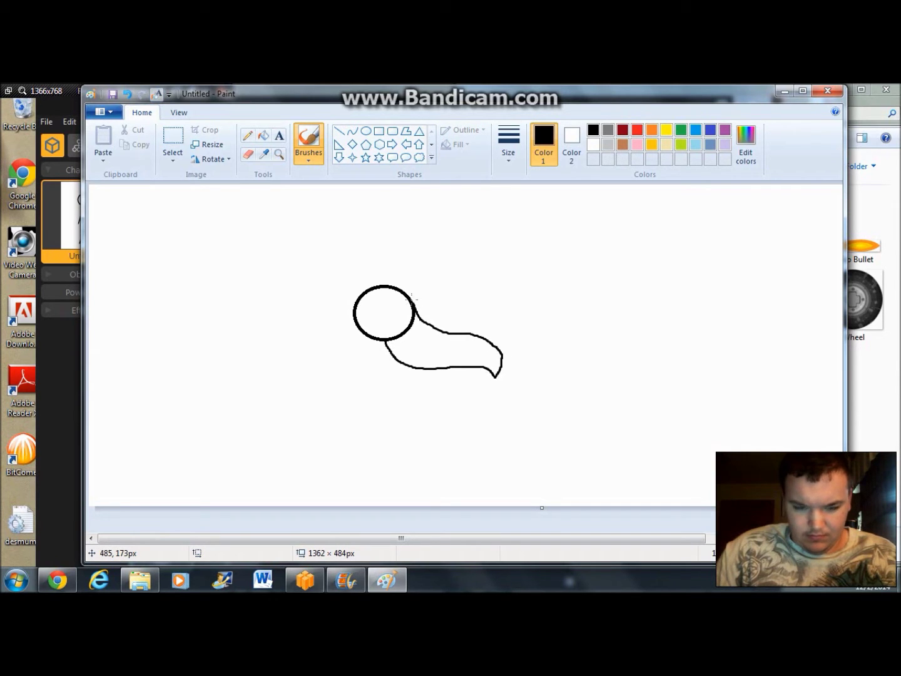
{"action": "double_click", "coordinate": [126, 93]}
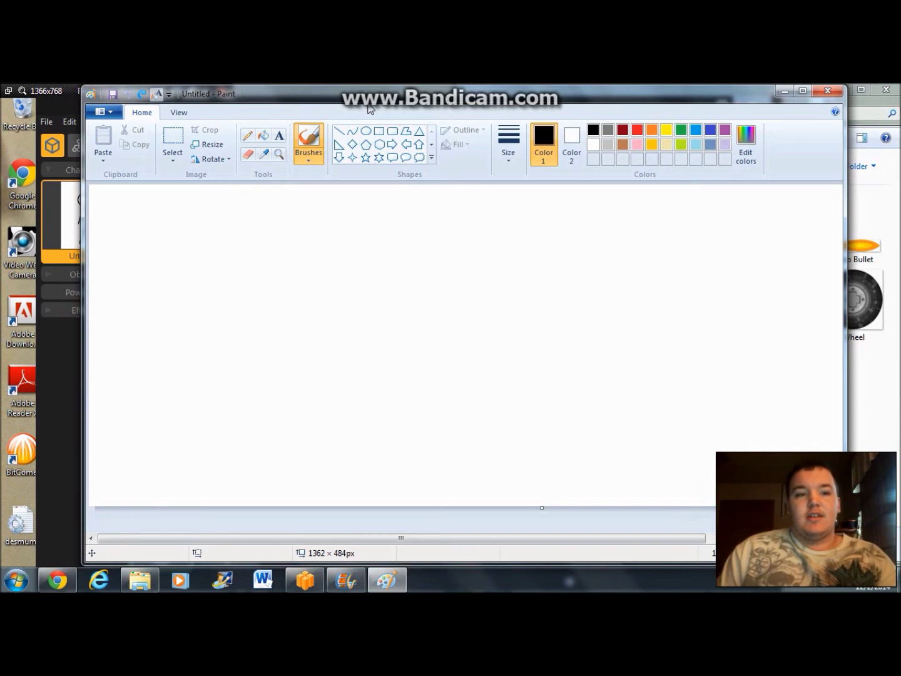
- Draw a circle in black outline and overlay a slightly larger four-point star centred on it
{"action": "mouse_move", "coordinate": [354, 94]}
{"action": "left_mouse_down"}
{"action": "mouse_move", "coordinate": [342, 155]}
{"action": "mouse_move", "coordinate": [336, 123]}
{"action": "left_mouse_up"}
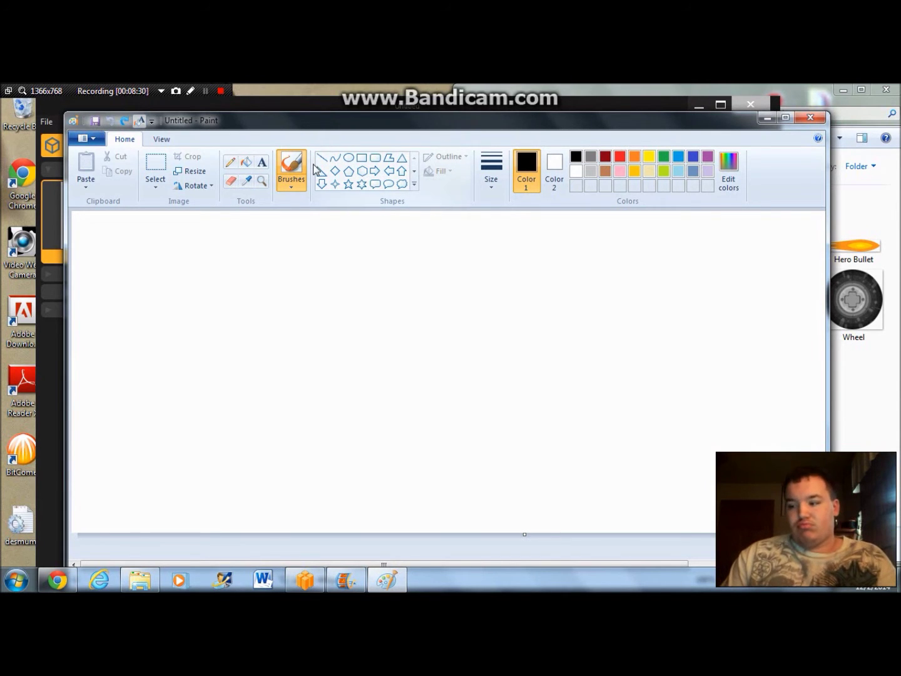
{"action": "left_click", "coordinate": [348, 158]}
{"action": "left_click_drag", "start_coordinate": [284, 288], "coordinate": [340, 346]}
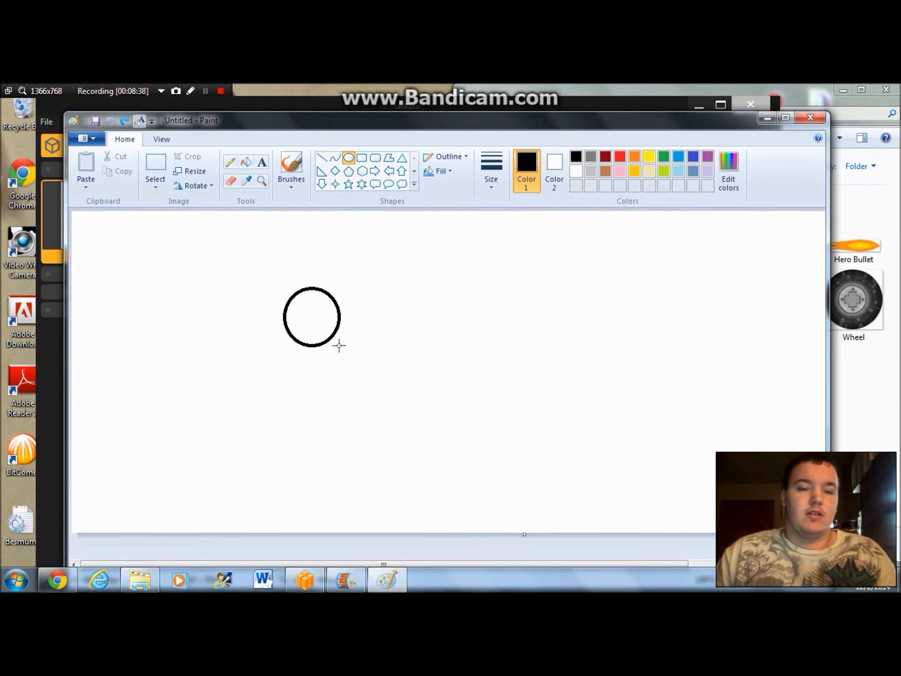
{"action": "left_click", "coordinate": [335, 185]}
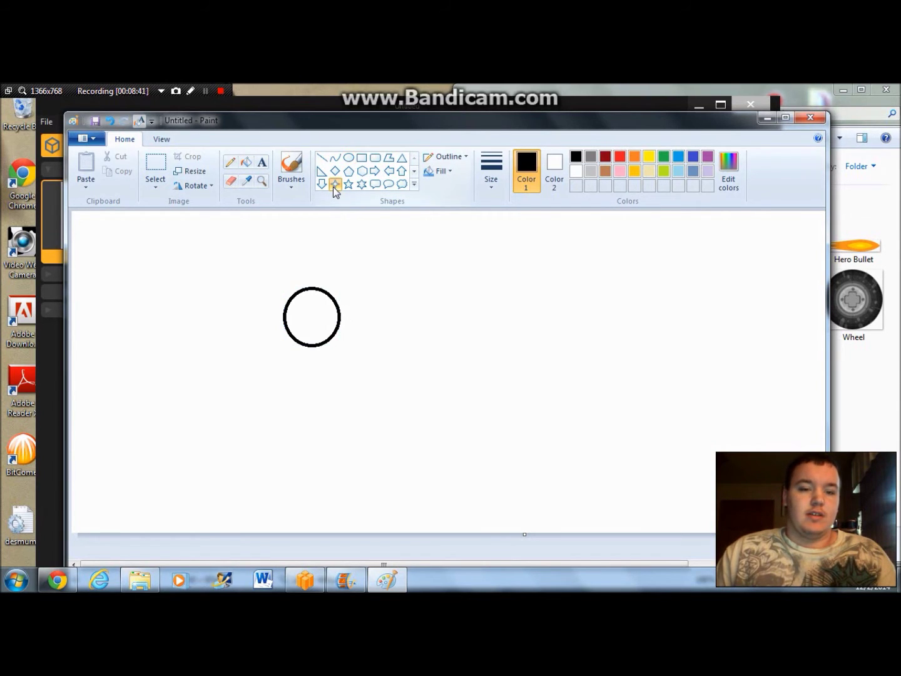
{"action": "left_click_drag", "start_coordinate": [278, 286], "coordinate": [347, 351]}
{"action": "left_click", "coordinate": [550, 379]}
- Draw a small circle and fit it over the centre of the four-point star
{"action": "left_click", "coordinate": [349, 158]}
{"action": "left_click_drag", "start_coordinate": [239, 267], "coordinate": [260, 289]}
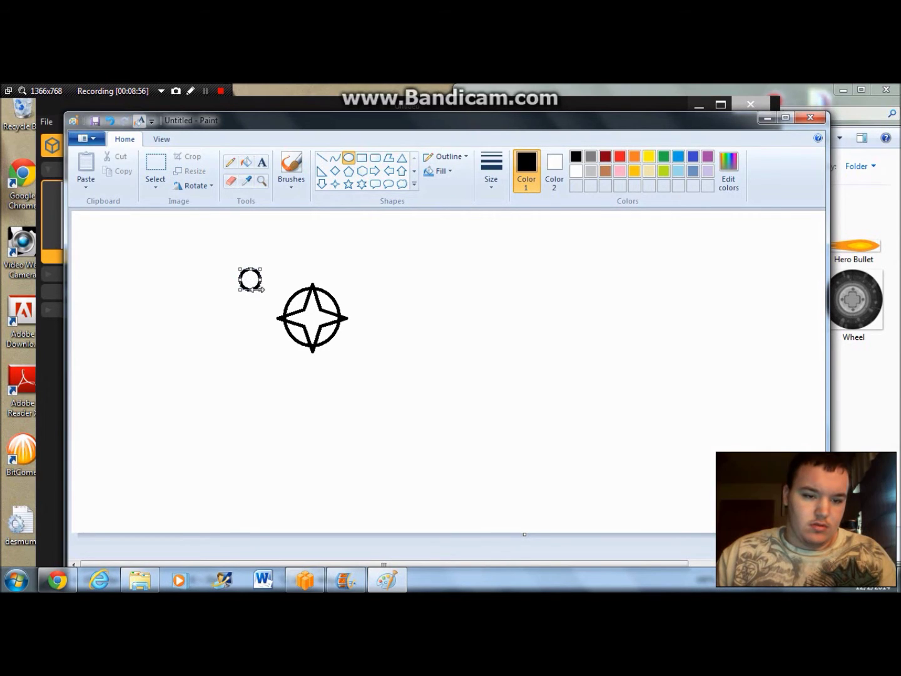
{"action": "left_click_drag", "start_coordinate": [262, 290], "coordinate": [311, 317]}
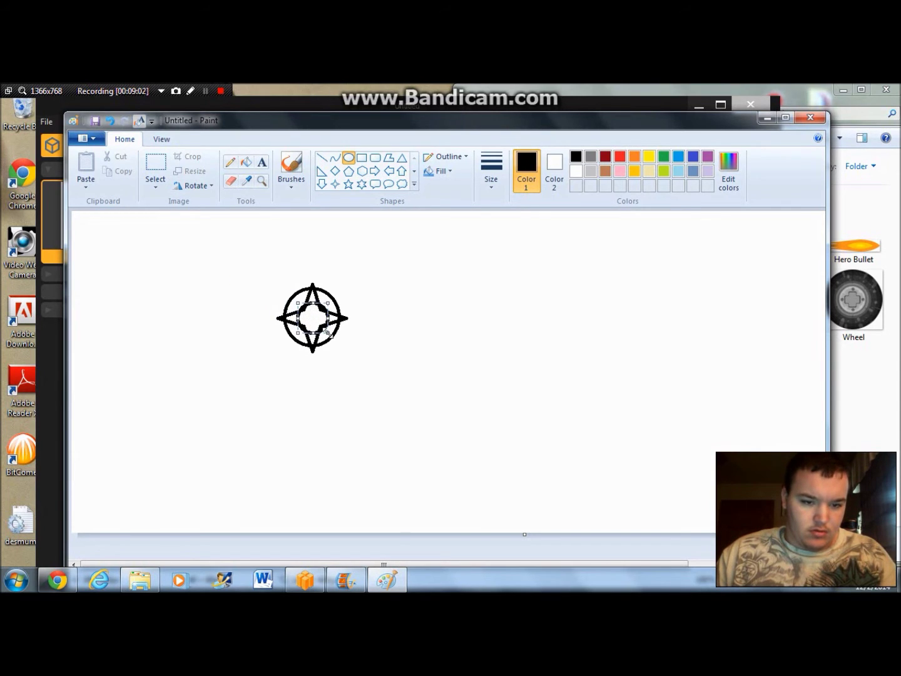
{"action": "left_click", "coordinate": [432, 318]}
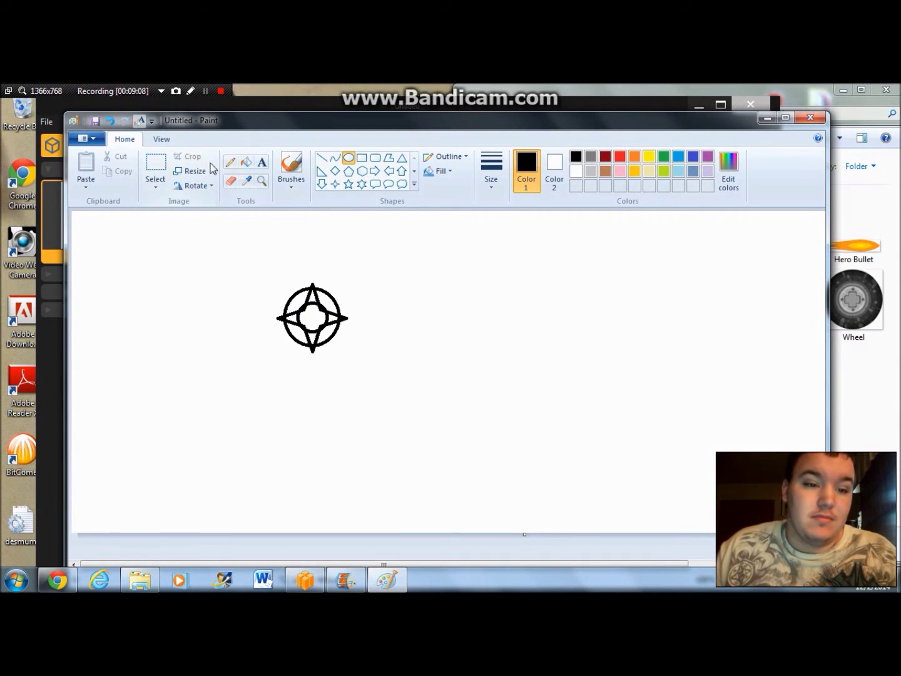
- Crop the picture closely around the circle-and-star drawing
{"action": "left_click", "coordinate": [190, 172]}
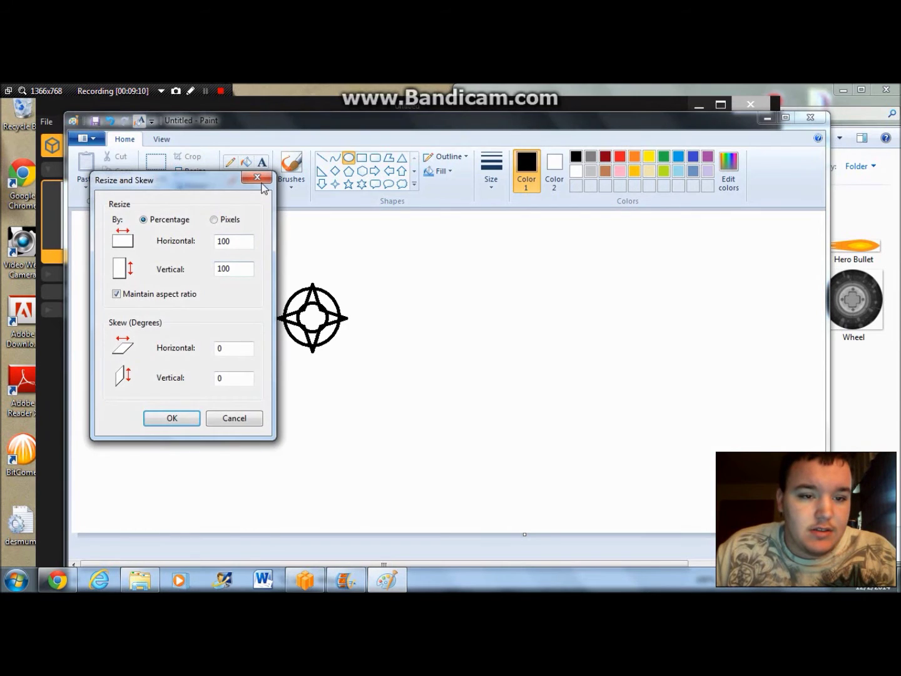
{"action": "left_click", "coordinate": [262, 182]}
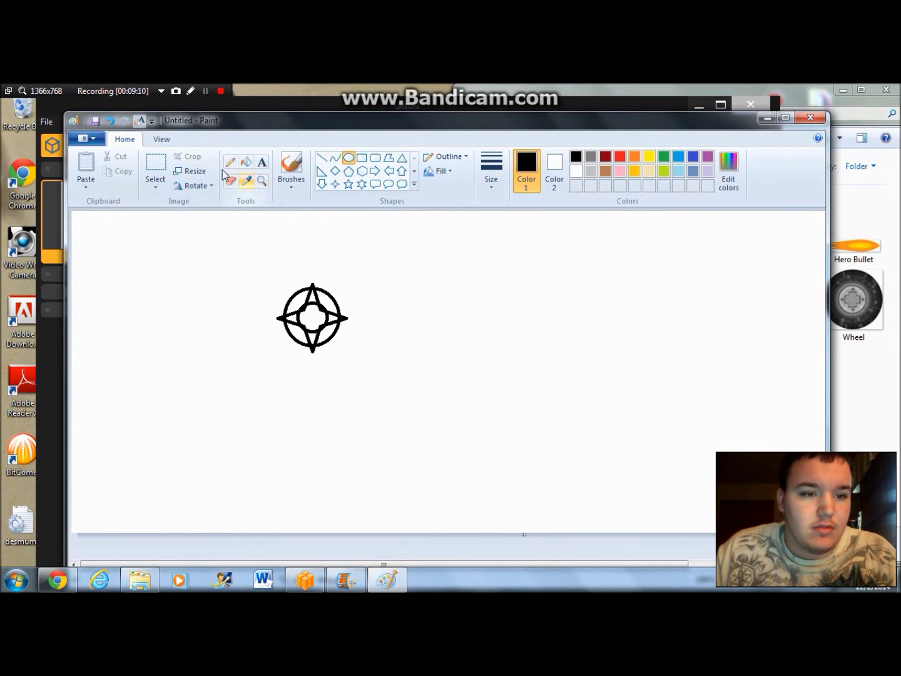
{"action": "left_click", "coordinate": [156, 166]}
{"action": "mouse_move", "coordinate": [269, 274]}
{"action": "left_mouse_down"}
{"action": "mouse_move", "coordinate": [341, 312]}
{"action": "mouse_move", "coordinate": [363, 350]}
{"action": "mouse_move", "coordinate": [356, 358]}
{"action": "left_mouse_up"}
{"action": "left_click", "coordinate": [189, 157]}
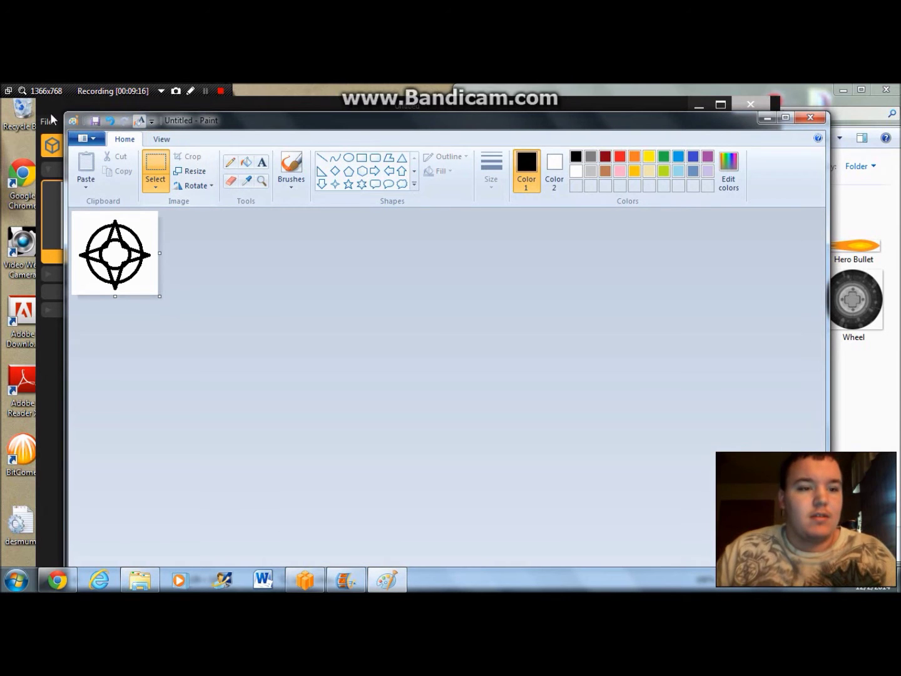
- Start saving the picture under a new name, creating and opening a folder named Spirit inside Documents > Box > Enemies
{"action": "left_click", "coordinate": [88, 141]}
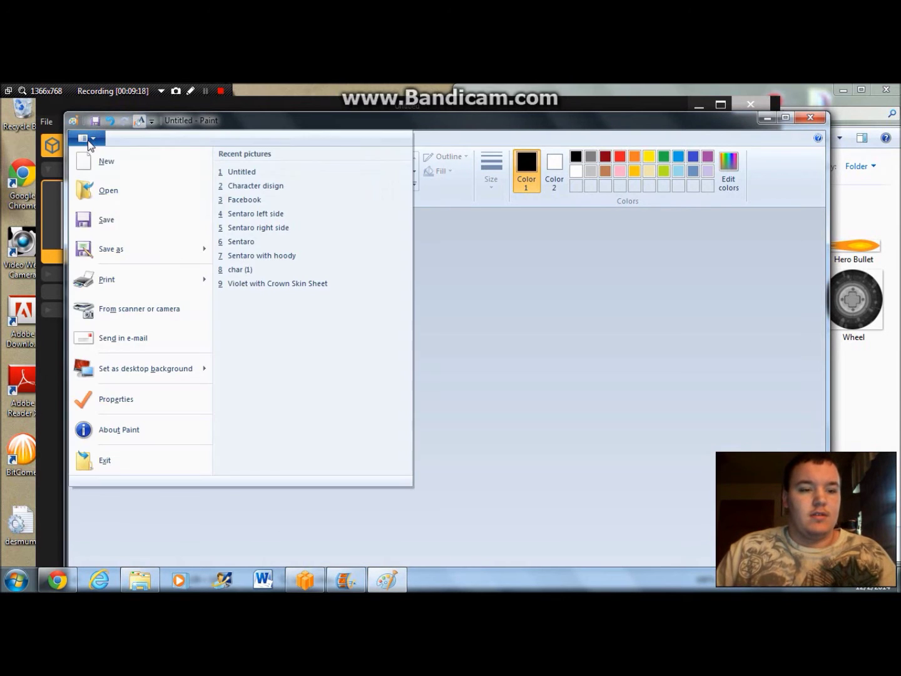
{"action": "left_click", "coordinate": [123, 252]}
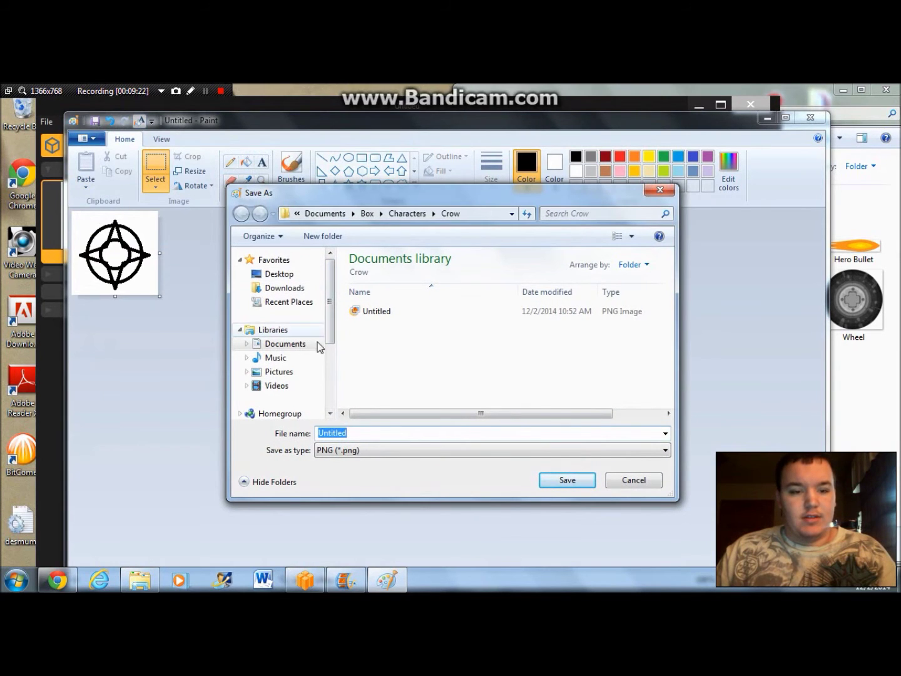
{"action": "left_click", "coordinate": [283, 346]}
{"action": "double_click", "coordinate": [372, 321]}
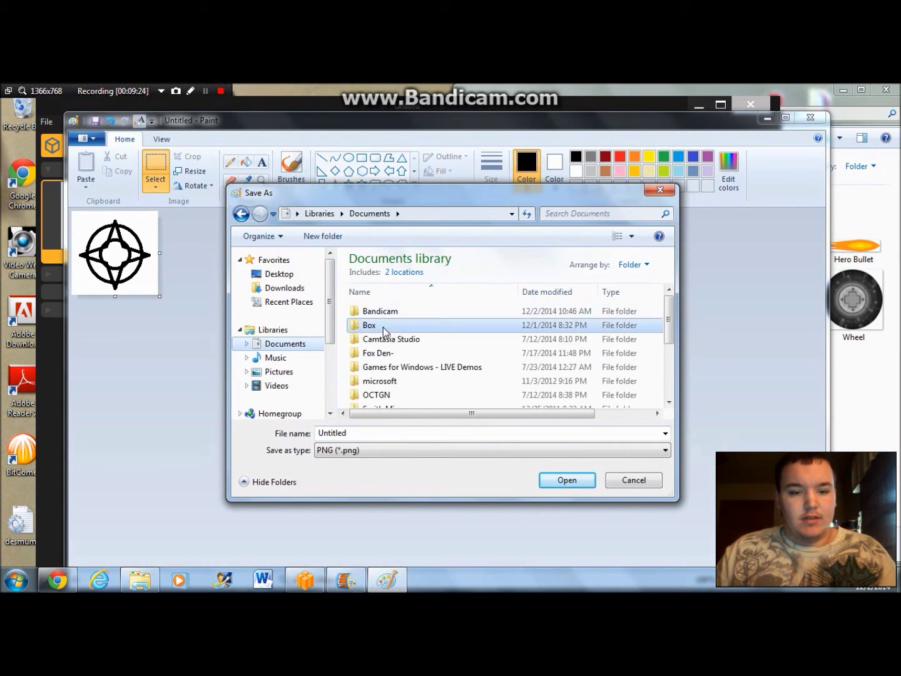
{"action": "double_click", "coordinate": [375, 352]}
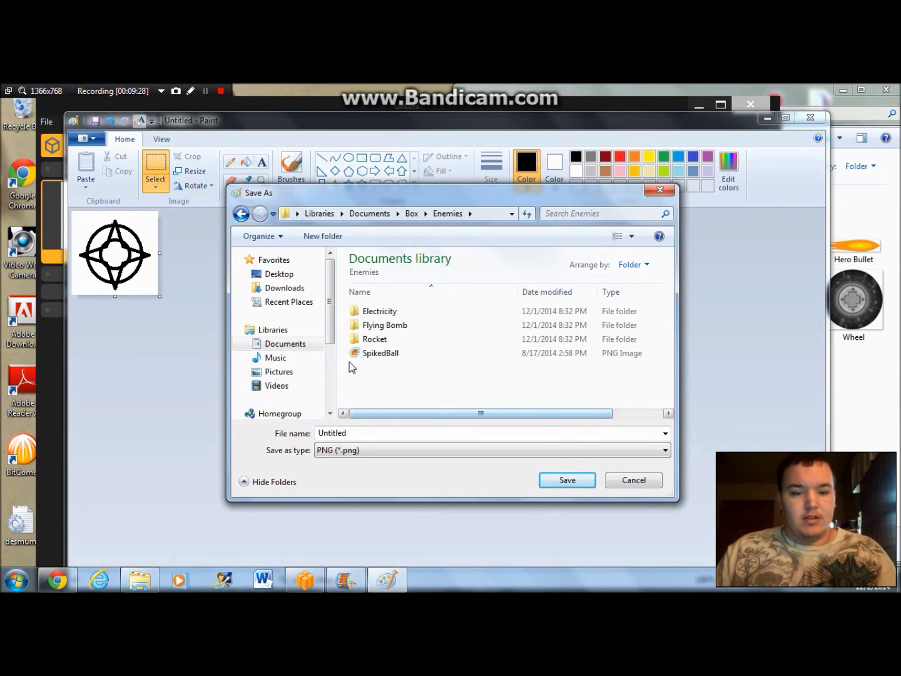
{"action": "left_click", "coordinate": [325, 242]}
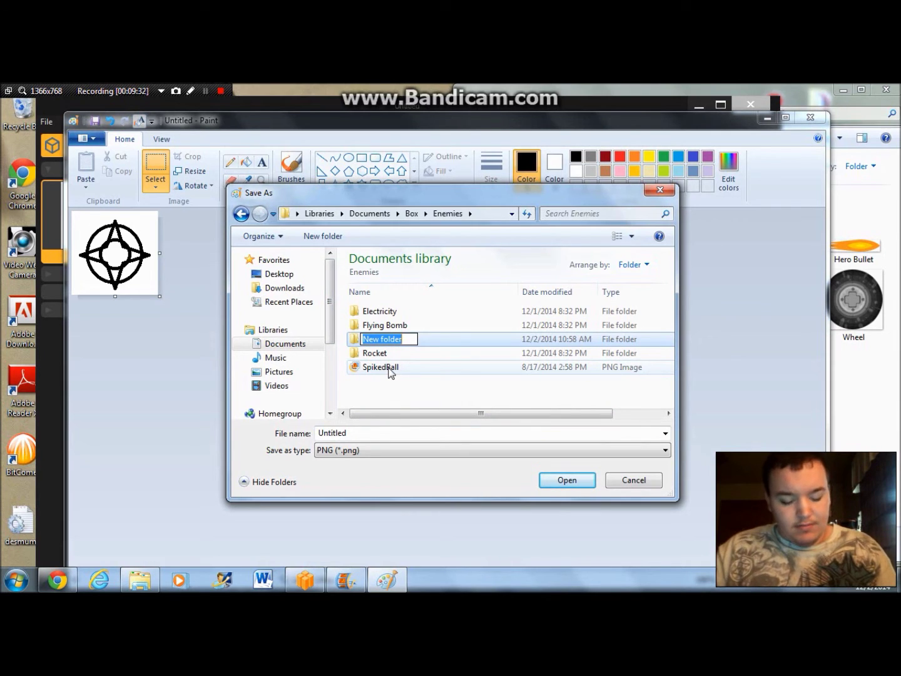
{"action": "type", "text": "Spirit"}
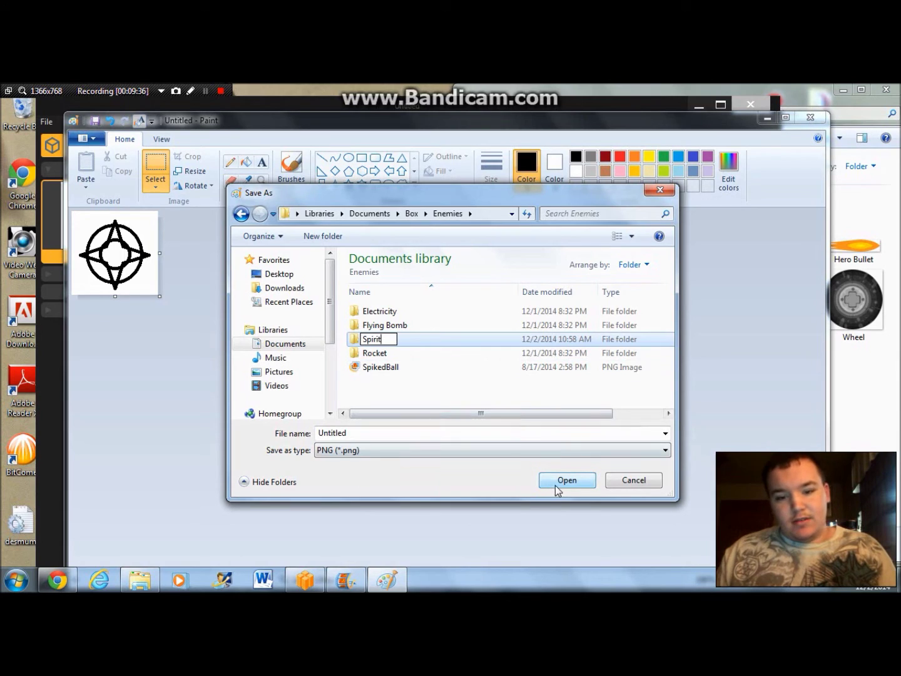
{"action": "left_click", "coordinate": [555, 483]}
{"action": "double_click", "coordinate": [386, 357]}
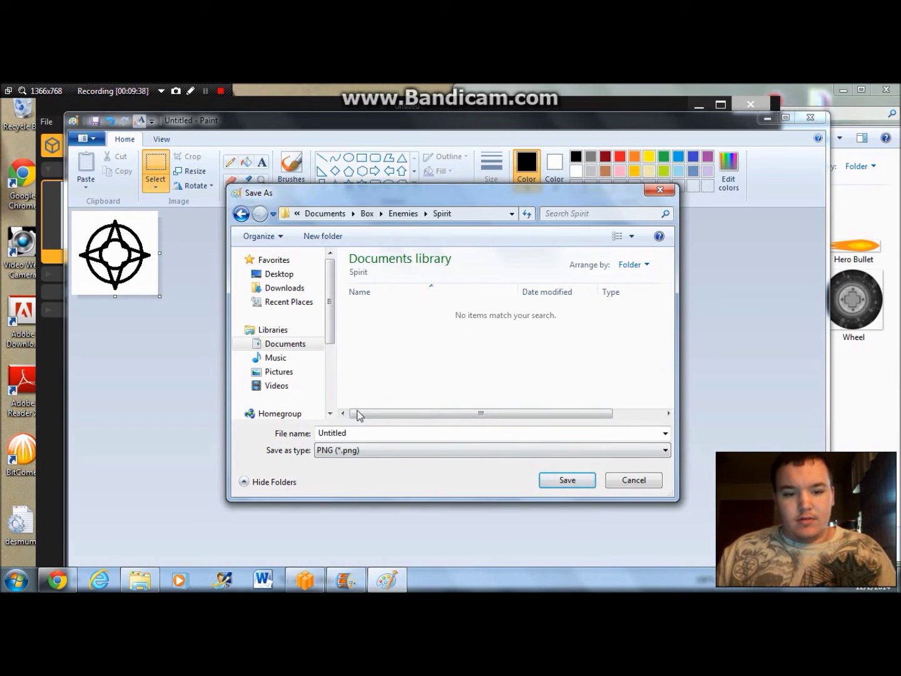
- Save the picture as a PNG named Spirit in the new Spirit folder
{"action": "key", "text": "BackSpace"}
{"action": "type", "text": "Spirit"}
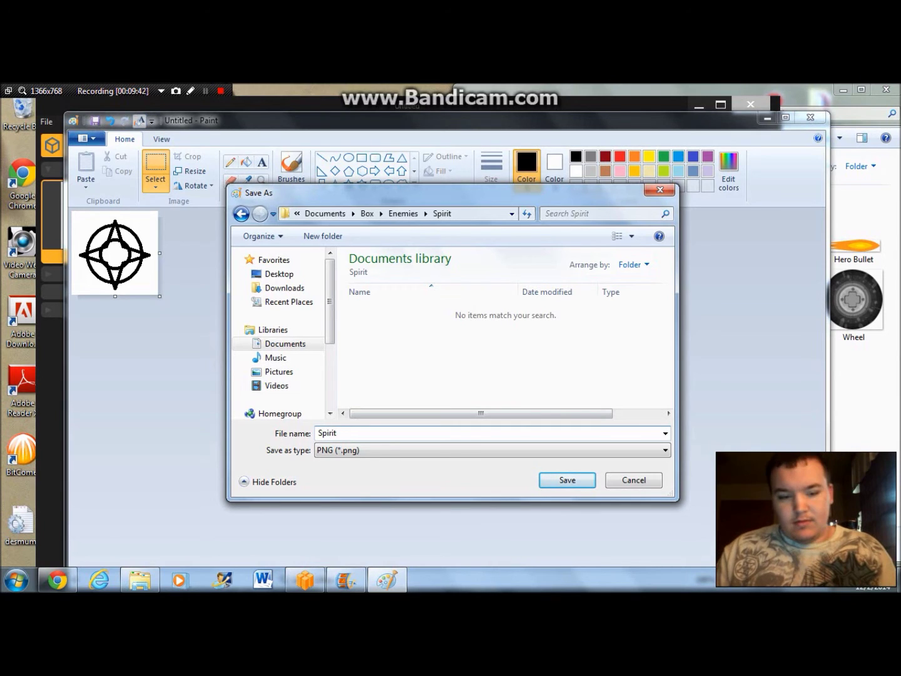
{"action": "left_click", "coordinate": [576, 480]}
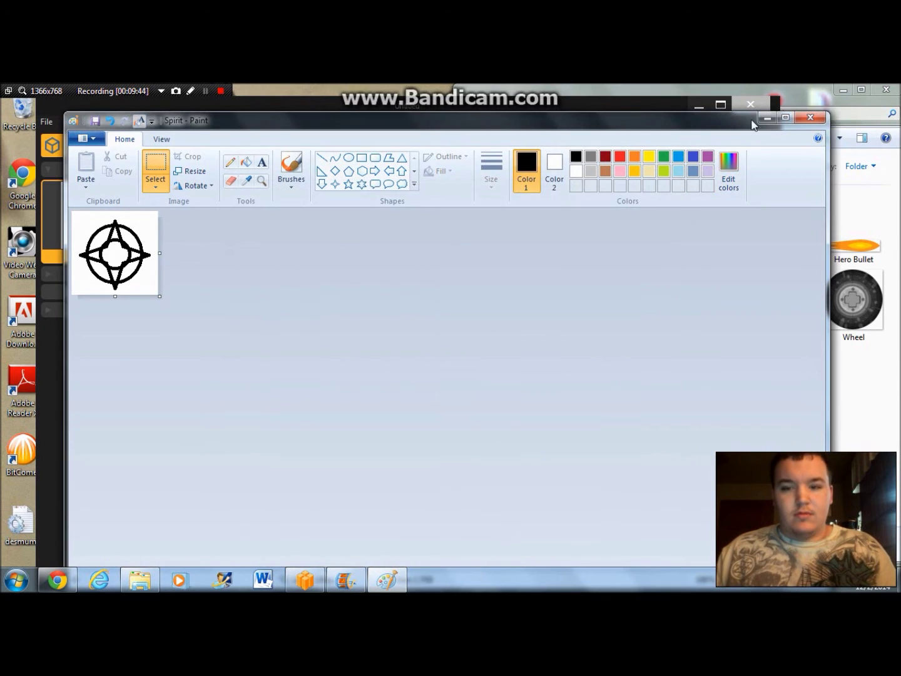
- Switch to File Explorer and add the Spirit image from Documents > Box > Enemies > Spirit to the Buildbox scene as an Object
{"action": "left_click", "coordinate": [767, 115]}
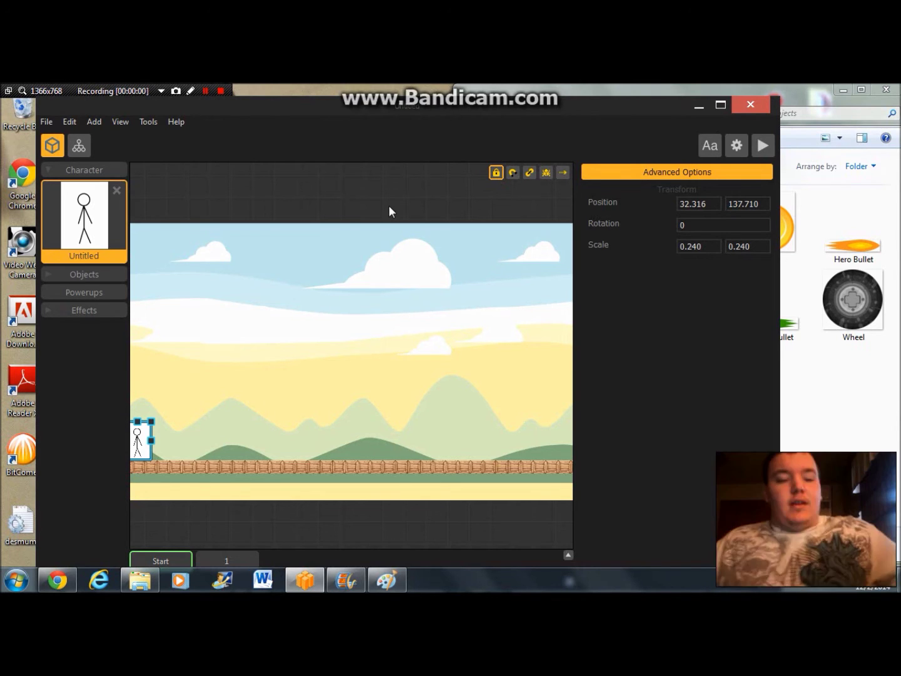
{"action": "left_click", "coordinate": [808, 145]}
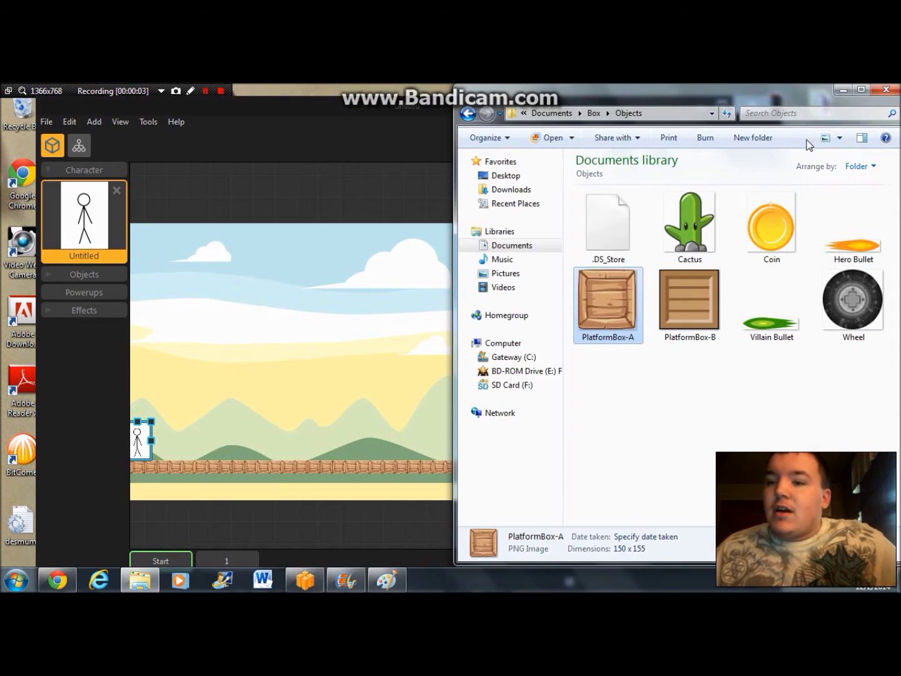
{"action": "left_click", "coordinate": [523, 247]}
{"action": "double_click", "coordinate": [675, 234]}
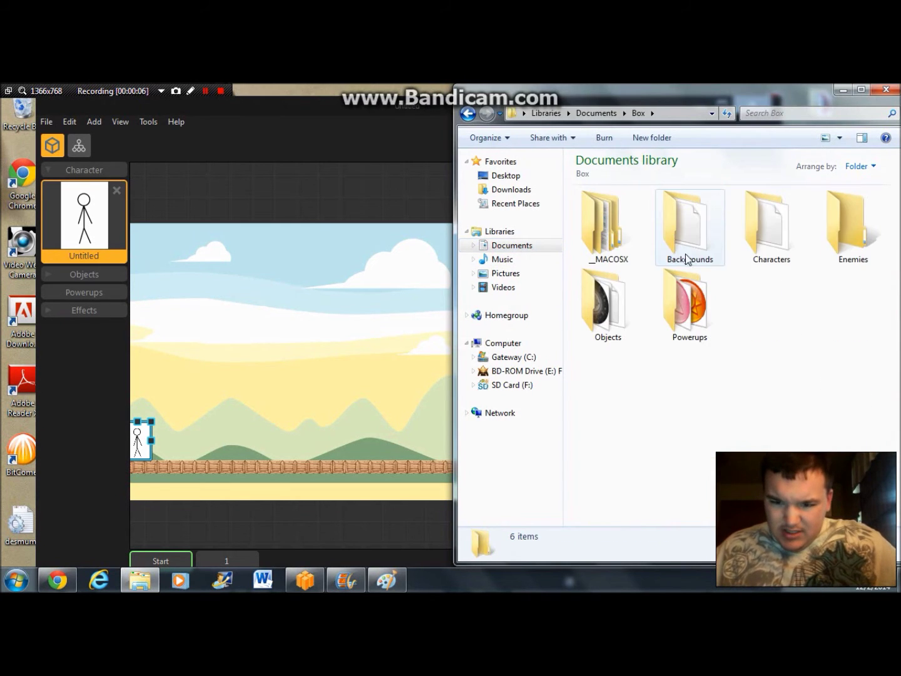
{"action": "double_click", "coordinate": [839, 239]}
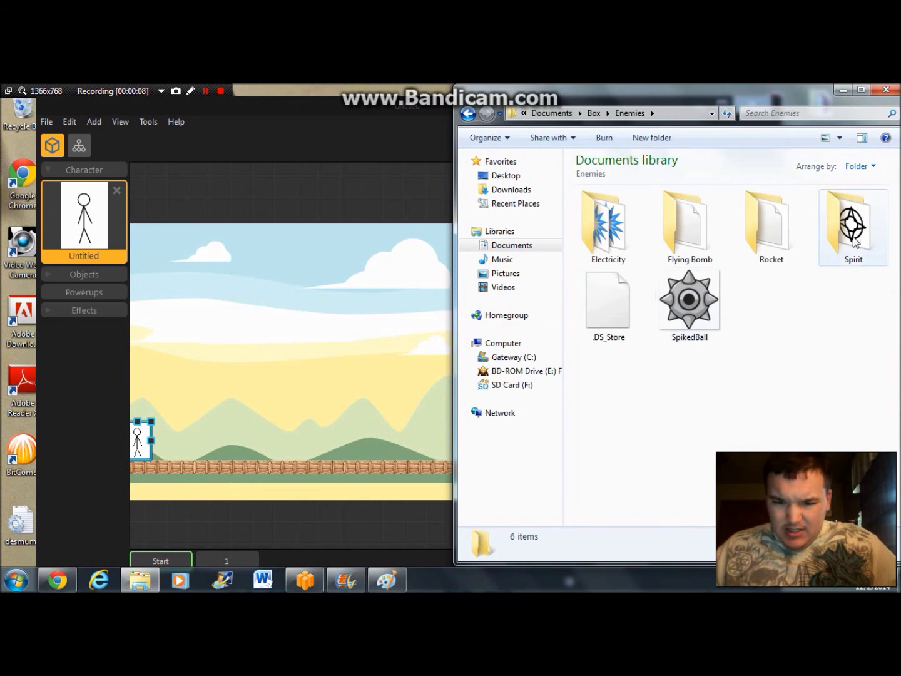
{"action": "double_click", "coordinate": [862, 232]}
{"action": "left_click", "coordinate": [601, 224]}
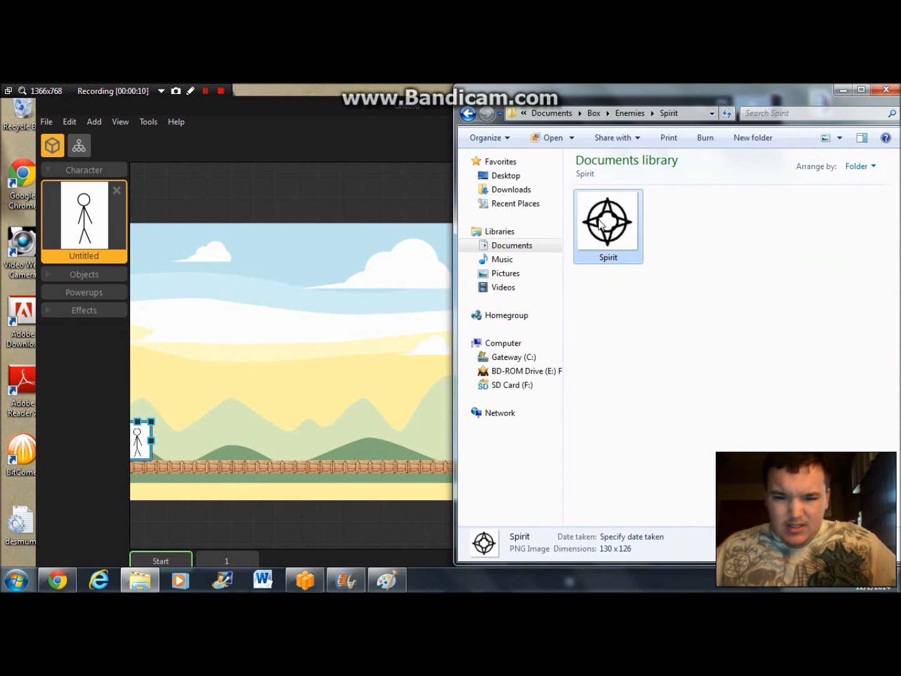
{"action": "left_click_drag", "start_coordinate": [601, 224], "coordinate": [419, 278]}
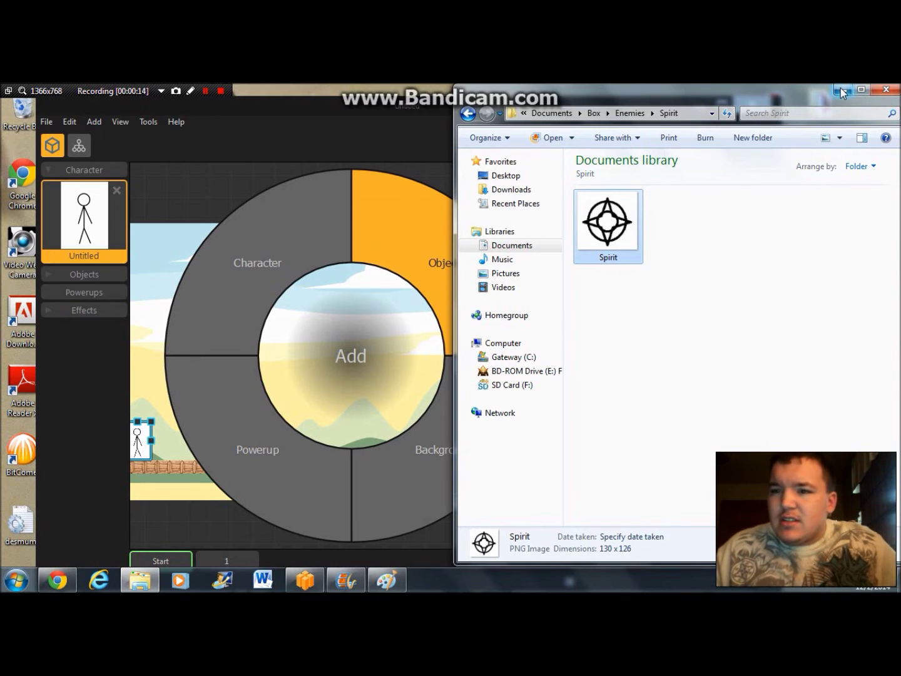
- Scale the Spirit object to about 0.527 and place it near the right end of the platform row at about 959, 132
{"action": "left_click", "coordinate": [842, 90]}
{"action": "left_click_drag", "start_coordinate": [389, 363], "coordinate": [510, 377]}
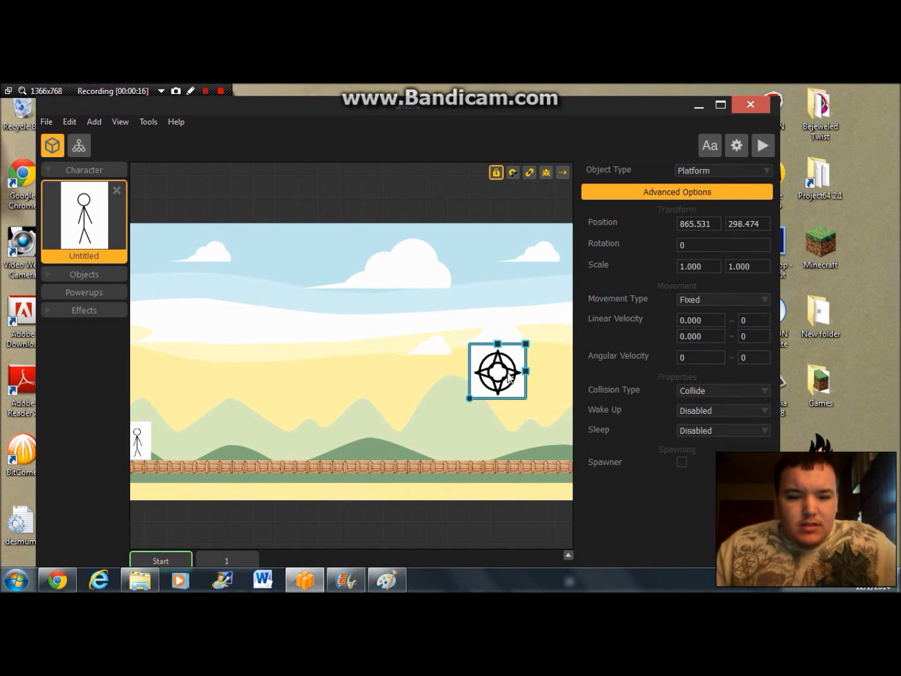
{"action": "left_click_drag", "start_coordinate": [527, 349], "coordinate": [543, 447]}
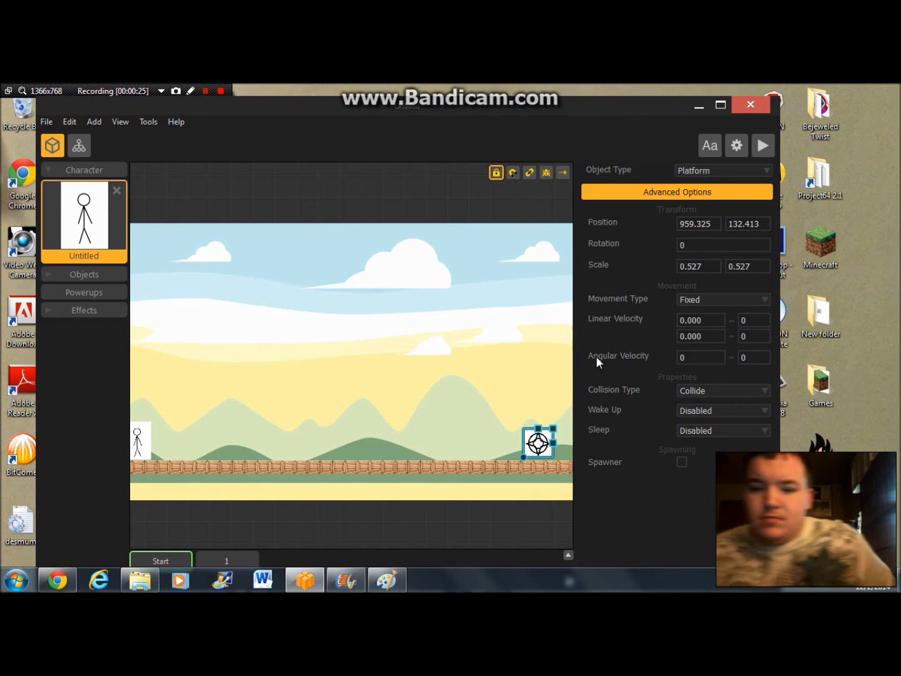
- Set the Spirit's object type to Enemy
{"action": "left_click", "coordinate": [768, 169]}
{"action": "left_click", "coordinate": [736, 201]}
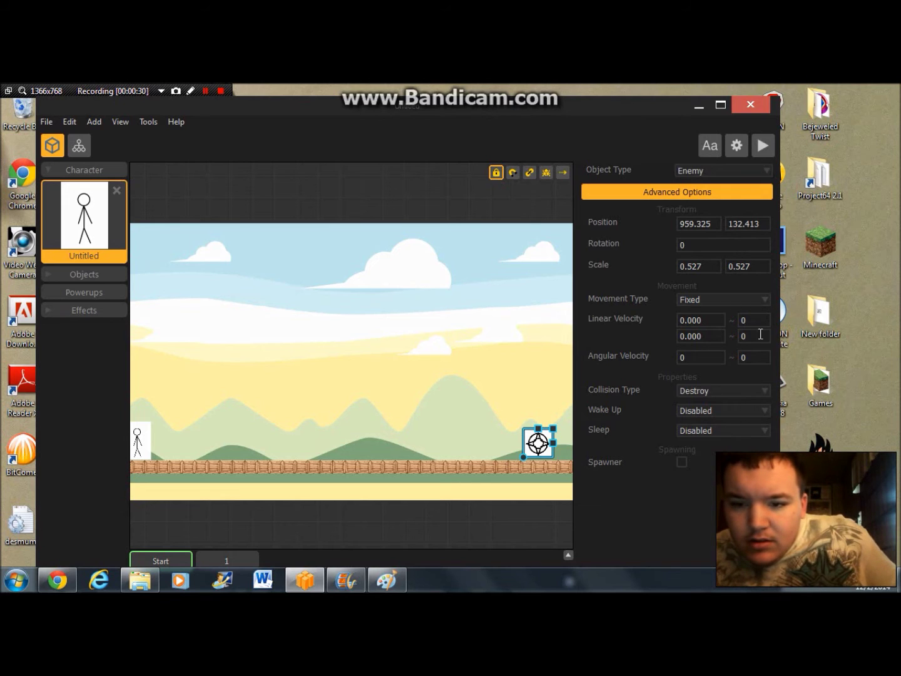
- Set the base value of the Spirit enemy's horizontal linear velocity to 20
{"action": "left_click", "coordinate": [714, 322]}
{"action": "key", "text": "BackSpace"}
{"action": "key", "text": "BackSpace"}
{"action": "key", "text": "BackSpace"}
{"action": "key", "text": "BackSpace"}
{"action": "type", "text": "20"}
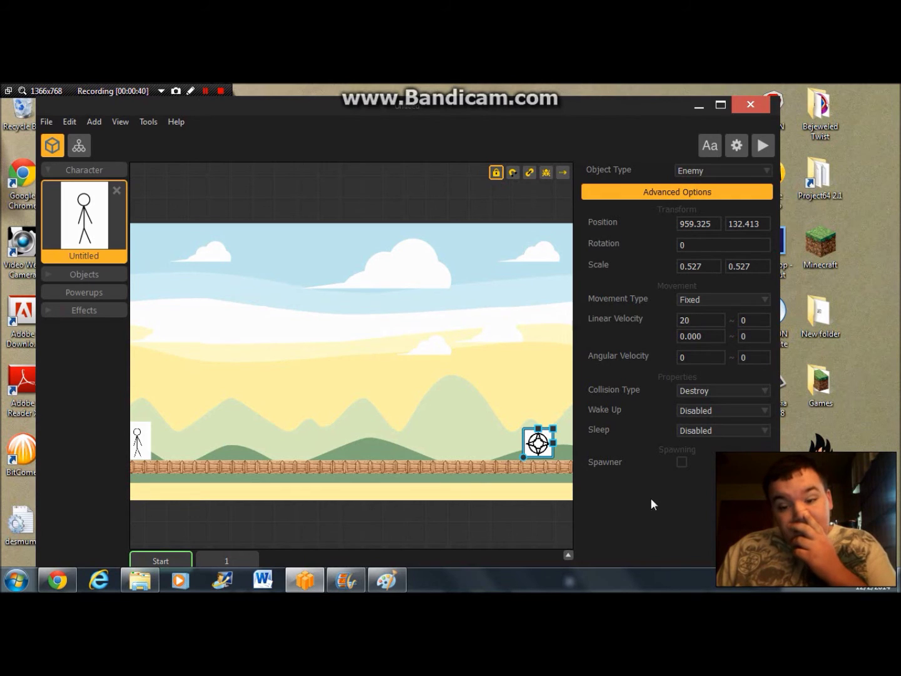
- Preview the game, restart it several times to watch the Spirit enemy's movement, and close the preview
{"action": "left_click", "coordinate": [762, 145]}
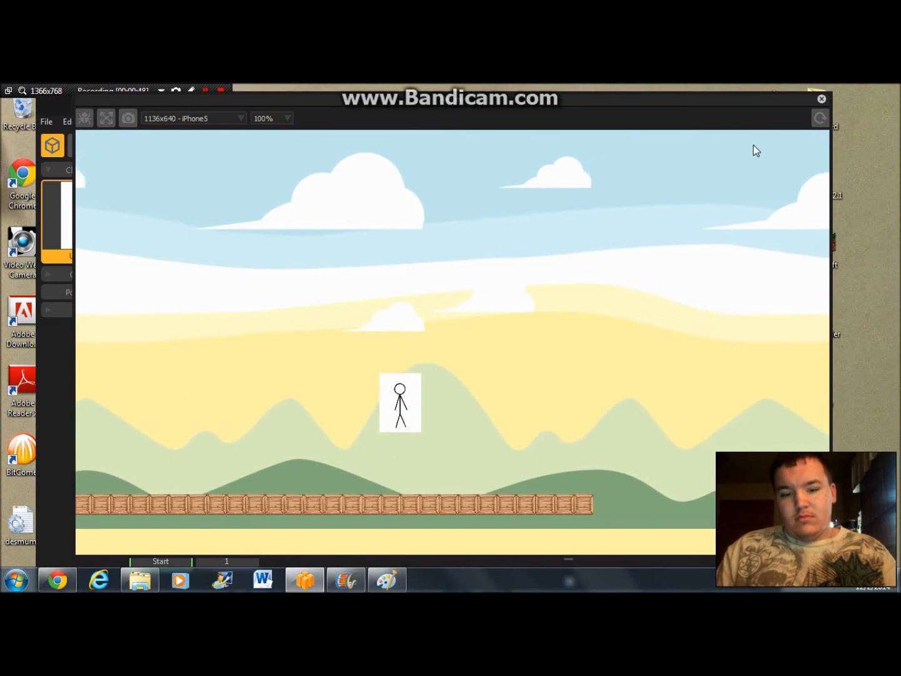
{"action": "left_click", "coordinate": [820, 118]}
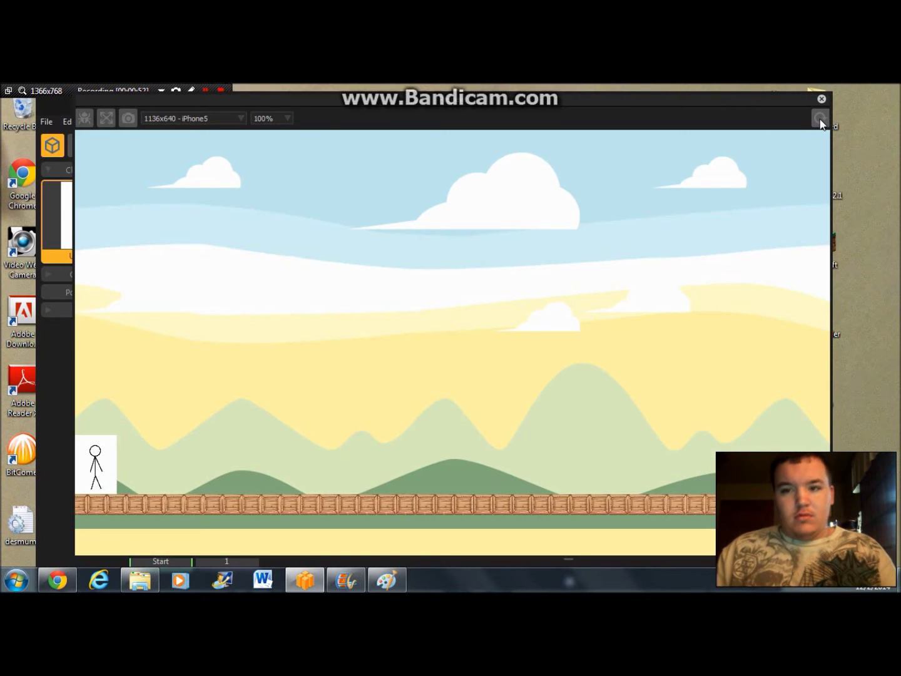
{"action": "left_click", "coordinate": [820, 119]}
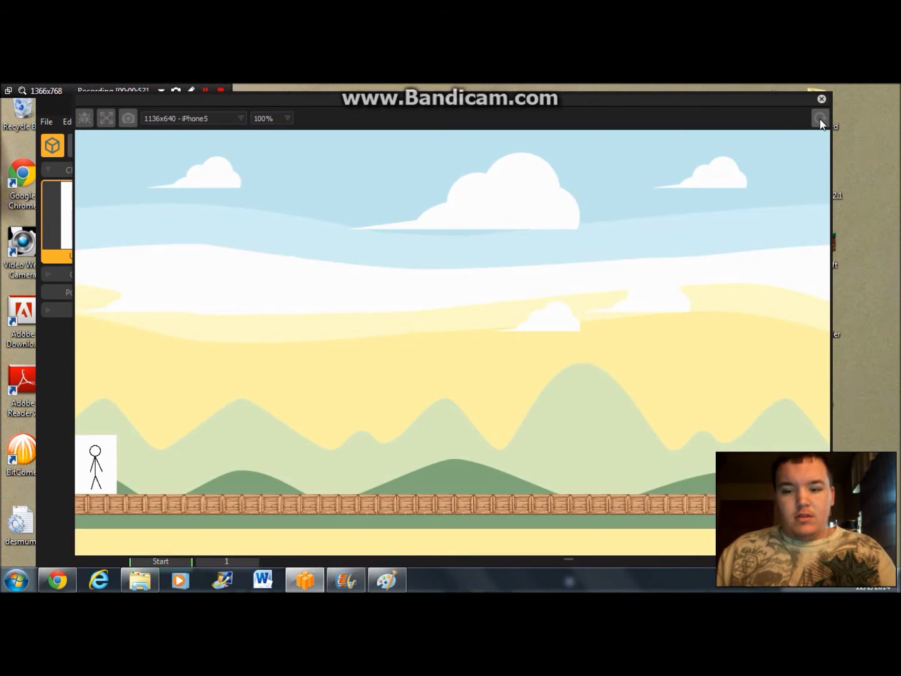
{"action": "left_click", "coordinate": [820, 117]}
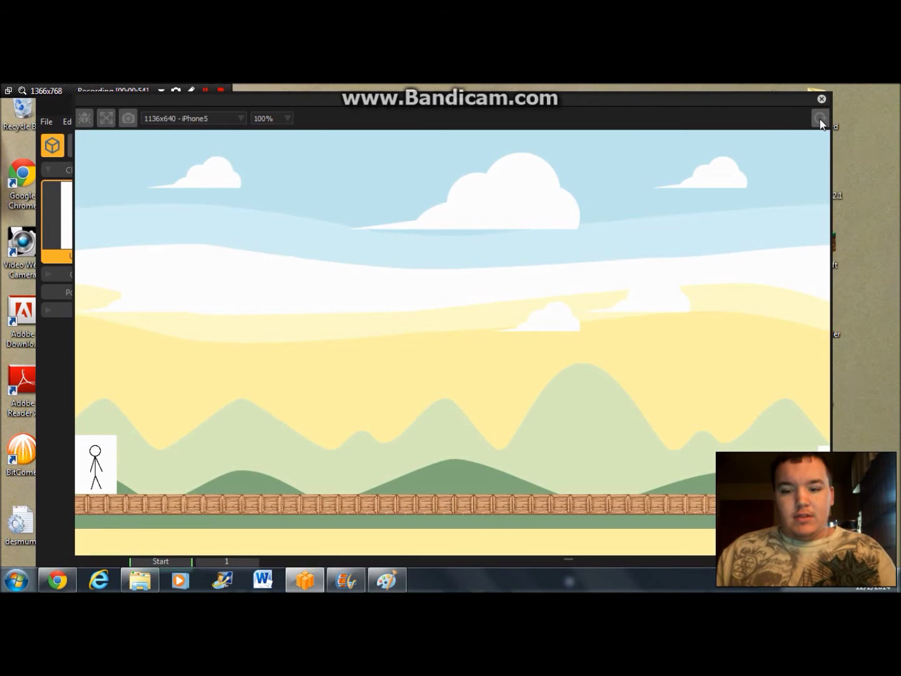
{"action": "left_click", "coordinate": [823, 100]}
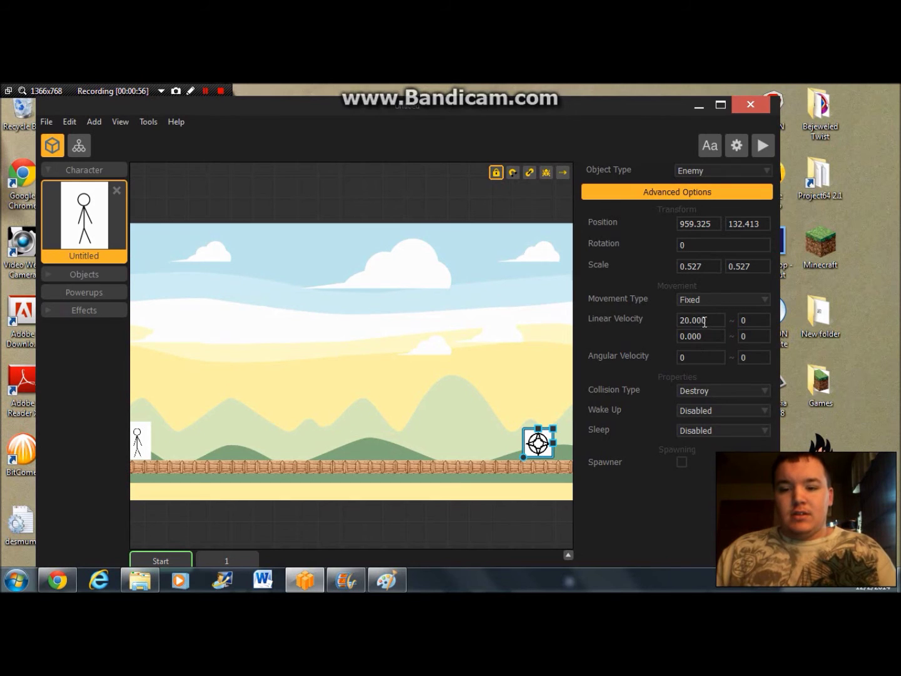
- Set the Spirit enemy's horizontal linear velocity to a base of 0 with a variation of 20
{"action": "left_click_drag", "start_coordinate": [707, 321], "coordinate": [606, 325]}
{"action": "type", "text": "0"}
{"action": "left_click", "coordinate": [752, 320]}
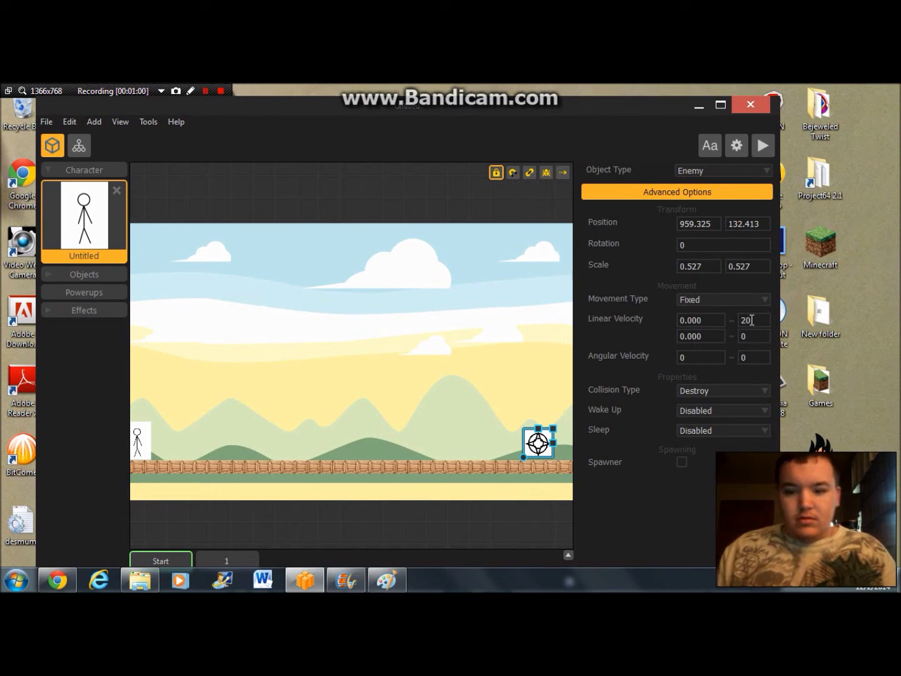
- Preview the game, restarting it several times and jumping the stick figure over the moving Spirit enemy, and close the preview
{"action": "left_click", "coordinate": [758, 146]}
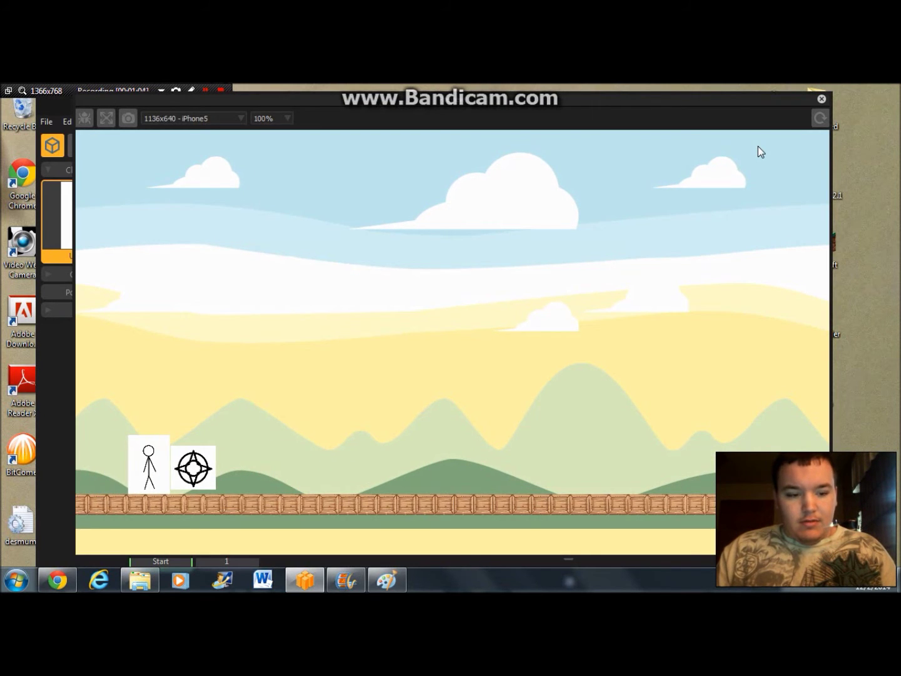
{"action": "left_click", "coordinate": [821, 117]}
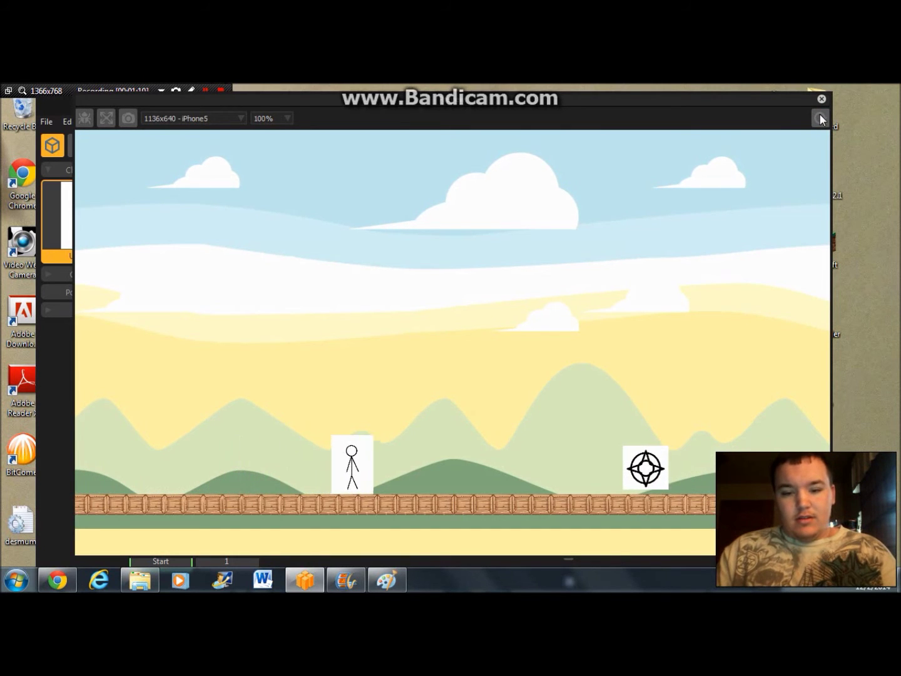
{"action": "key", "text": "Up"}
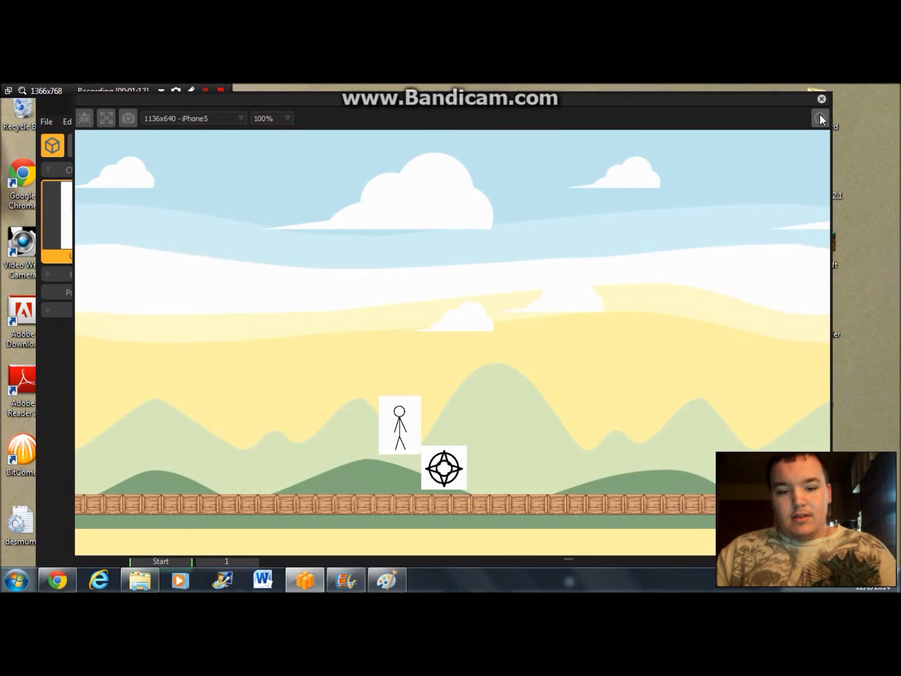
{"action": "left_click", "coordinate": [820, 119]}
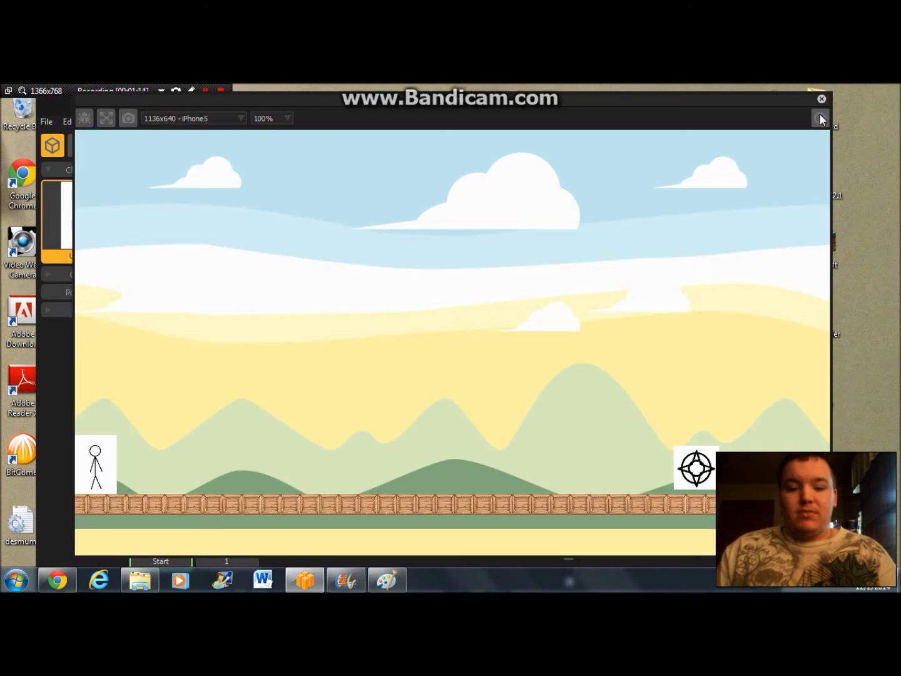
{"action": "key", "text": "Up"}
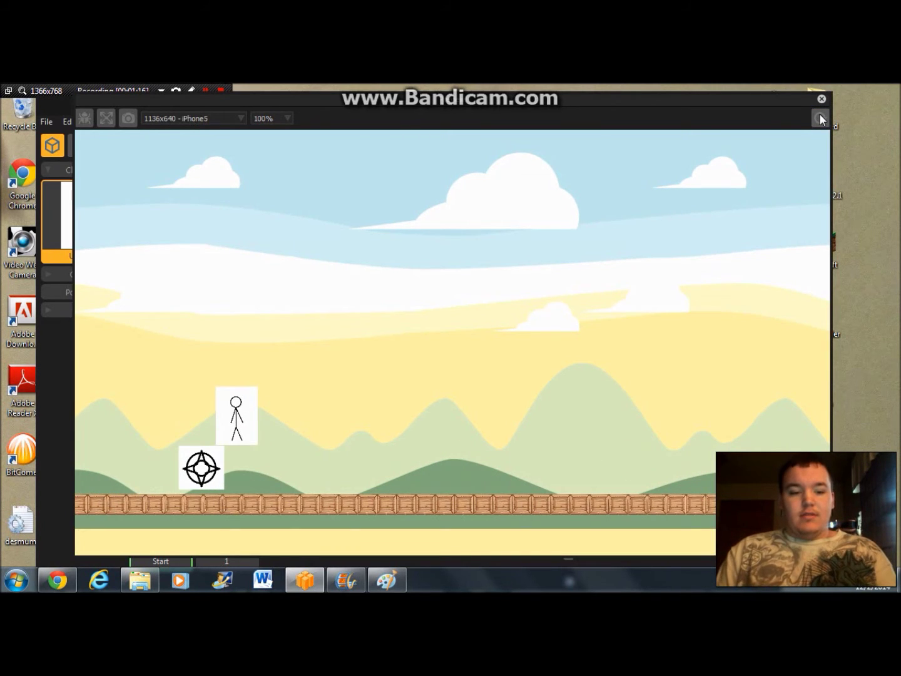
{"action": "left_click", "coordinate": [820, 120]}
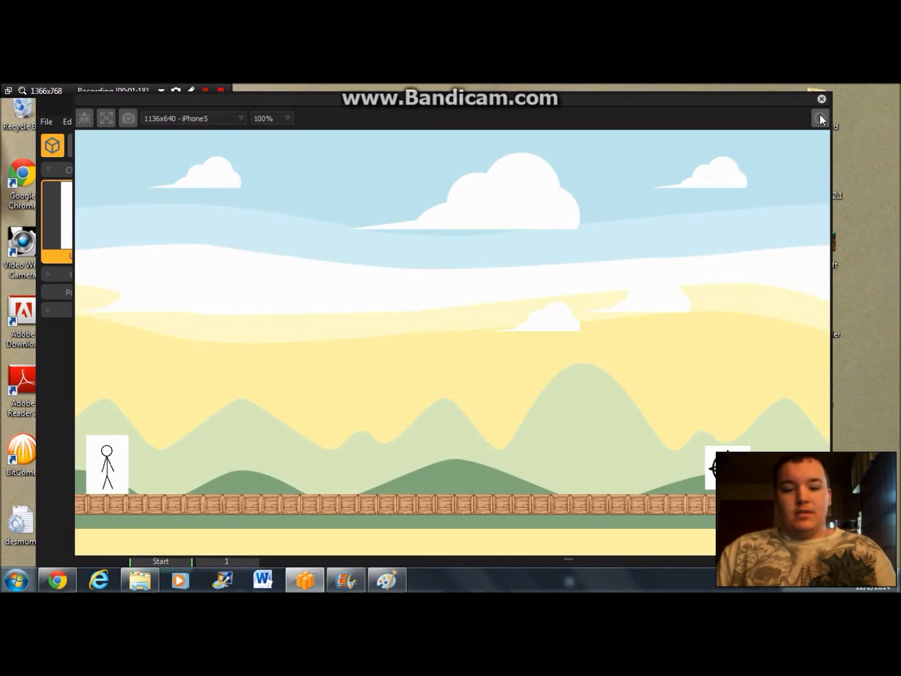
{"action": "left_click", "coordinate": [820, 119]}
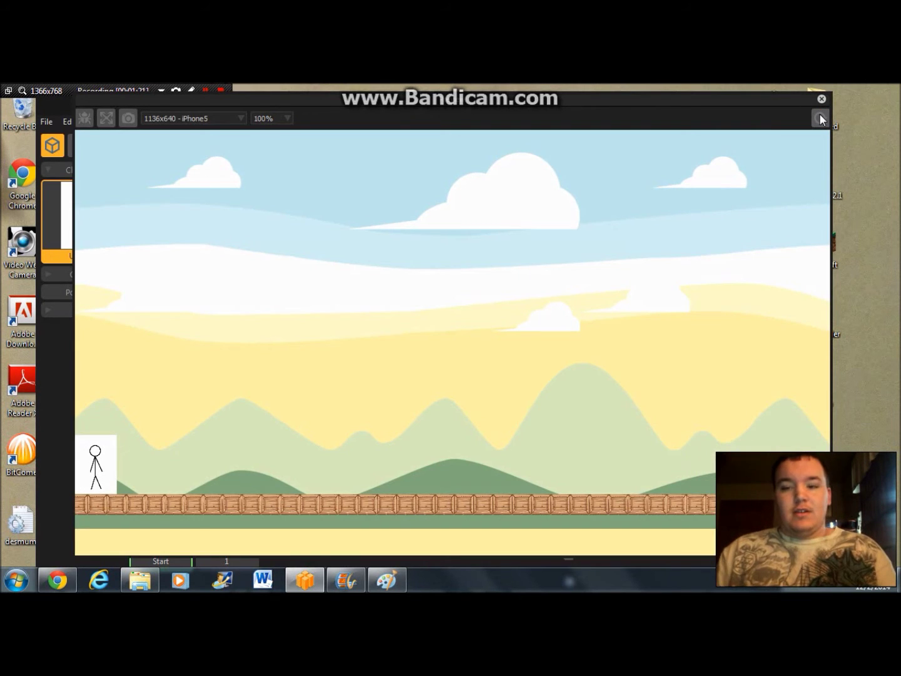
{"action": "left_click", "coordinate": [820, 119]}
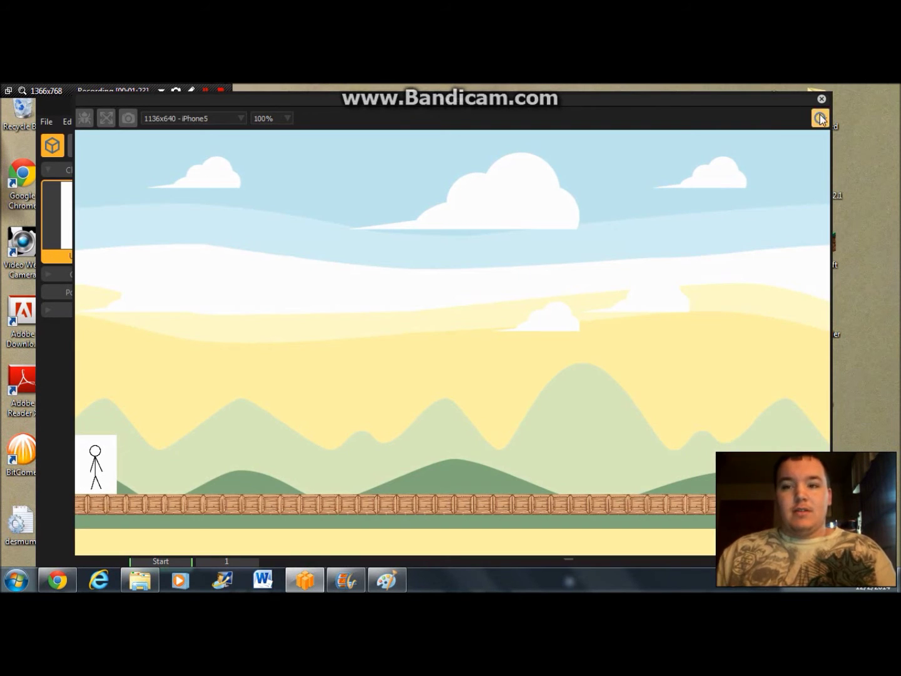
{"action": "key", "text": "Up"}
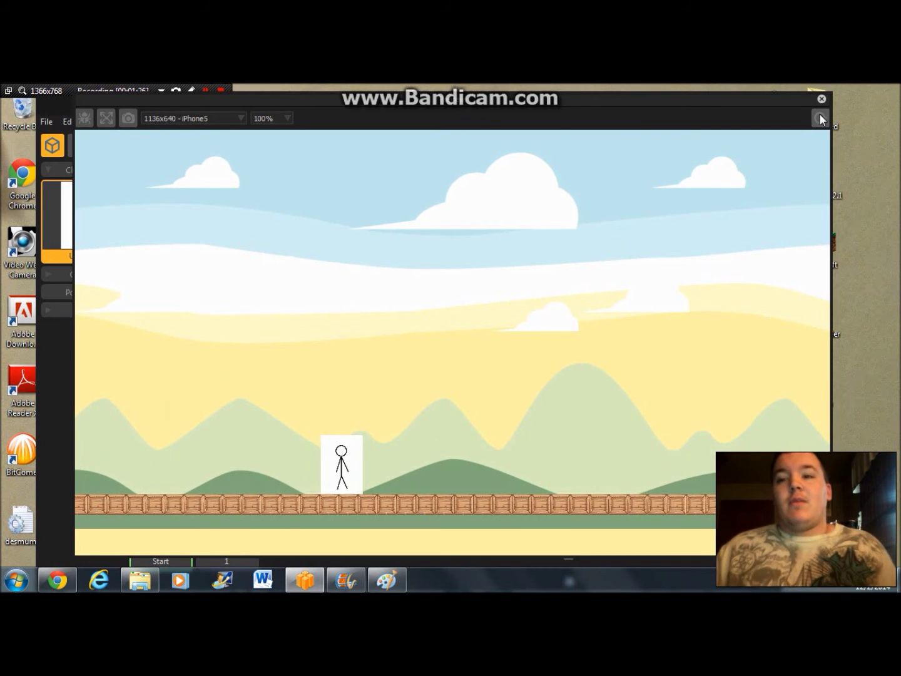
{"action": "left_click", "coordinate": [822, 98]}
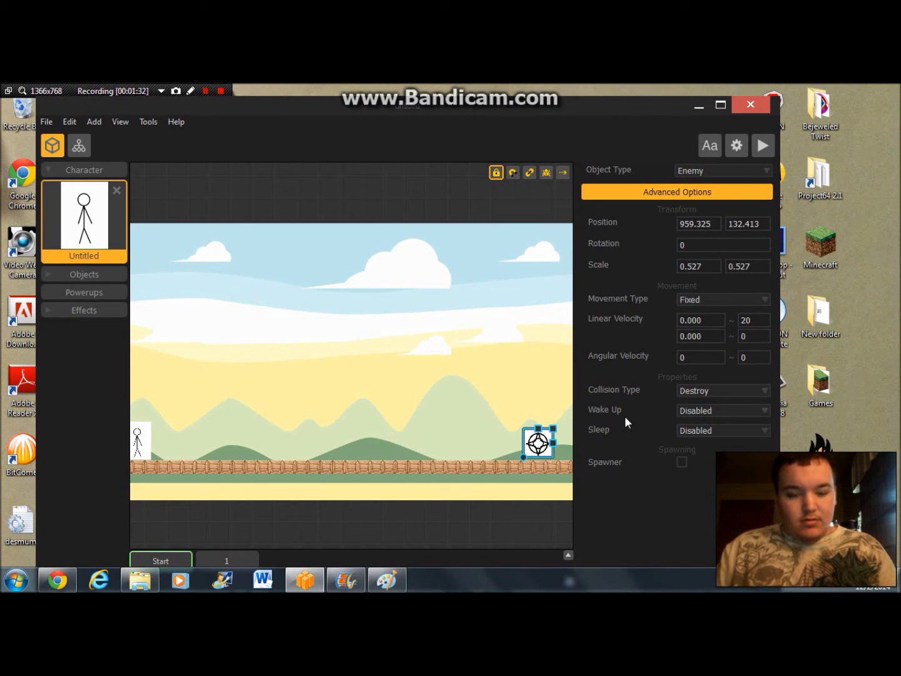
- Duplicate the Spirit enemy twice to its left and stack one copy on the neighbouring one at about 893.5, 198.5
{"action": "key", "text": "ctrl+d"}
{"action": "key", "text": "ctrl+d"}
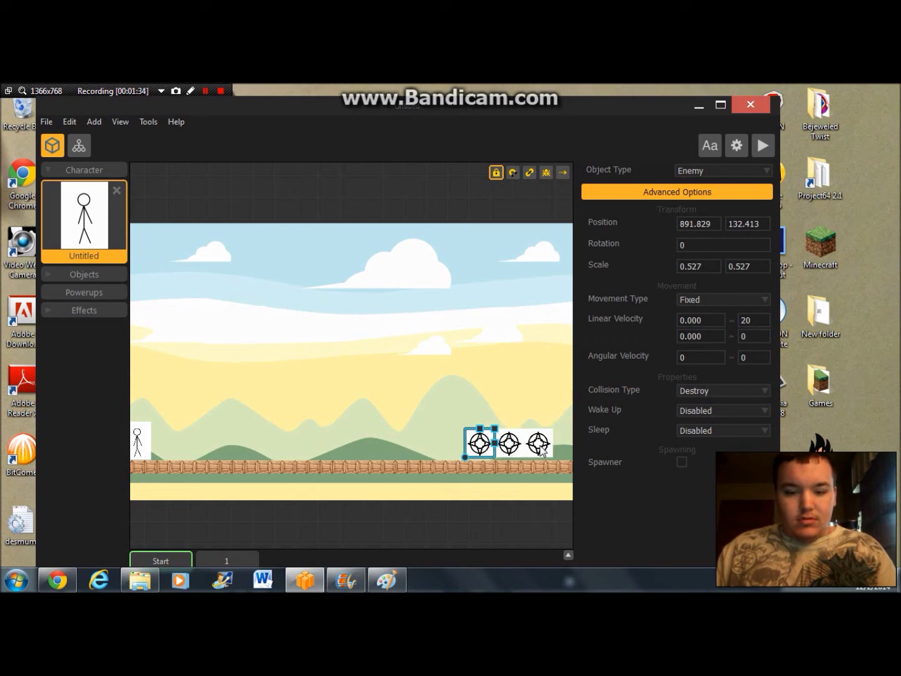
{"action": "left_click_drag", "start_coordinate": [476, 445], "coordinate": [502, 415]}
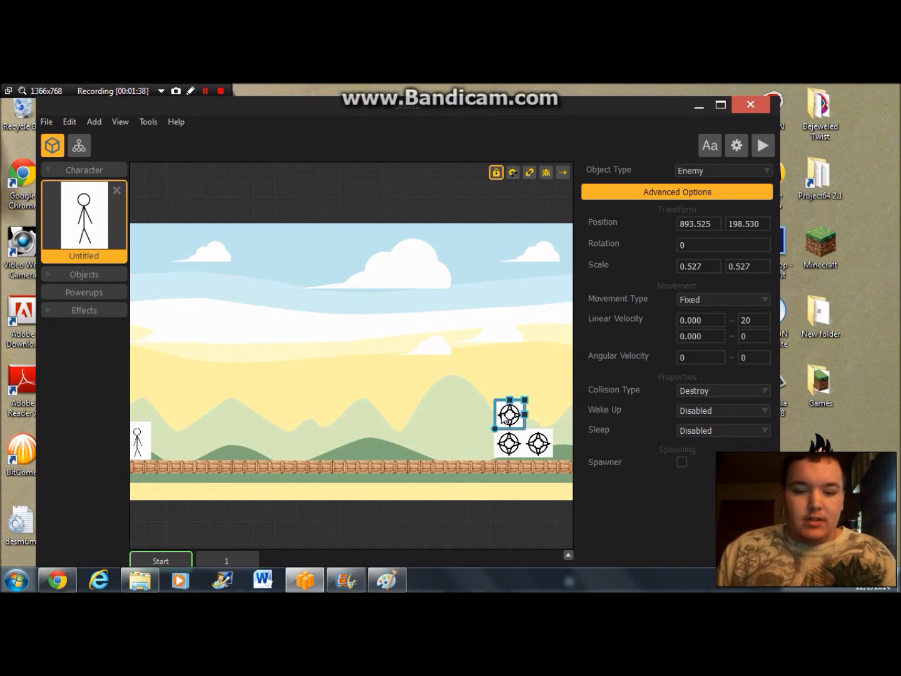
- Preview the game with the three stacked Spirit enemies, restart it once and close the preview
{"action": "left_click", "coordinate": [763, 147]}
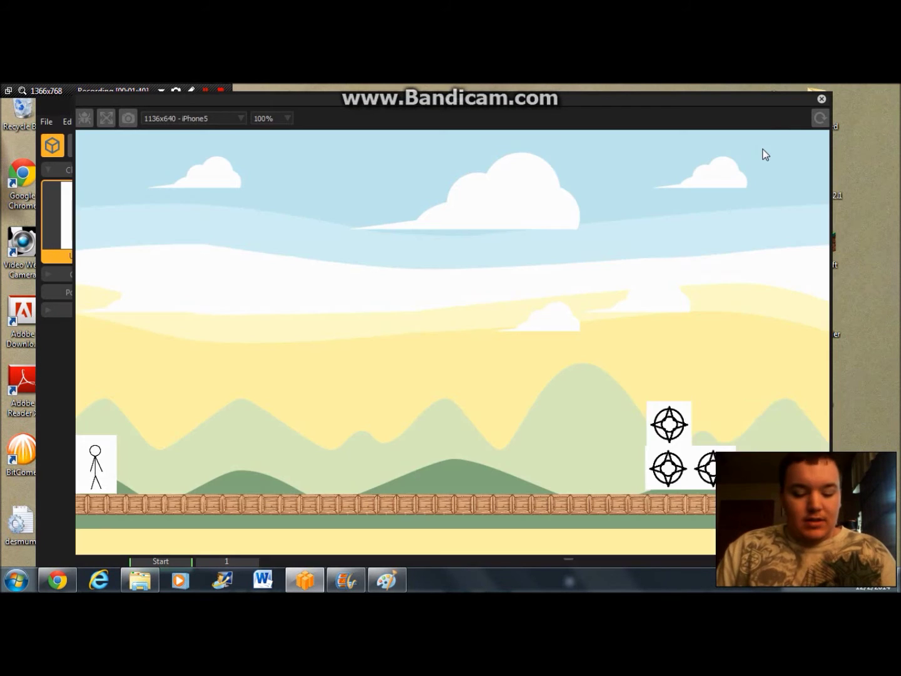
{"action": "left_click", "coordinate": [821, 119]}
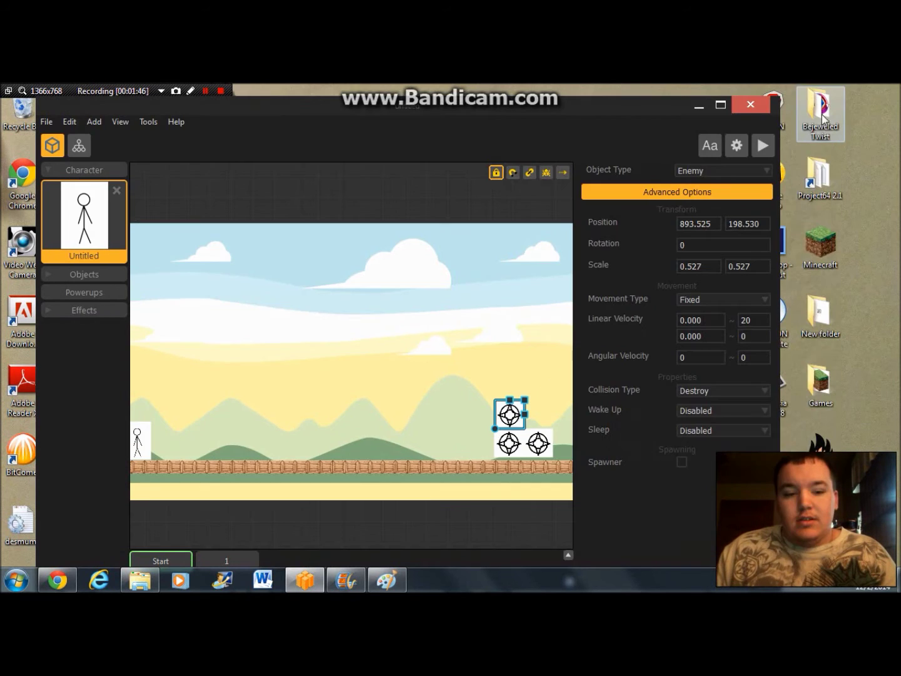
{"action": "left_click", "coordinate": [822, 99]}
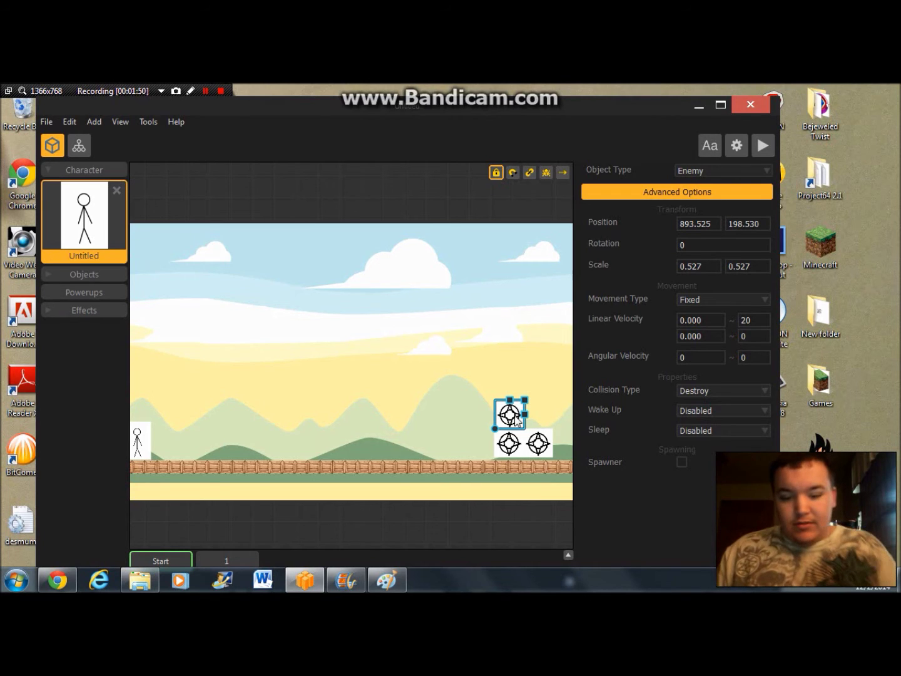
- Delete the stacked Spirit copy and move the remaining copy left along the platform to about 804, 134
{"action": "key", "text": "Delete"}
{"action": "left_click_drag", "start_coordinate": [513, 446], "coordinate": [477, 446]}
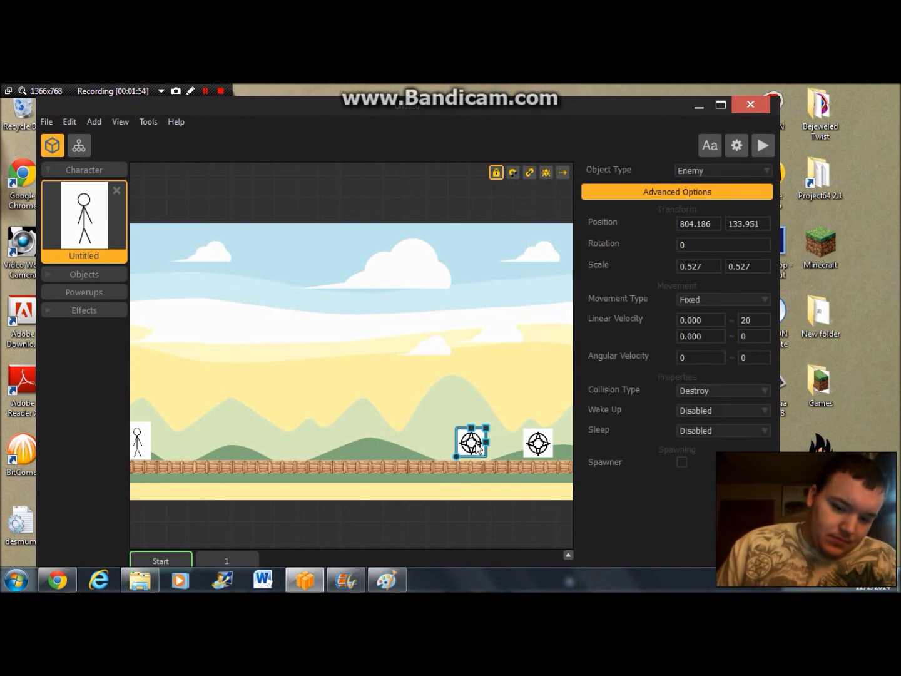
{"action": "left_click", "coordinate": [509, 386]}
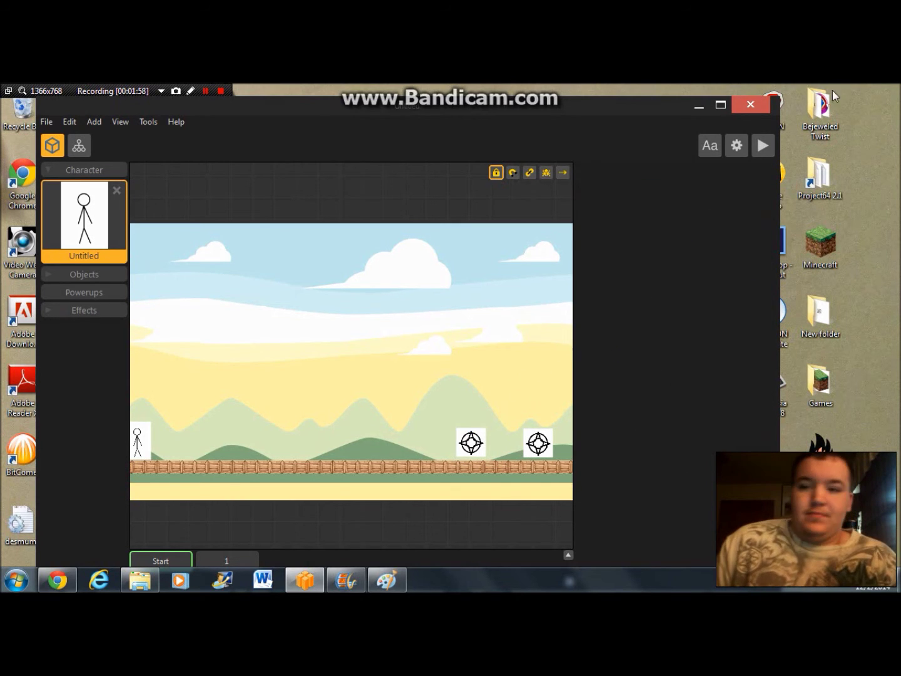
- Preview the game with the two spaced Spirit enemies, moving and jumping the stick figure, and close the preview
{"action": "left_click", "coordinate": [758, 146]}
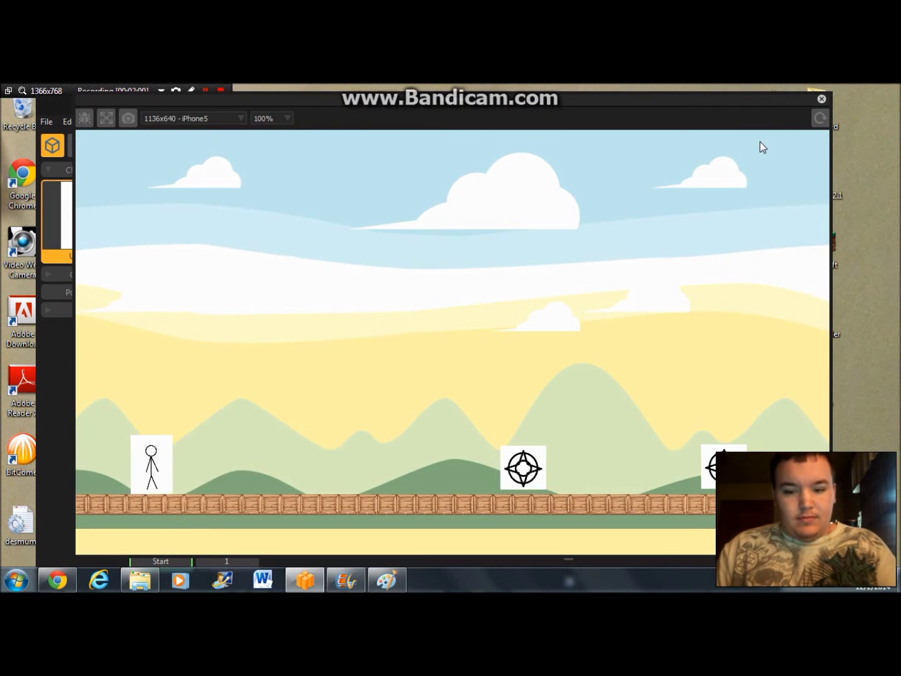
{"action": "key", "text": "Right"}
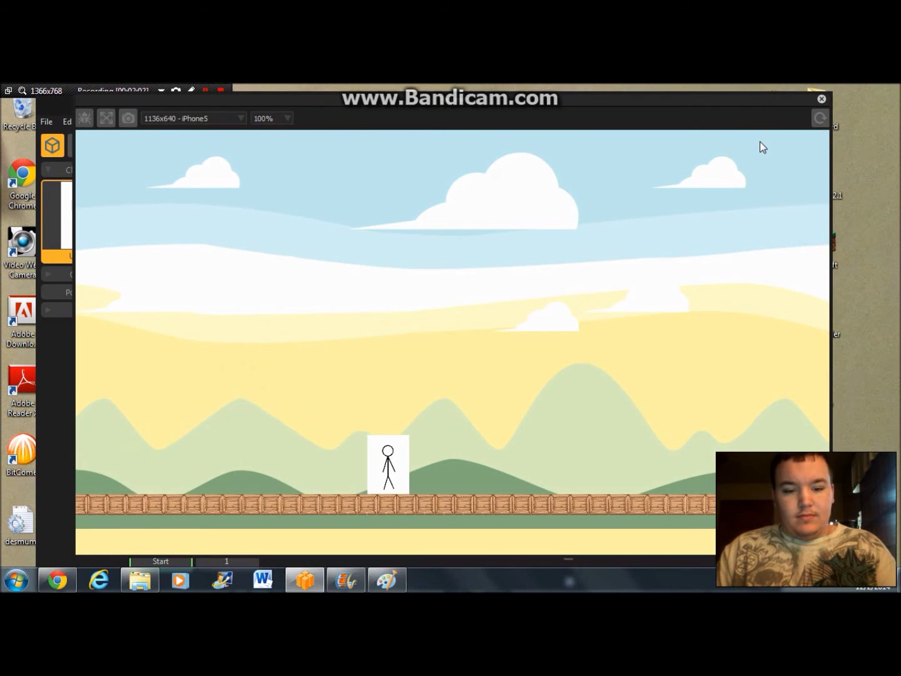
{"action": "key", "text": "Up"}
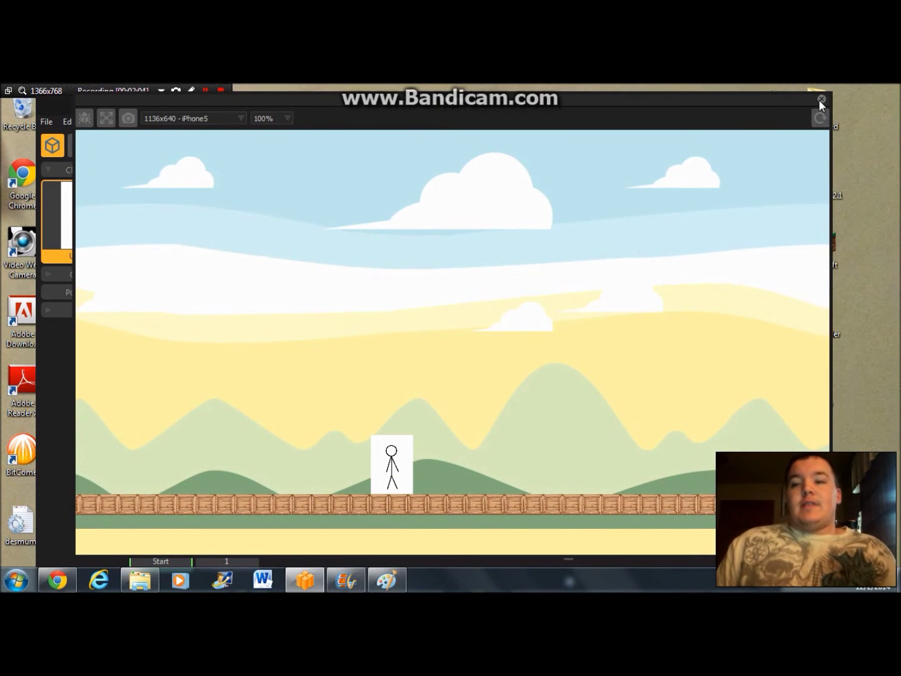
{"action": "left_click", "coordinate": [822, 98]}
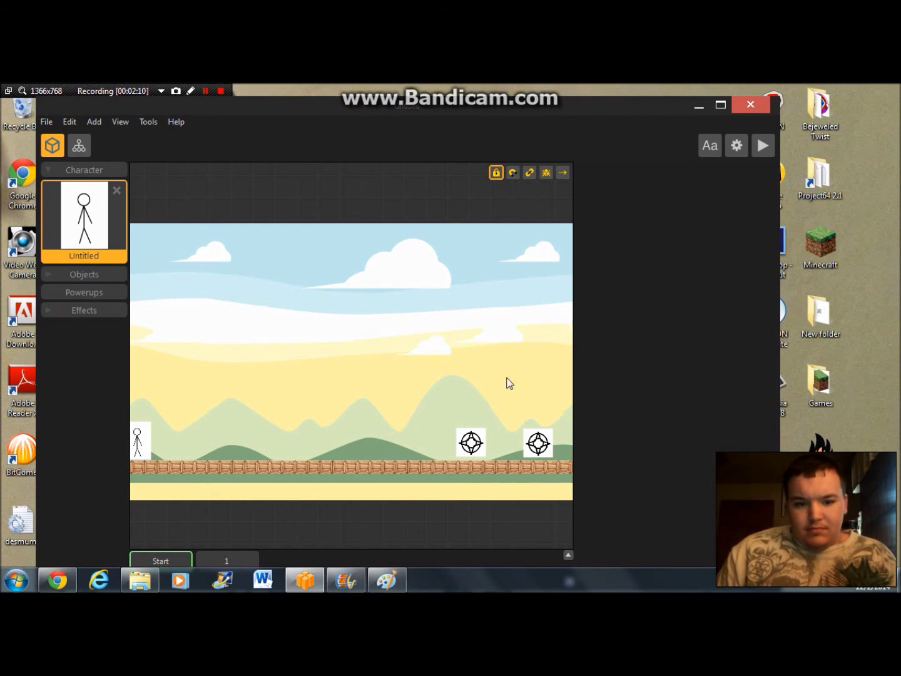
- Duplicate a ground box upward into a vertical column at x 498 and remove the surplus topmost box
{"action": "left_click", "coordinate": [336, 470]}
{"action": "key", "text": "Up"}
{"action": "key", "text": "Up"}
{"action": "key", "text": "Up"}
{"action": "key", "text": "Up"}
{"action": "key", "text": "Up"}
{"action": "key", "text": "Up"}
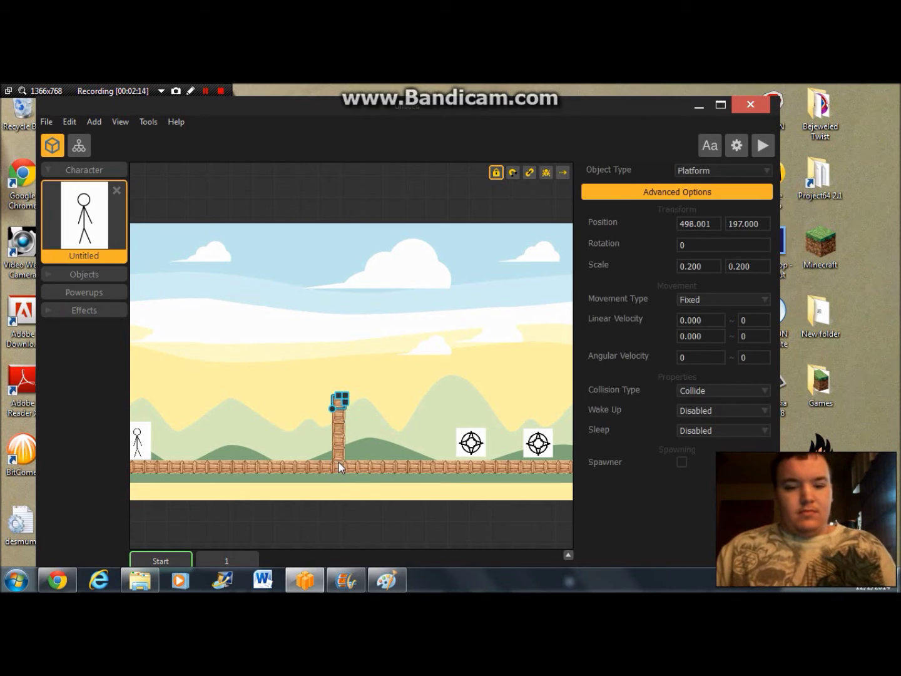
{"action": "left_click", "coordinate": [440, 413]}
{"action": "left_click_drag", "start_coordinate": [337, 404], "coordinate": [337, 413]}
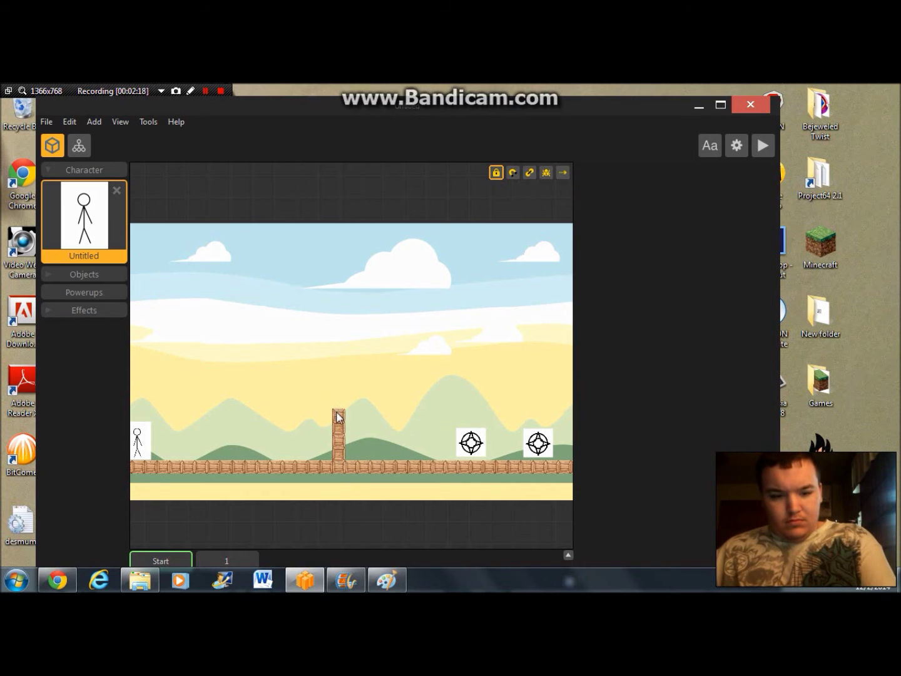
- Duplicate the column's top box sideways, five boxes to the left and six to the right, to form a raised platform
{"action": "key", "text": "Left"}
{"action": "key", "text": "Left"}
{"action": "key", "text": "Left"}
{"action": "key", "text": "Left"}
{"action": "key", "text": "Left"}
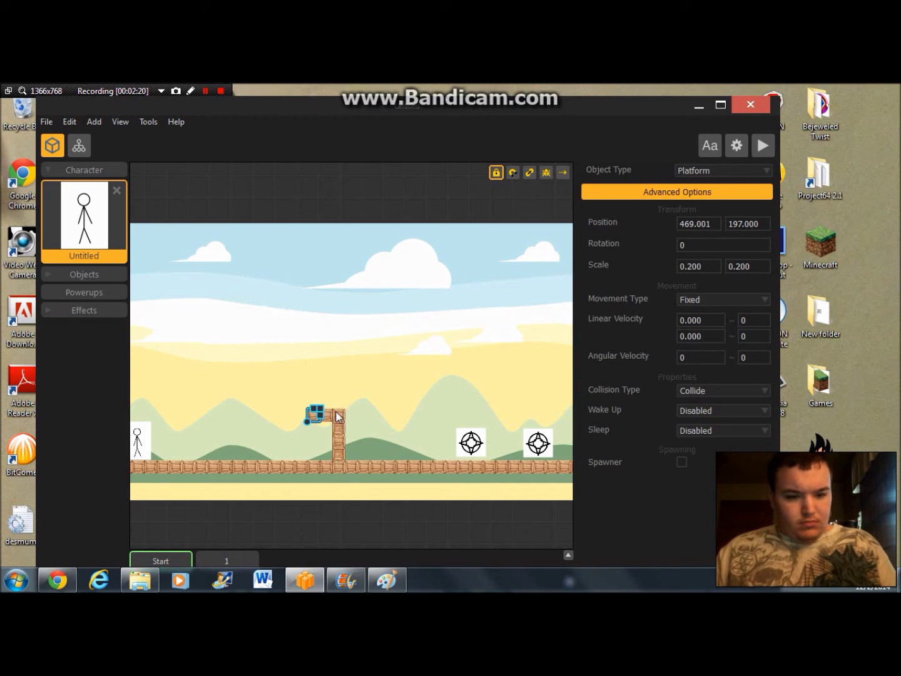
{"action": "key", "text": "Right"}
{"action": "key", "text": "Right"}
{"action": "key", "text": "Right"}
{"action": "key", "text": "Right"}
{"action": "key", "text": "Right"}
{"action": "key", "text": "Right"}
{"action": "key", "text": "Right"}
{"action": "key", "text": "Right"}
{"action": "key", "text": "Right"}
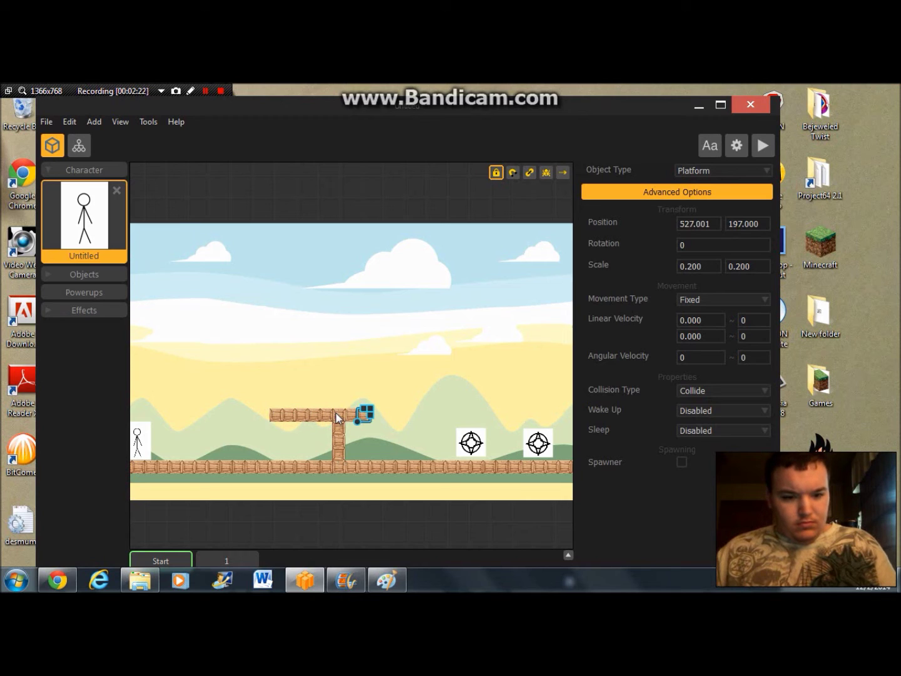
- Delete the supporting column boxes between the raised platform and the ground
{"action": "left_click", "coordinate": [339, 429]}
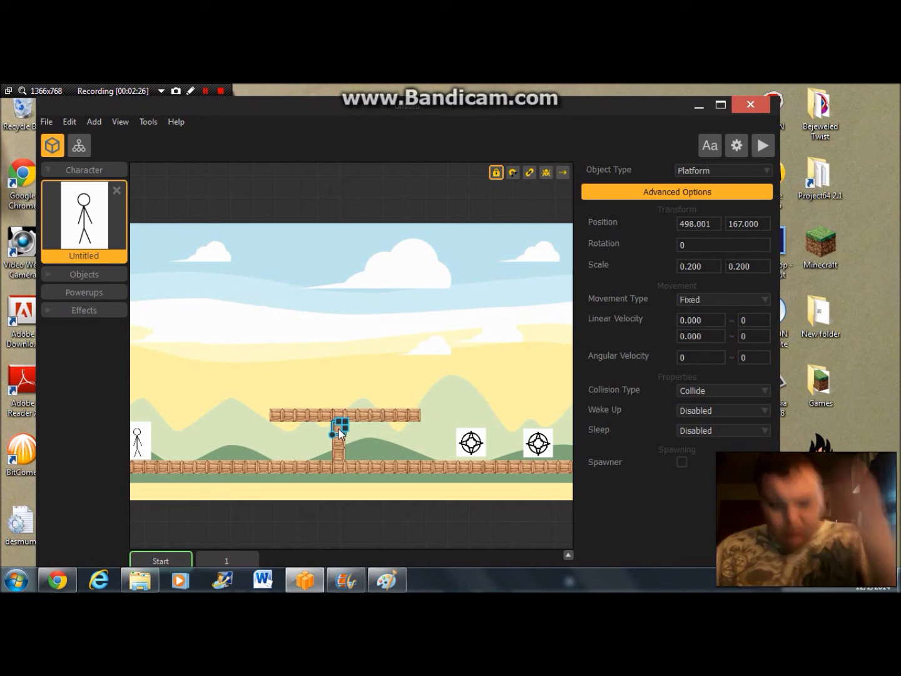
{"action": "key", "text": "Delete"}
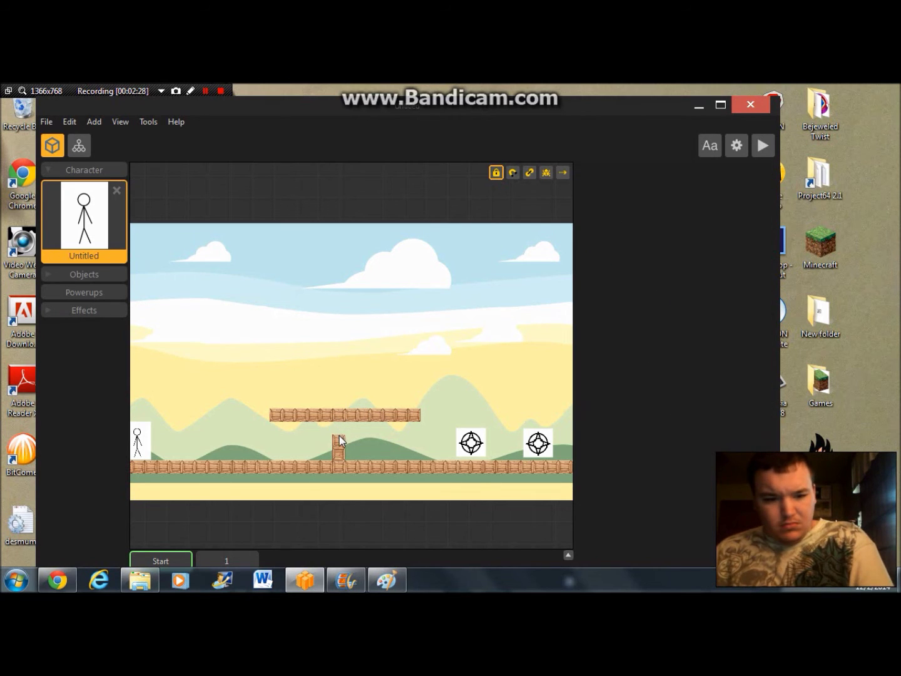
{"action": "left_click", "coordinate": [339, 454]}
{"action": "key", "text": "Delete"}
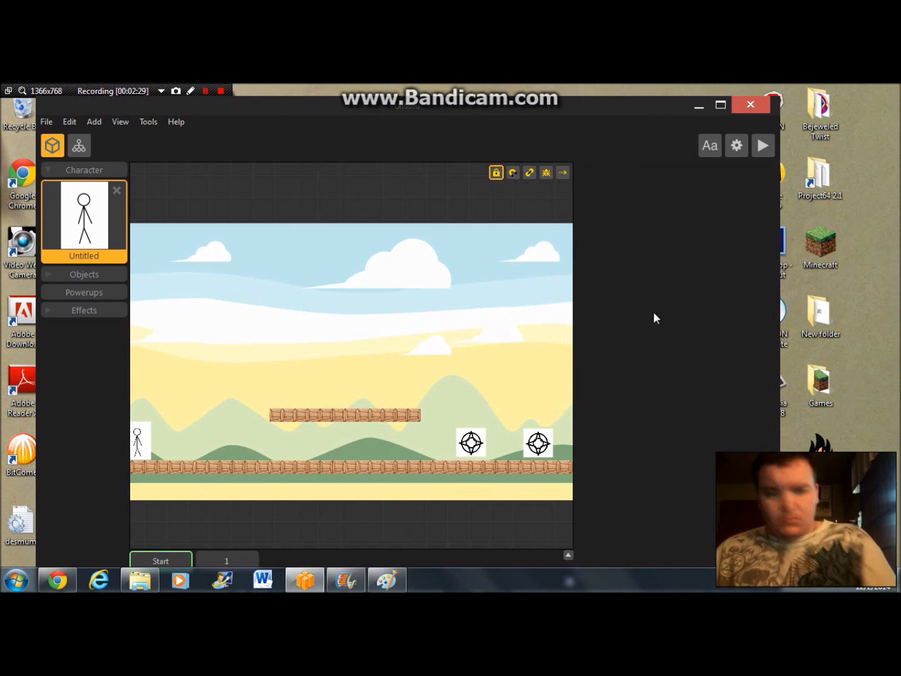
- Preview the game, trying to jump the stick figure over the enemies and onto the raised platform, restart once and close the preview
{"action": "left_click", "coordinate": [761, 144]}
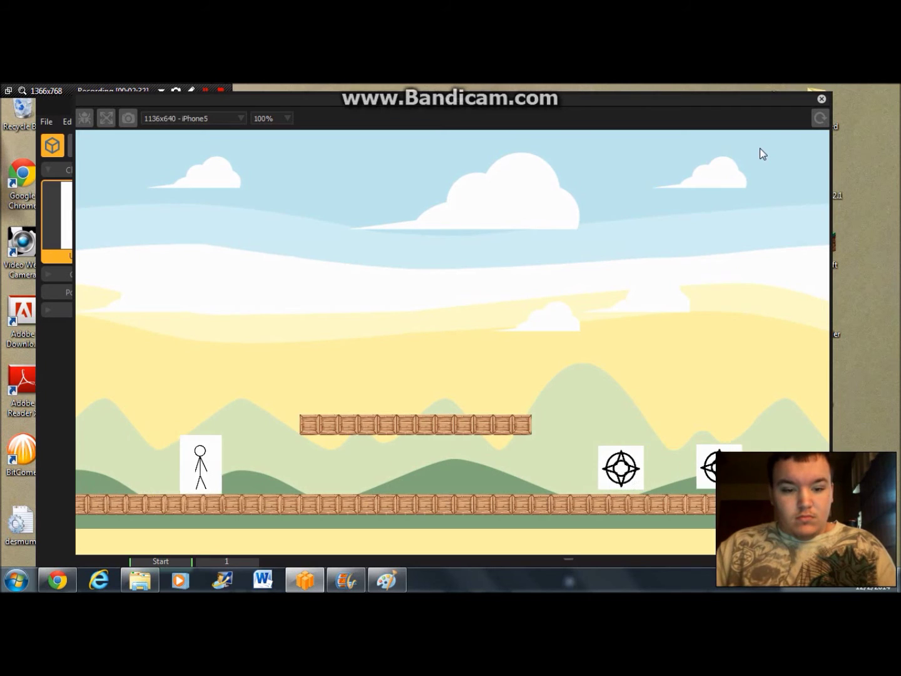
{"action": "key", "text": "Right"}
{"action": "key", "text": "Up"}
{"action": "key", "text": "Left"}
{"action": "key", "text": "Right"}
{"action": "key", "text": "Up"}
{"action": "key", "text": "Left"}
{"action": "key", "text": "Up"}
{"action": "key", "text": "Right"}
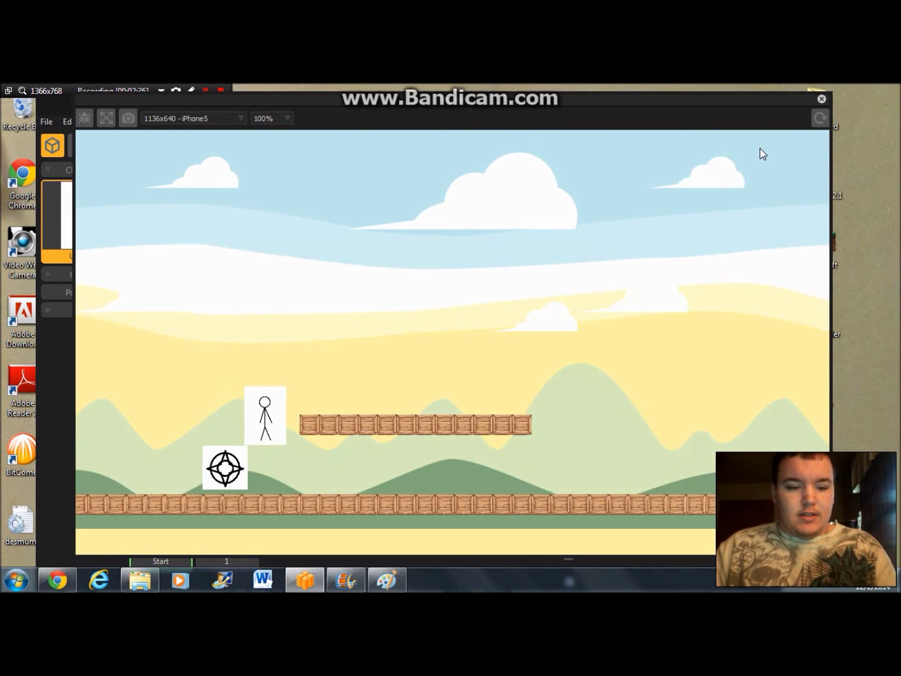
{"action": "left_click", "coordinate": [820, 117]}
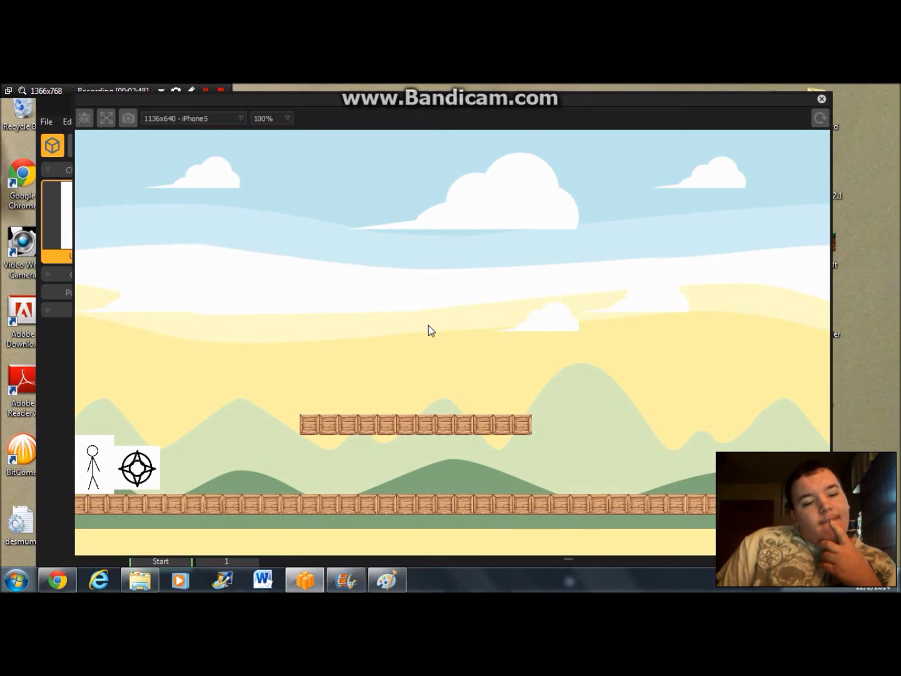
{"action": "left_click", "coordinate": [822, 98]}
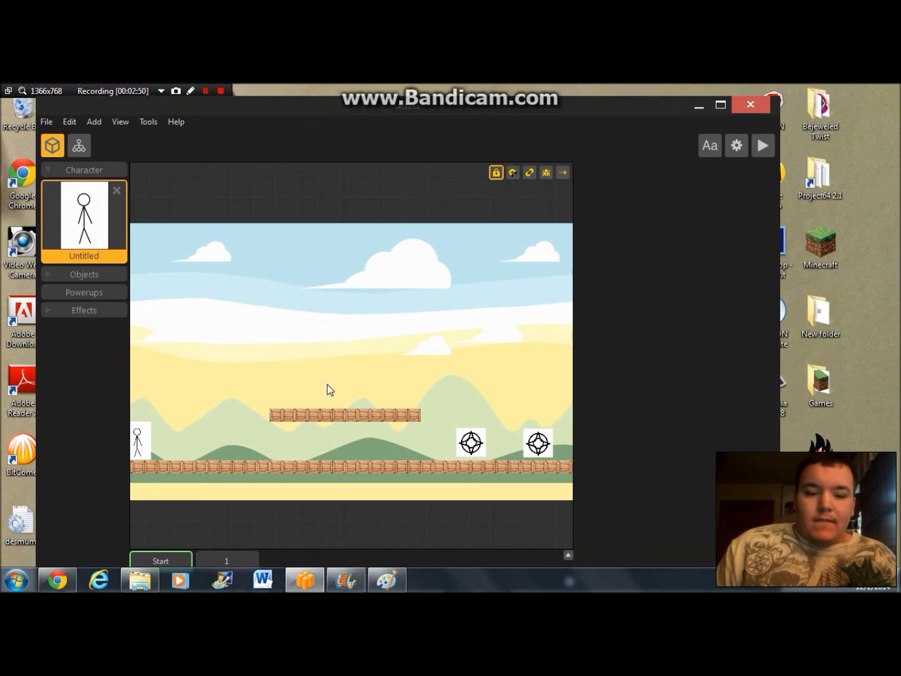
- Add a single platform box as a step diagonally below the raised platform's left end, at height 167
{"action": "left_click", "coordinate": [281, 420]}
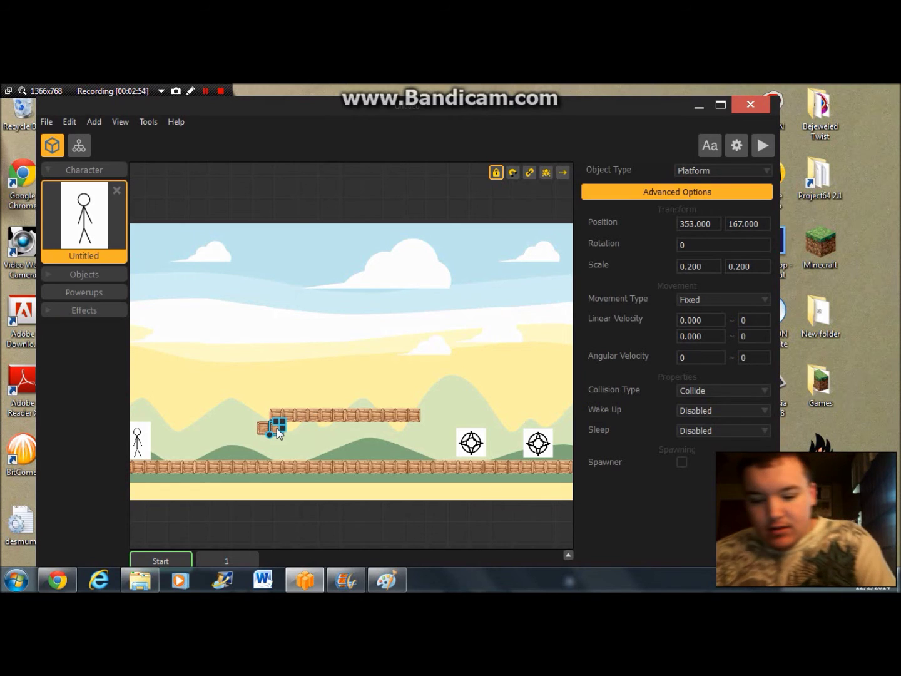
{"action": "left_click", "coordinate": [330, 405]}
- Preview the game and jump the stick figure from the new step box onto the raised platform
{"action": "left_click", "coordinate": [769, 146]}
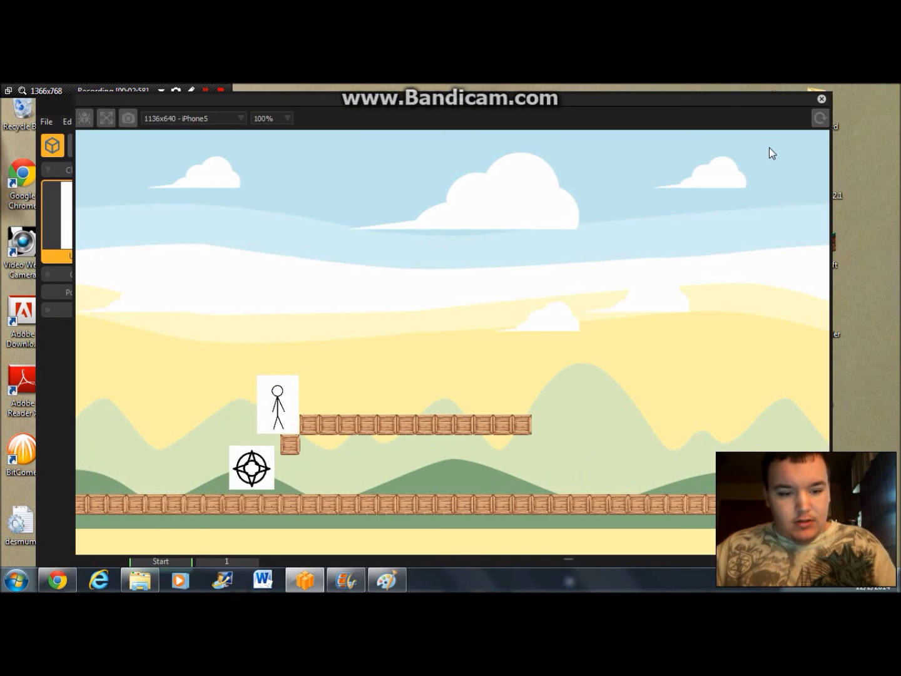
{"action": "key", "text": "Up"}
{"action": "key", "text": "Right"}
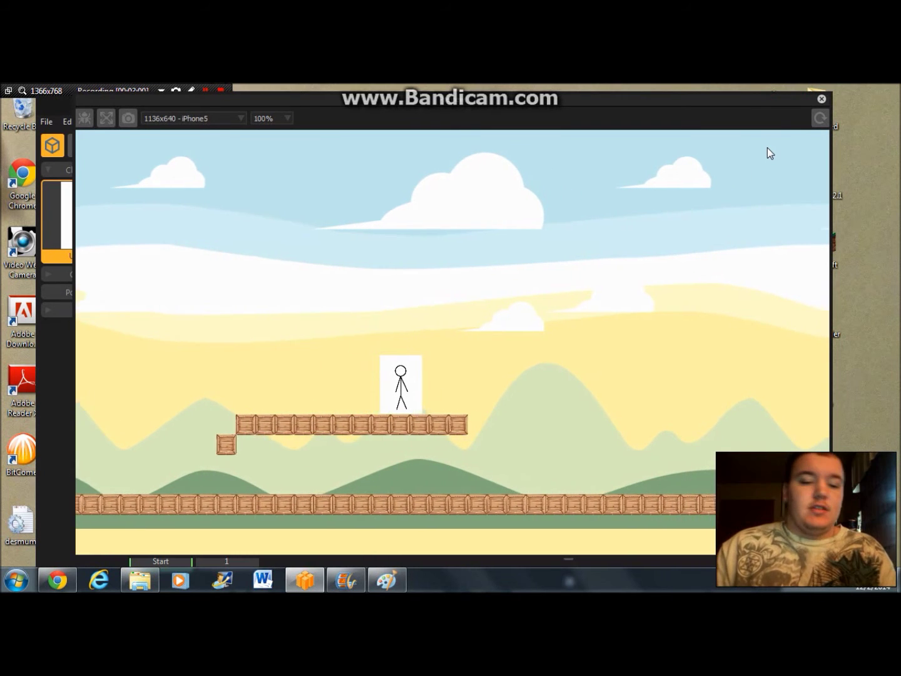
- Move the stick figure off the raised platform and past the ground's right end in the preview, jumping along the way, and close the preview
{"action": "key", "text": "Right"}
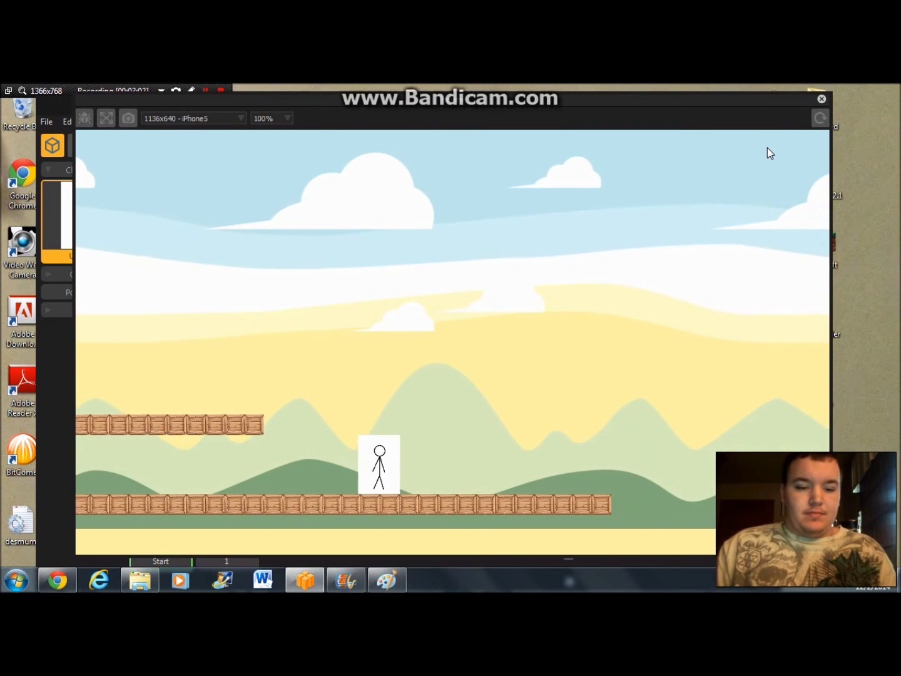
{"action": "key", "text": "Left"}
{"action": "key", "text": "Right"}
{"action": "key", "text": "Up"}
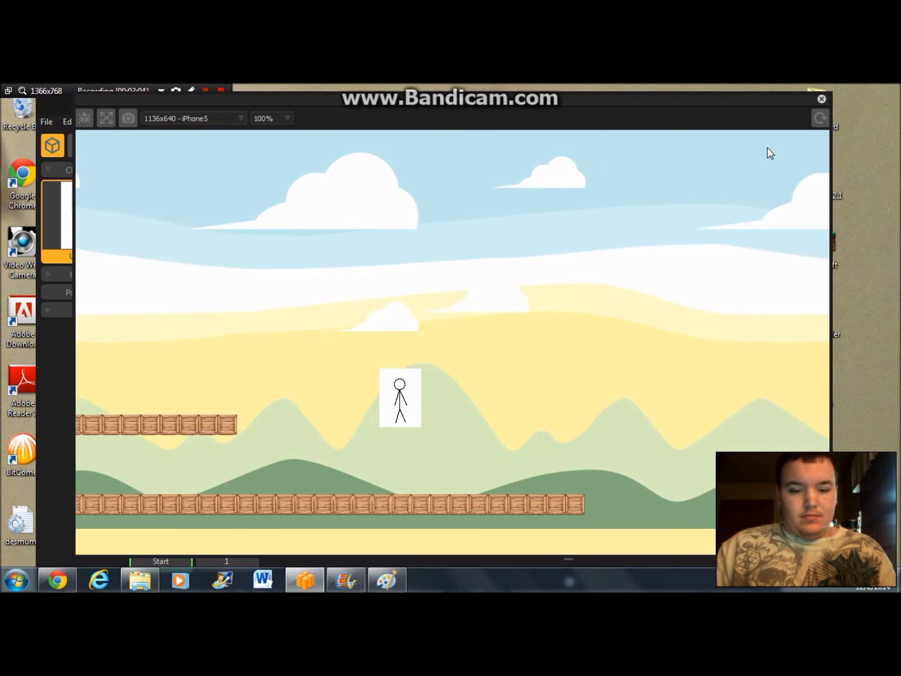
{"action": "key", "text": "Right"}
{"action": "key", "text": "Up"}
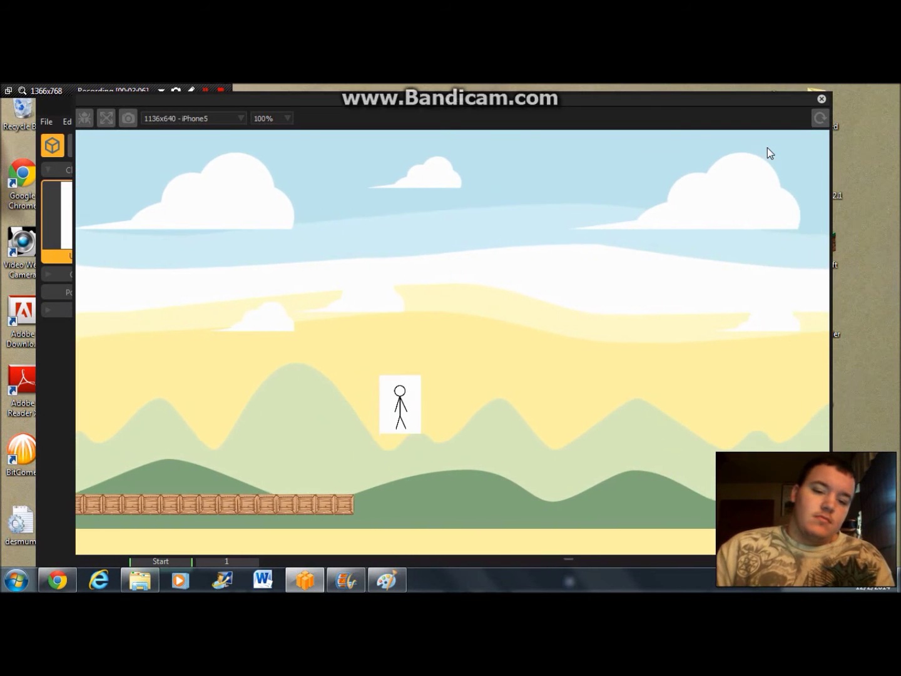
{"action": "key", "text": "Right"}
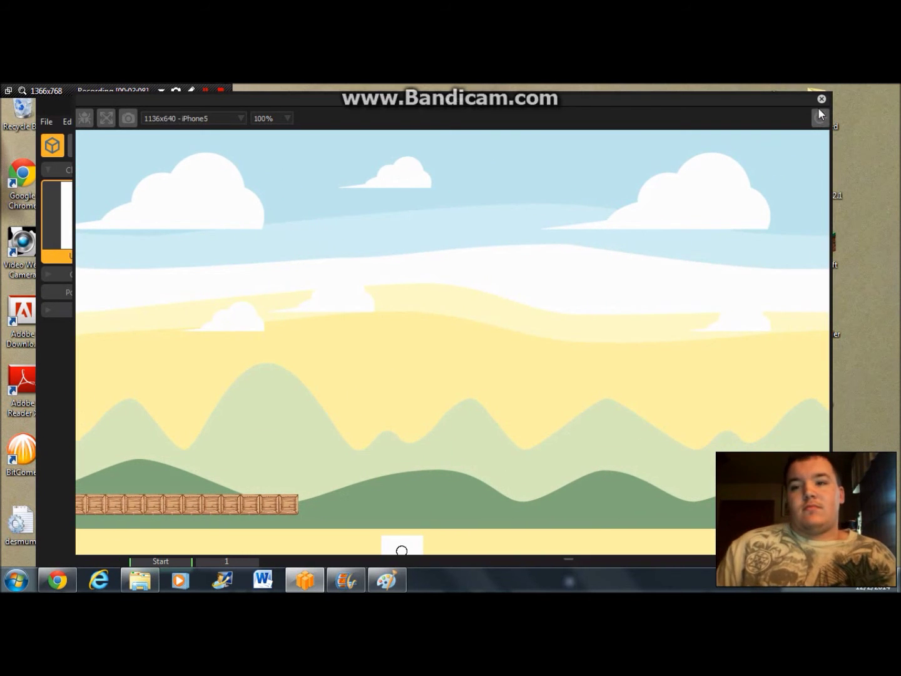
{"action": "left_click", "coordinate": [822, 99]}
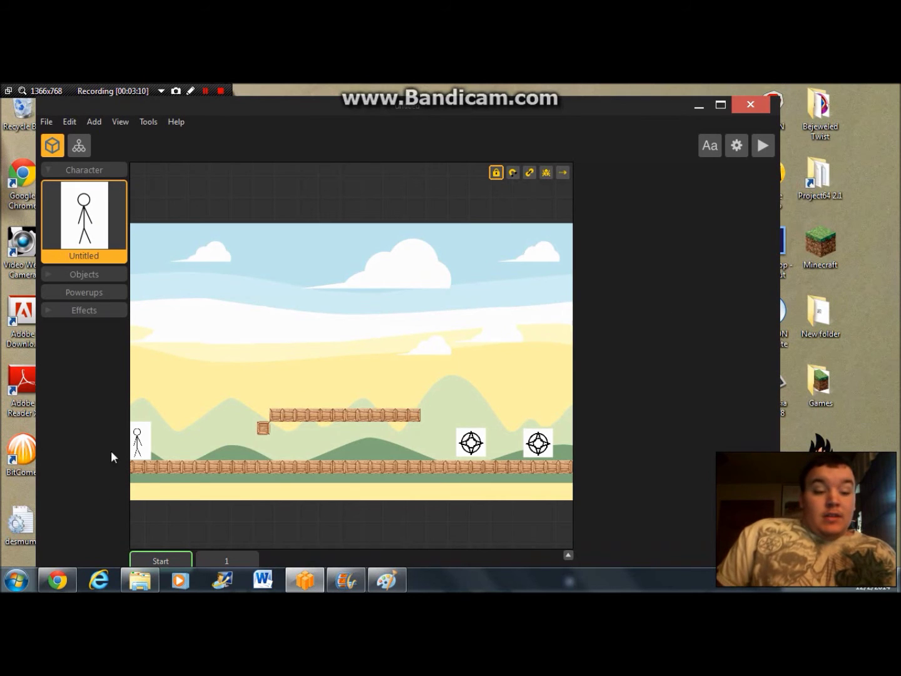
- Align the scenes, accepting the change to all start and end values of the level sections
{"action": "left_click", "coordinate": [70, 125]}
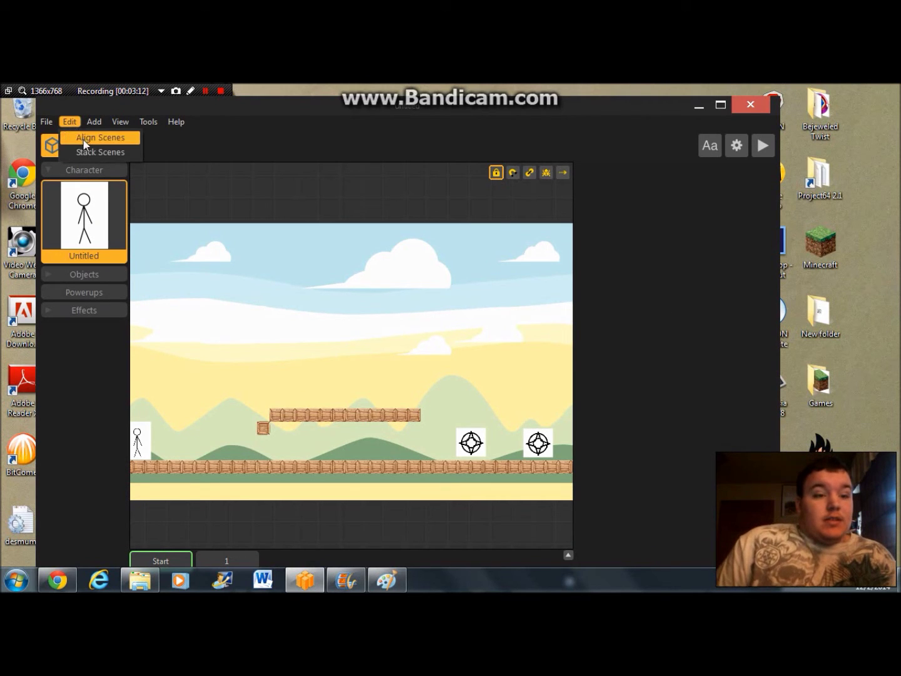
{"action": "left_click", "coordinate": [87, 135]}
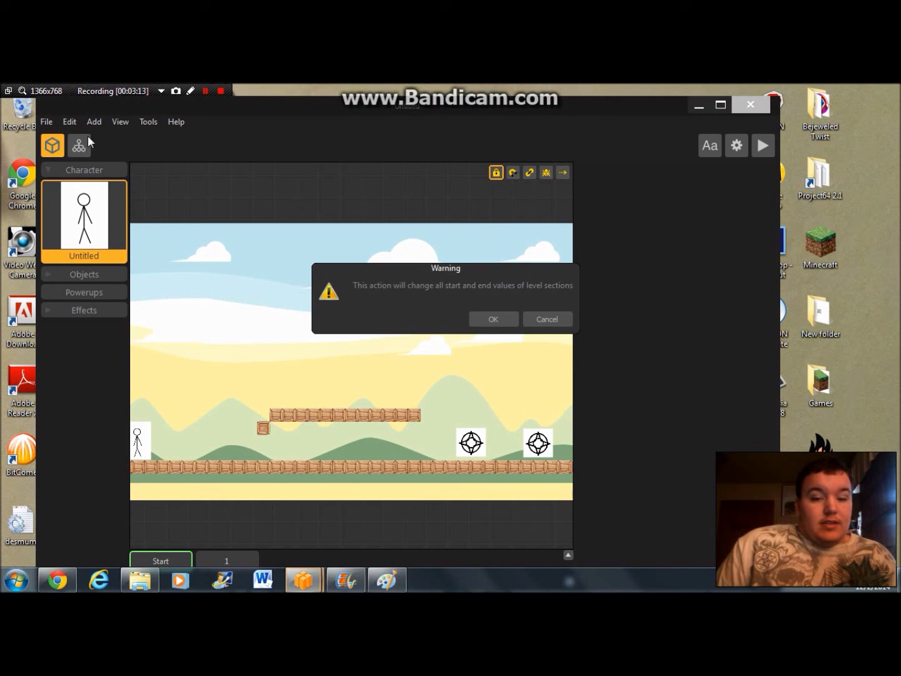
{"action": "left_click", "coordinate": [494, 319]}
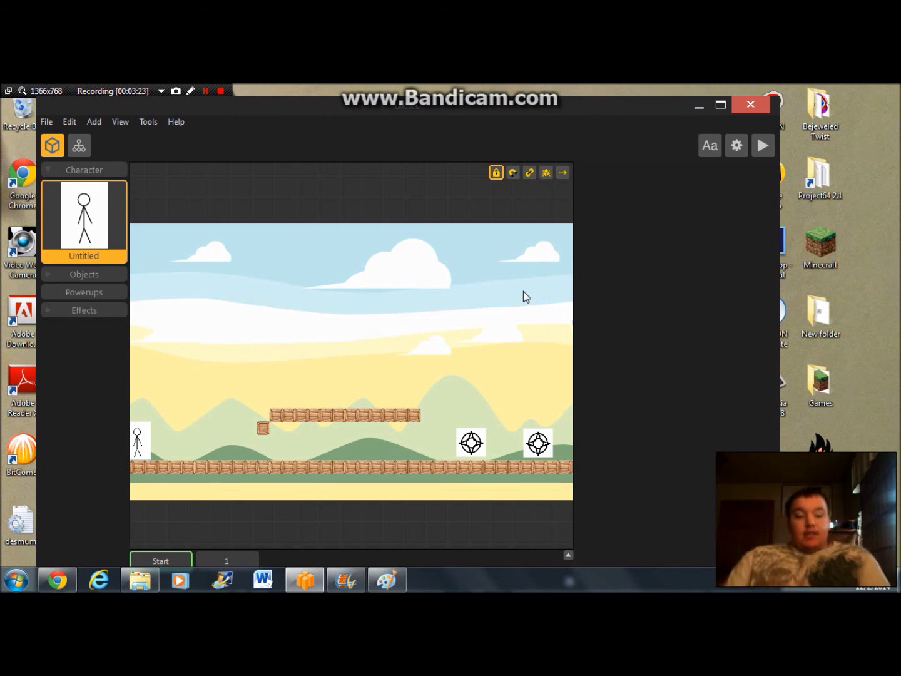
- Insert empty level sections after section 1 until the level reaches section 9
{"action": "left_click", "coordinate": [243, 554]}
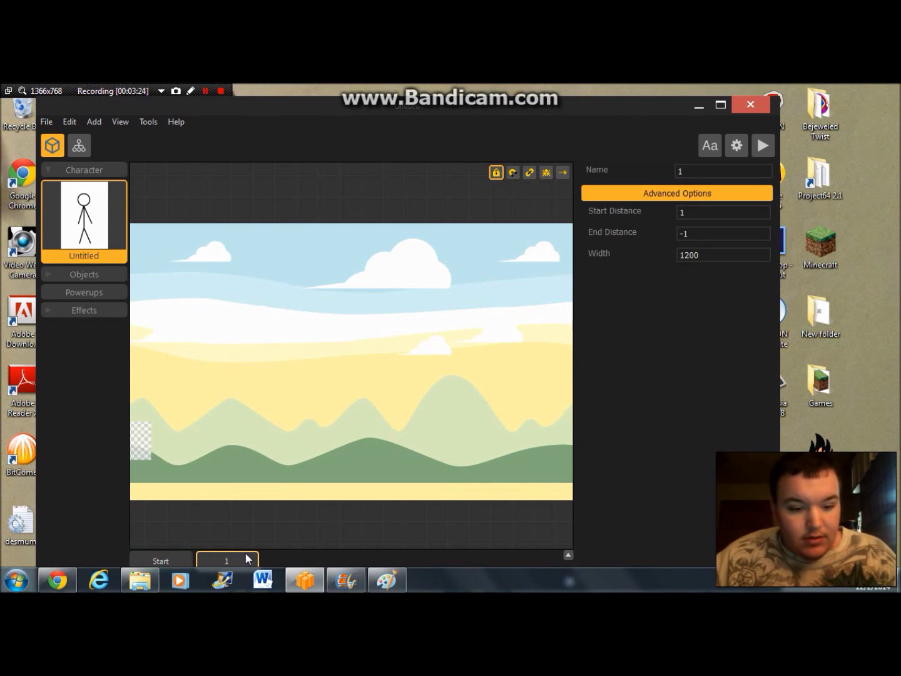
{"action": "key", "text": "Insert"}
{"action": "key", "text": "Insert"}
{"action": "key", "text": "Insert"}
{"action": "key", "text": "Insert"}
{"action": "key", "text": "Insert"}
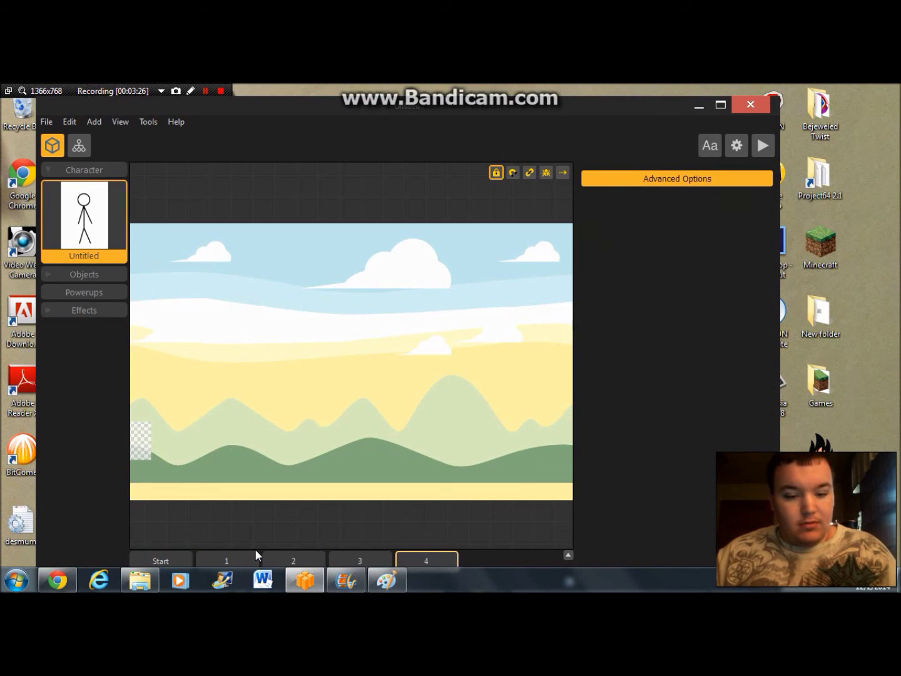
{"action": "key", "text": "Insert"}
{"action": "key", "text": "Insert"}
{"action": "key", "text": "Insert"}
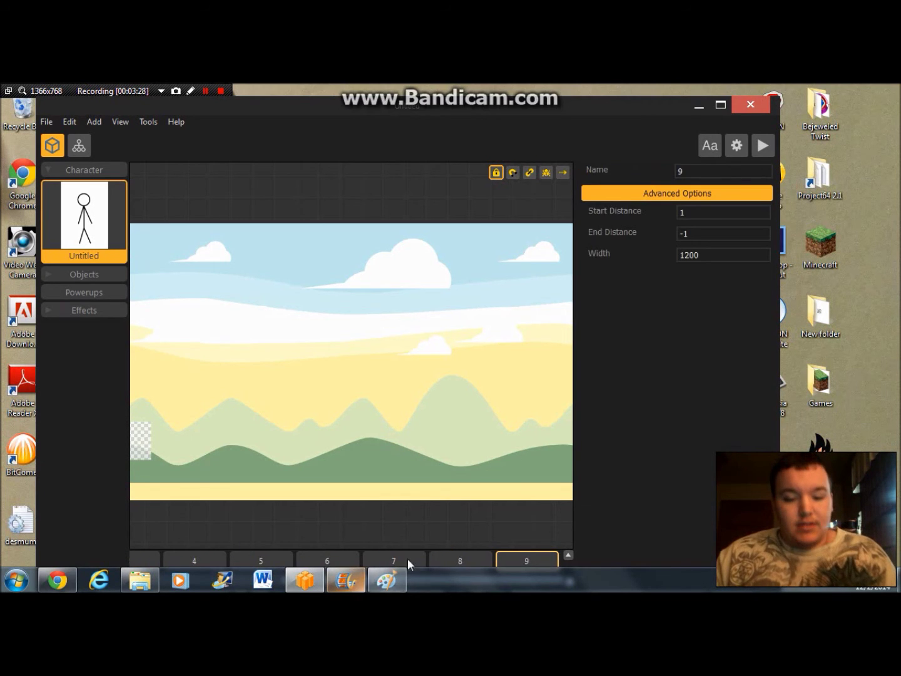
- Delete the surplus level sections 9, 8, 7 and 6, keeping the level up to section 5
{"action": "key", "text": "Delete"}
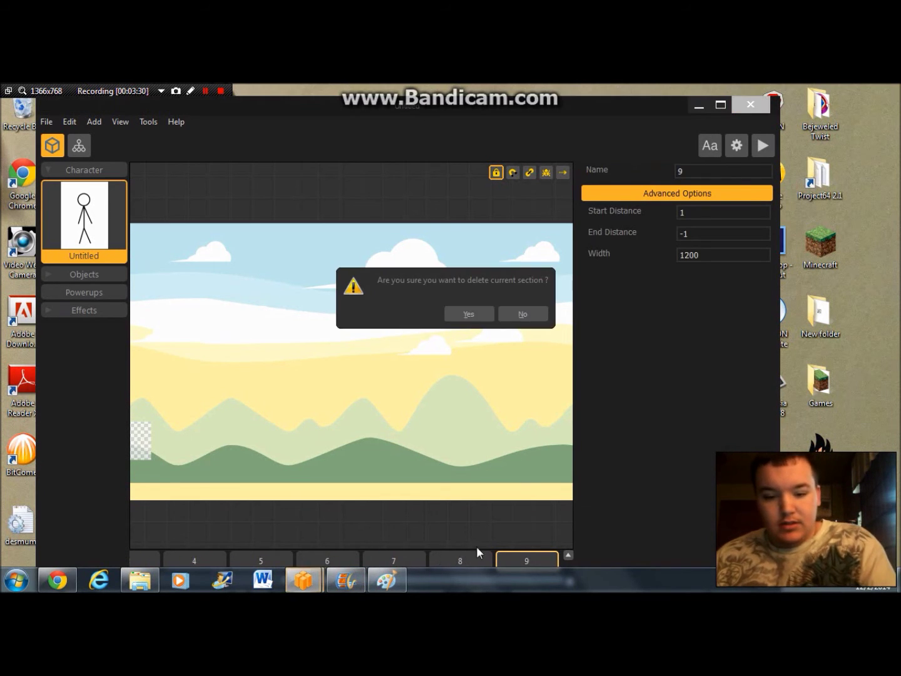
{"action": "left_click", "coordinate": [472, 313]}
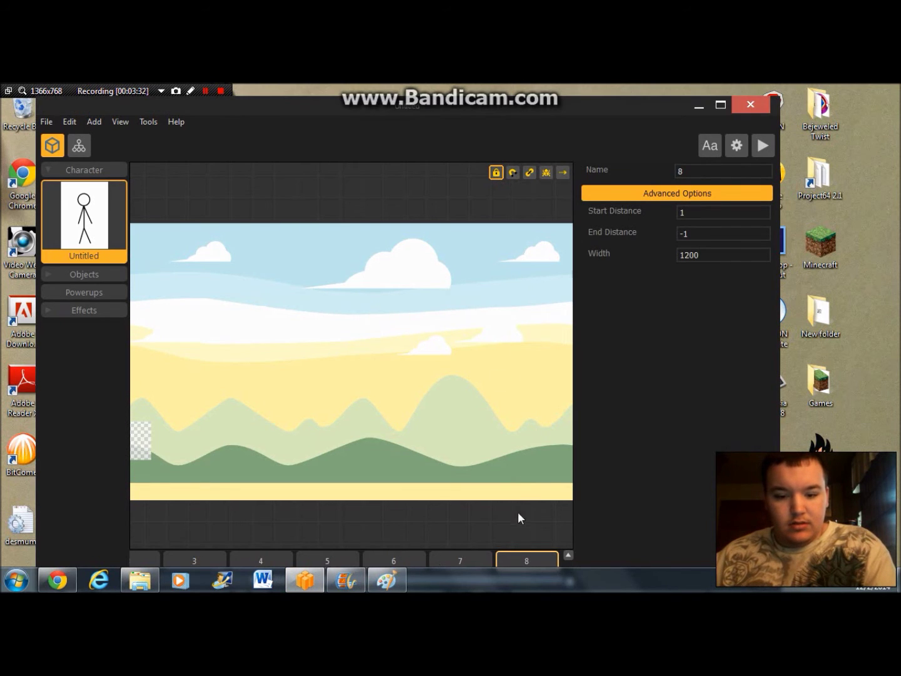
{"action": "key", "text": "Delete"}
{"action": "left_click", "coordinate": [469, 313]}
{"action": "key", "text": "Delete"}
{"action": "left_click", "coordinate": [473, 313]}
{"action": "key", "text": "Delete"}
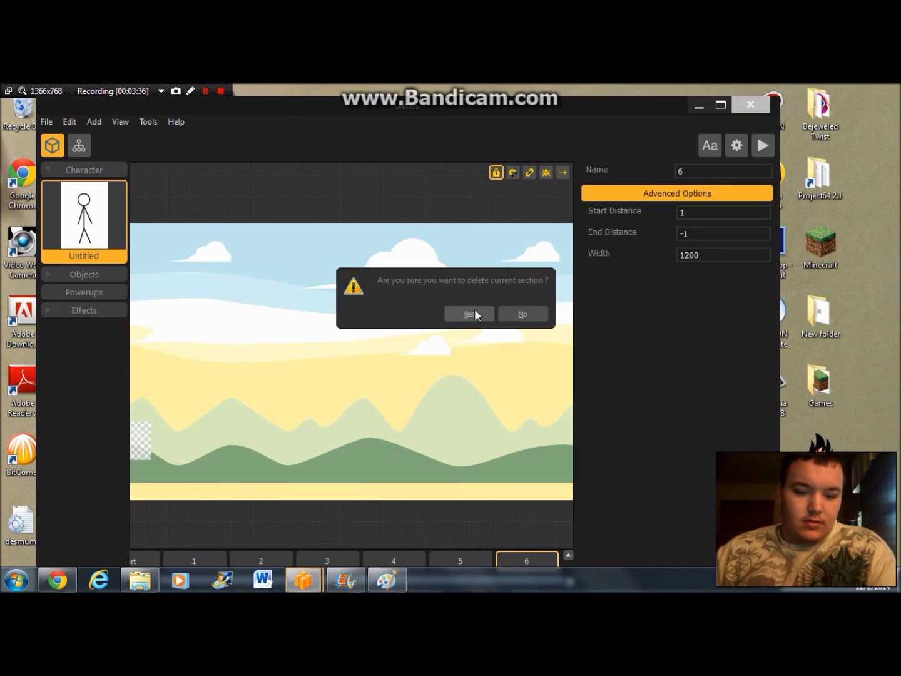
{"action": "left_click", "coordinate": [473, 313]}
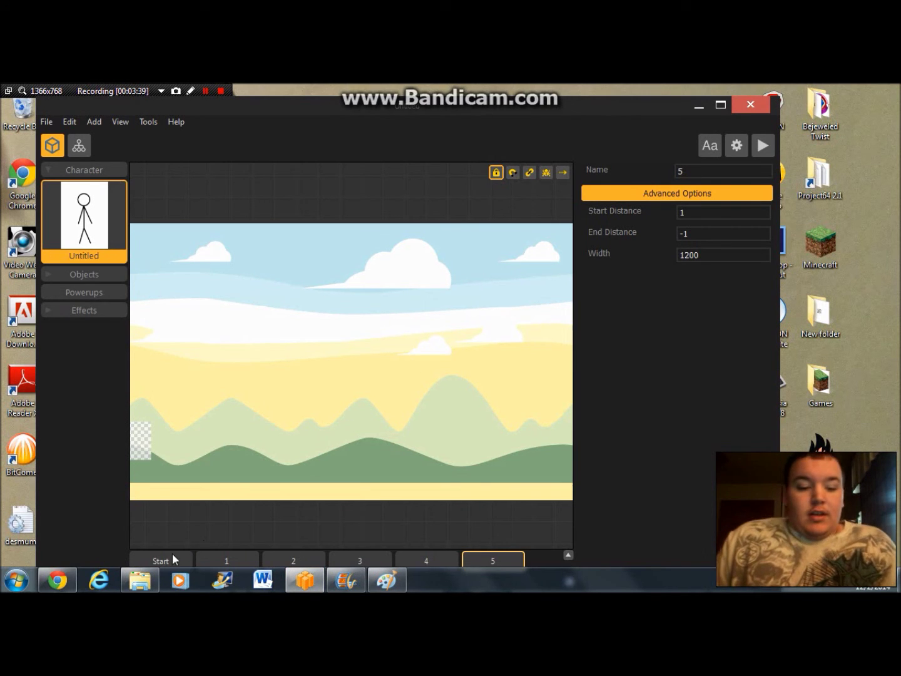
- Duplicate the Start section as section 1 and delete the old empty section 1
{"action": "left_click", "coordinate": [171, 561]}
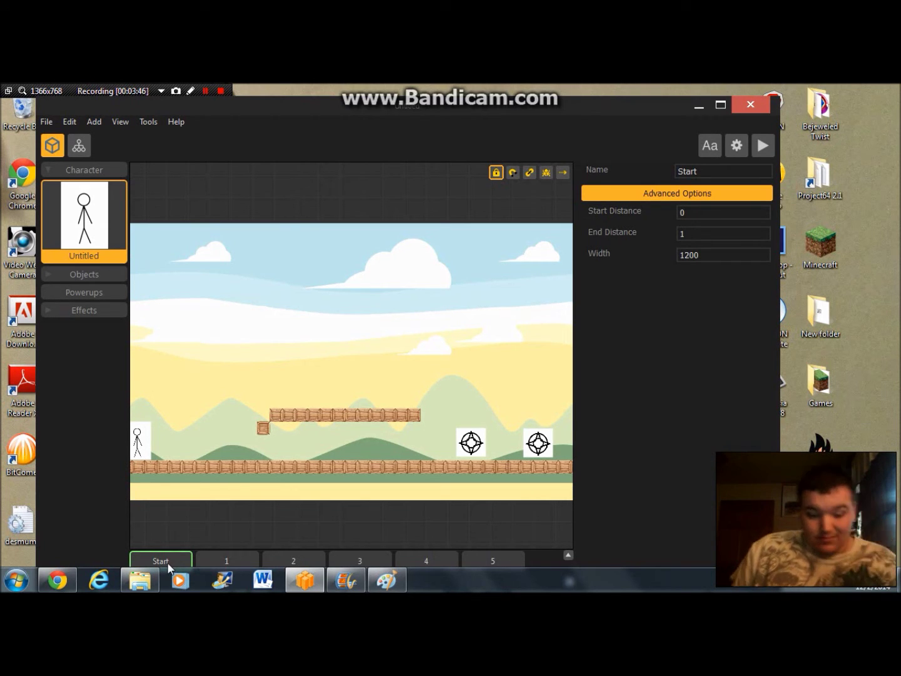
{"action": "key", "text": "ctrl+d"}
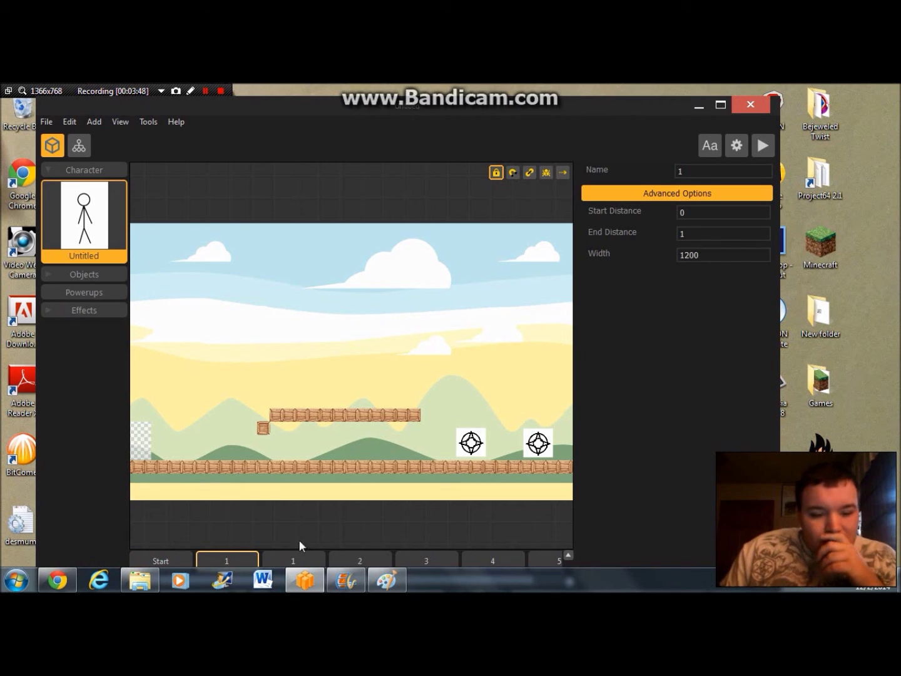
{"action": "left_click", "coordinate": [294, 561]}
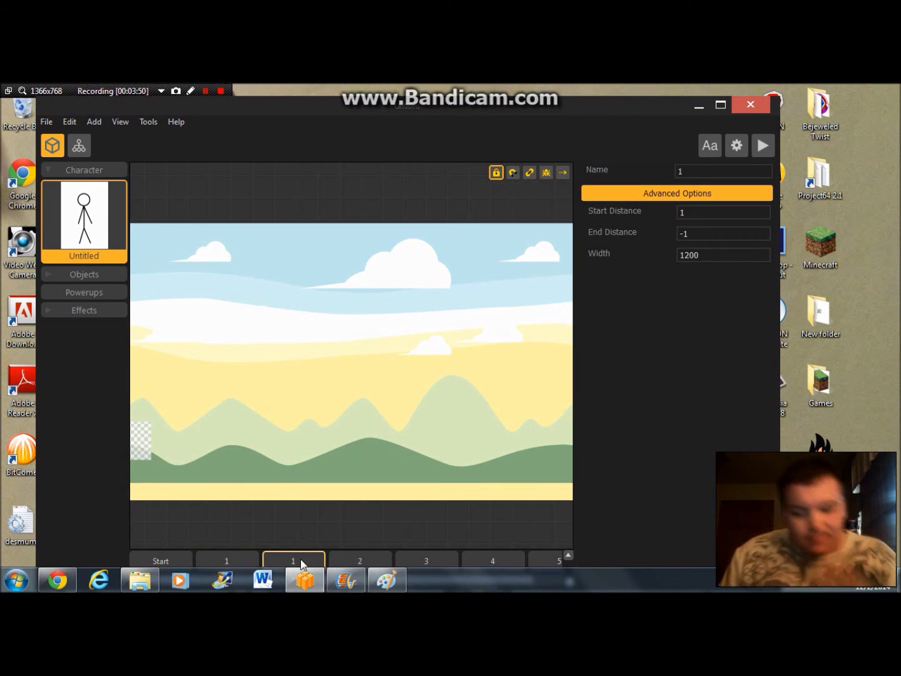
{"action": "key", "text": "Delete"}
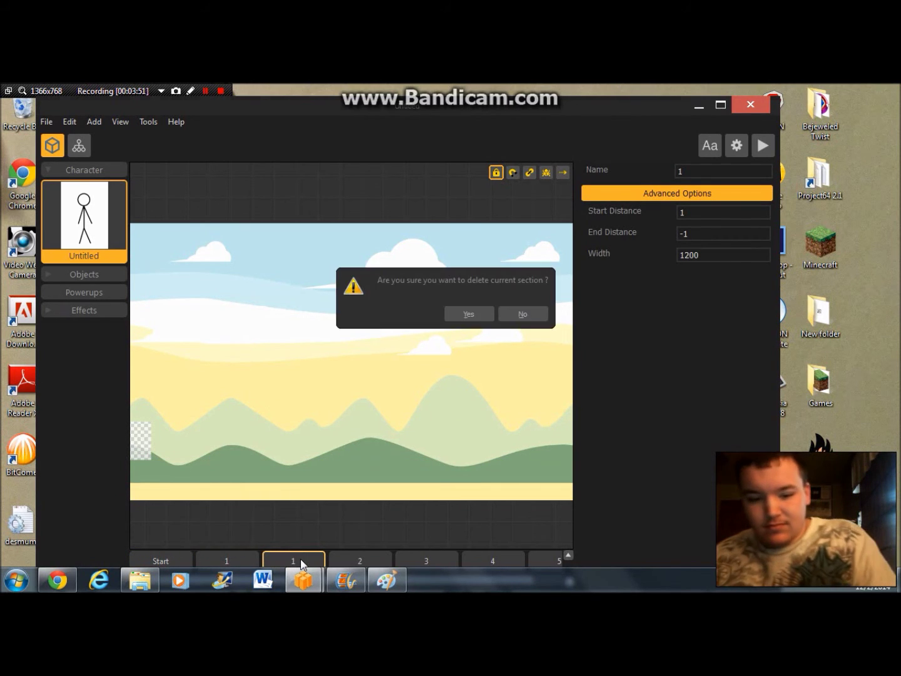
{"action": "left_click", "coordinate": [485, 312]}
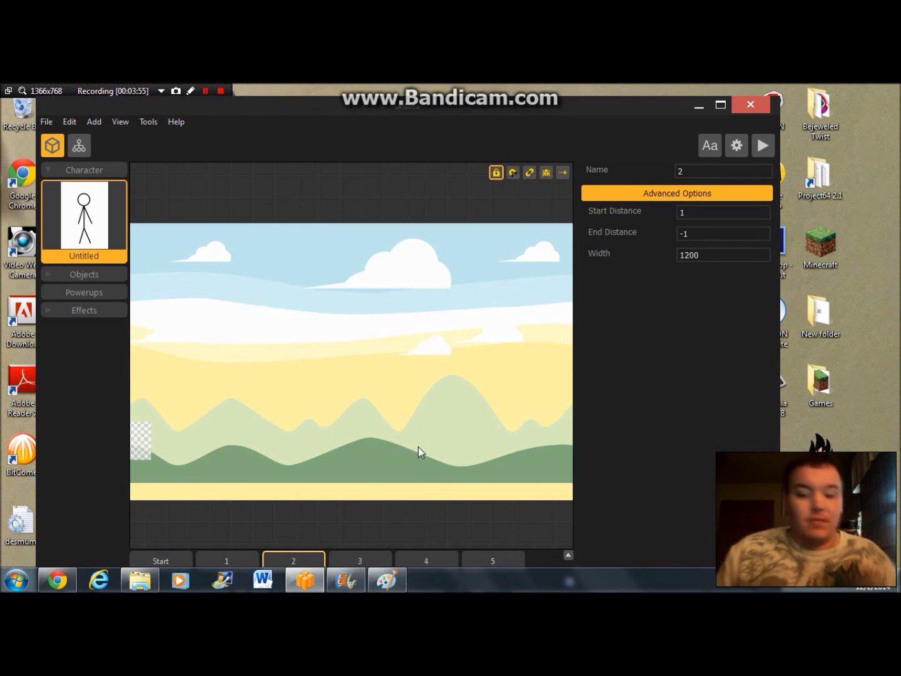
{"action": "left_click", "coordinate": [218, 559]}
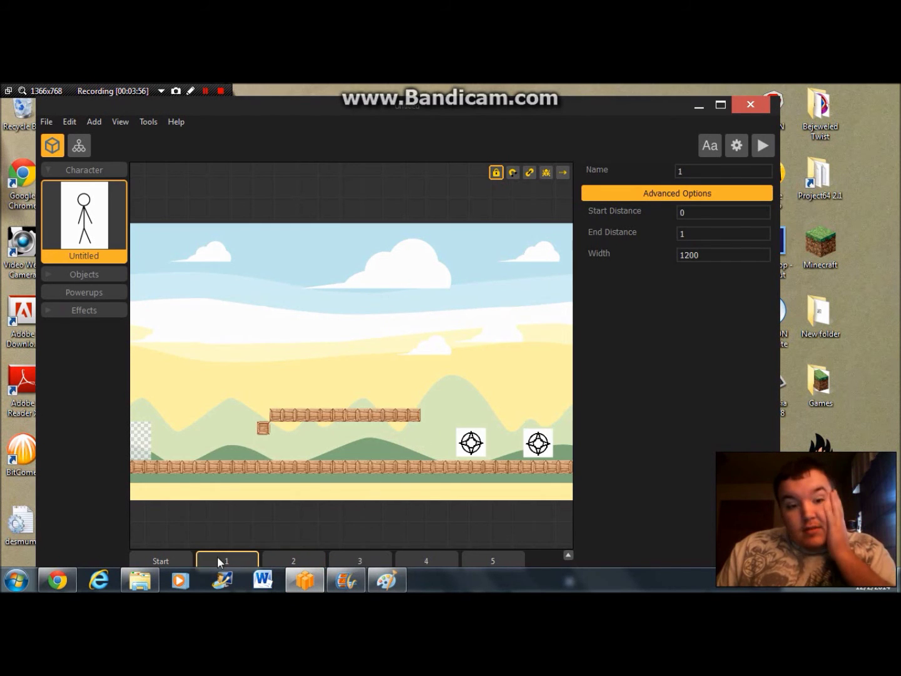
- Delete the rightmost Spirit enemy from the Start section
{"action": "left_click", "coordinate": [138, 559]}
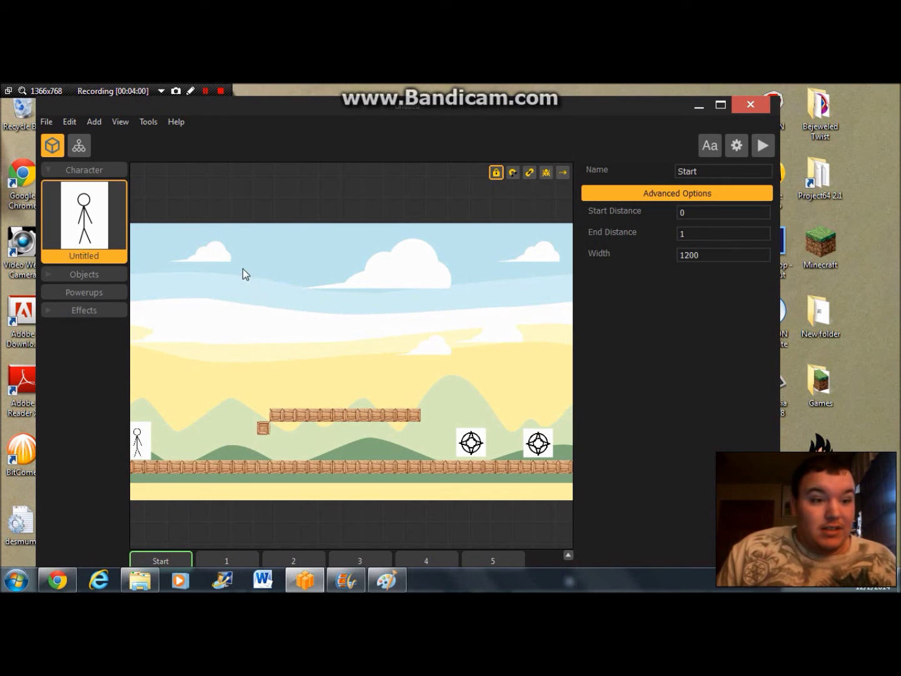
{"action": "left_click", "coordinate": [537, 450]}
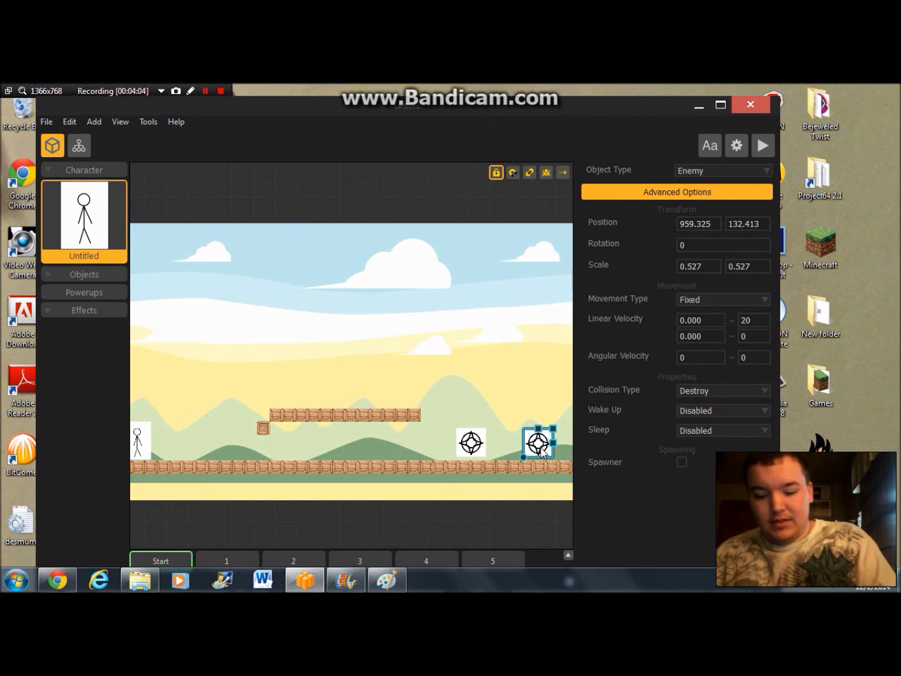
{"action": "key", "text": "Delete"}
- Delete the whole row of ground platform boxes from the Start section, along with the stick figure standing at its left end
{"action": "left_click", "coordinate": [533, 467]}
{"action": "key", "text": "Delete"}
{"action": "scroll", "coordinate": [559, 471], "scroll_direction": "down", "scroll_amount": 1}
{"action": "scroll", "coordinate": [561, 463], "scroll_direction": "down", "scroll_amount": 2}
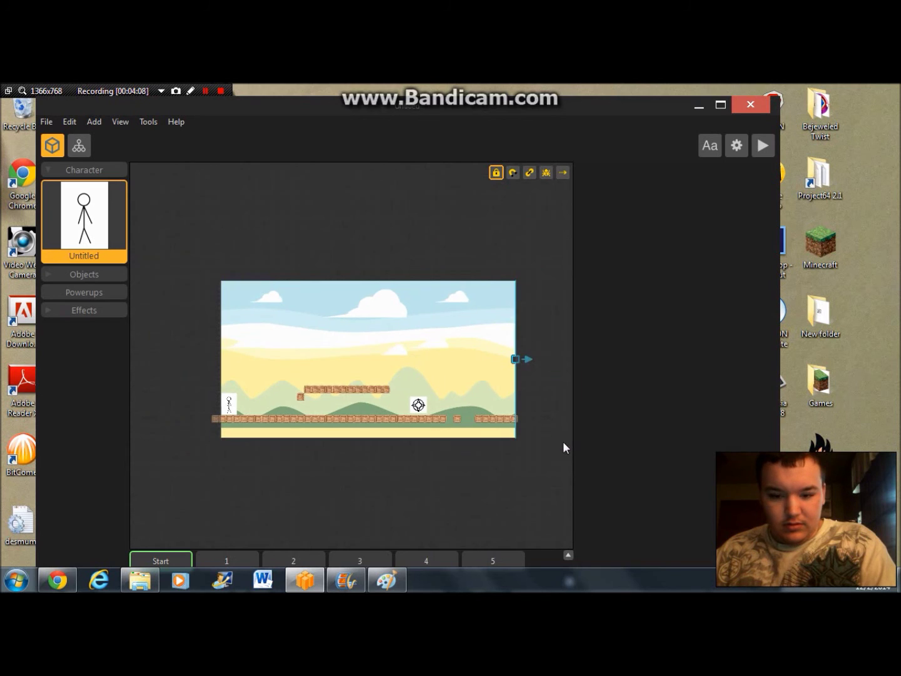
{"action": "left_click", "coordinate": [513, 421]}
{"action": "key", "text": "Delete"}
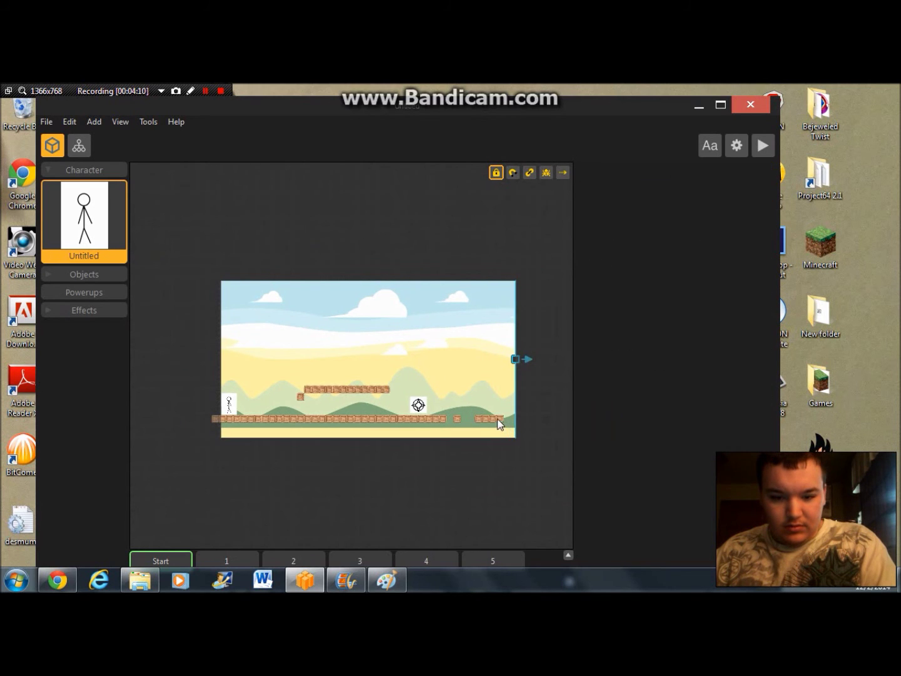
{"action": "left_click", "coordinate": [486, 420]}
{"action": "key", "text": "Delete"}
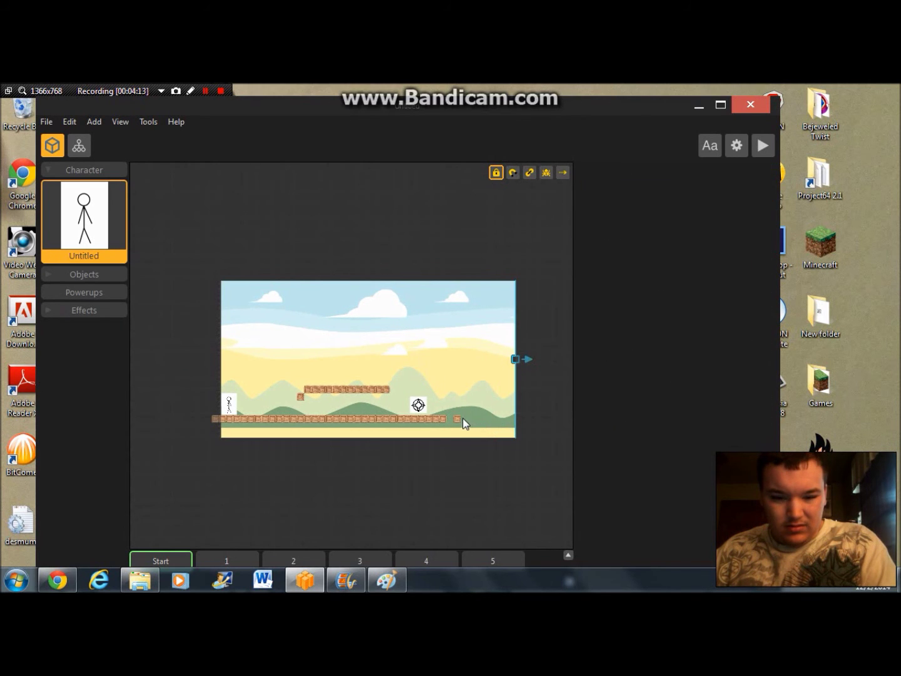
{"action": "left_click", "coordinate": [436, 419]}
{"action": "key", "text": "Delete"}
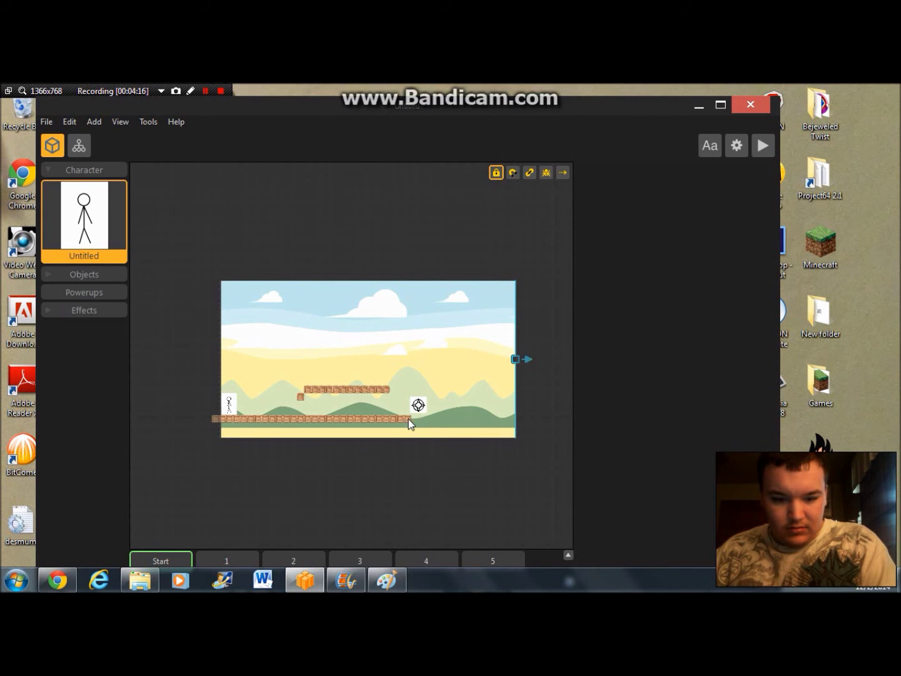
{"action": "left_click", "coordinate": [400, 420]}
{"action": "key", "text": "Delete"}
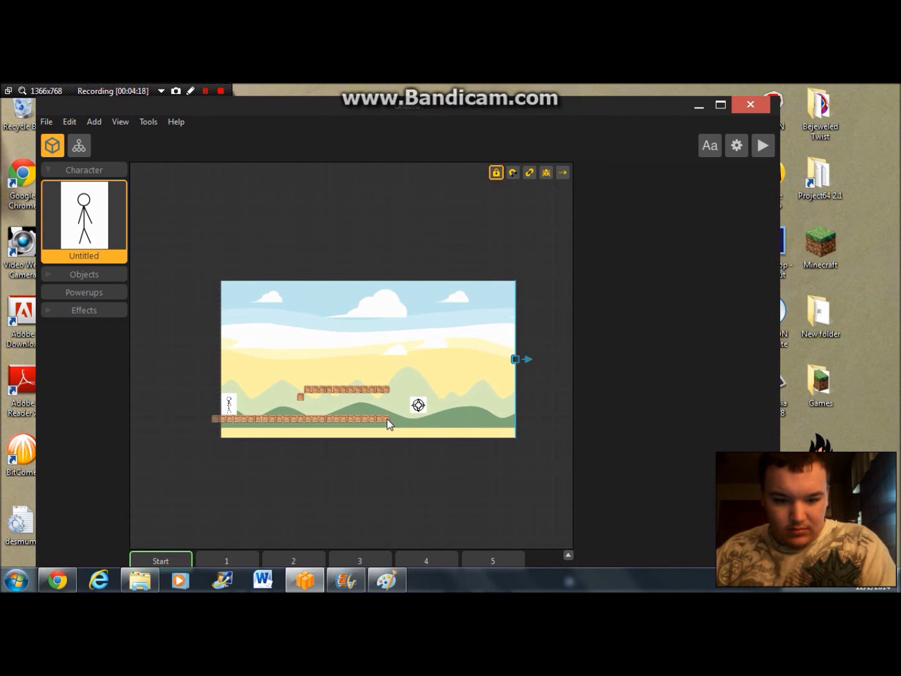
{"action": "left_click", "coordinate": [371, 419]}
{"action": "key", "text": "Delete"}
{"action": "left_click", "coordinate": [362, 420]}
{"action": "key", "text": "Delete"}
{"action": "left_click", "coordinate": [341, 419]}
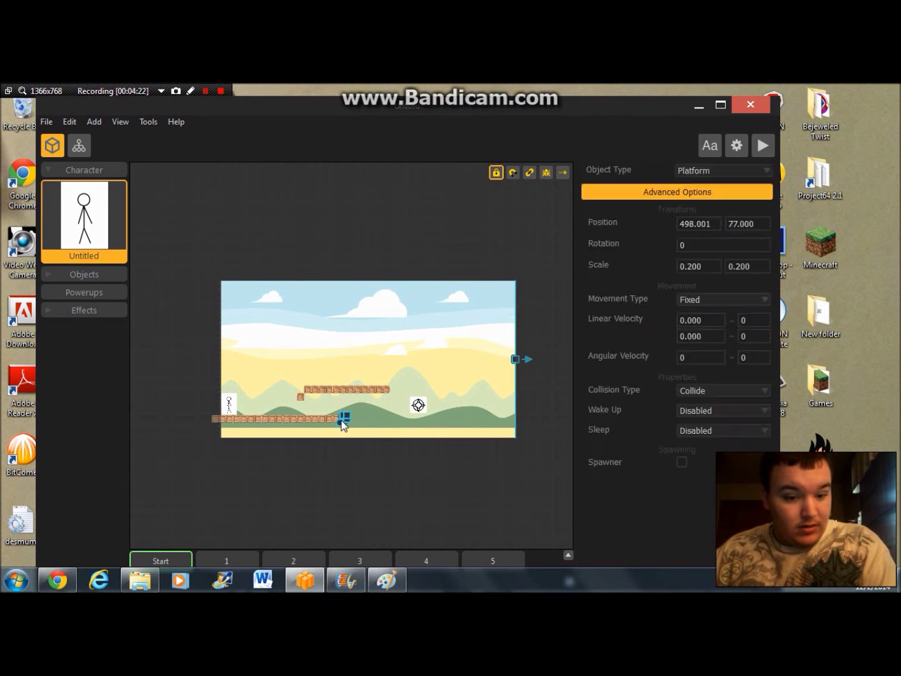
{"action": "key", "text": "Delete"}
{"action": "left_click", "coordinate": [328, 419]}
{"action": "key", "text": "Delete"}
{"action": "left_click", "coordinate": [321, 418]}
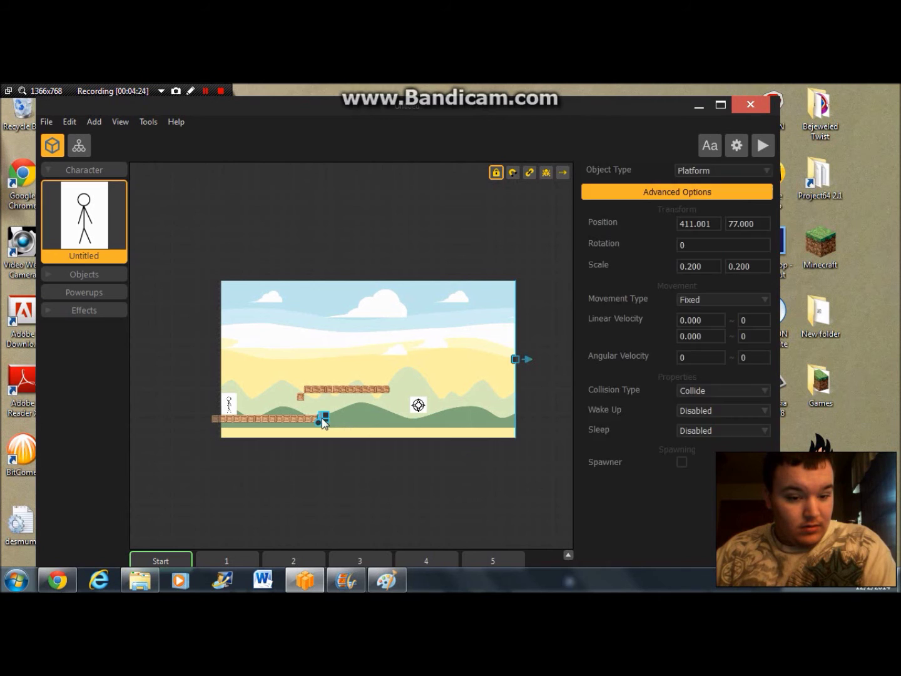
{"action": "key", "text": "Delete"}
{"action": "left_click", "coordinate": [313, 420]}
{"action": "key", "text": "Delete"}
{"action": "left_click", "coordinate": [291, 420]}
{"action": "key", "text": "Delete"}
{"action": "left_click", "coordinate": [288, 420]}
{"action": "key", "text": "Delete"}
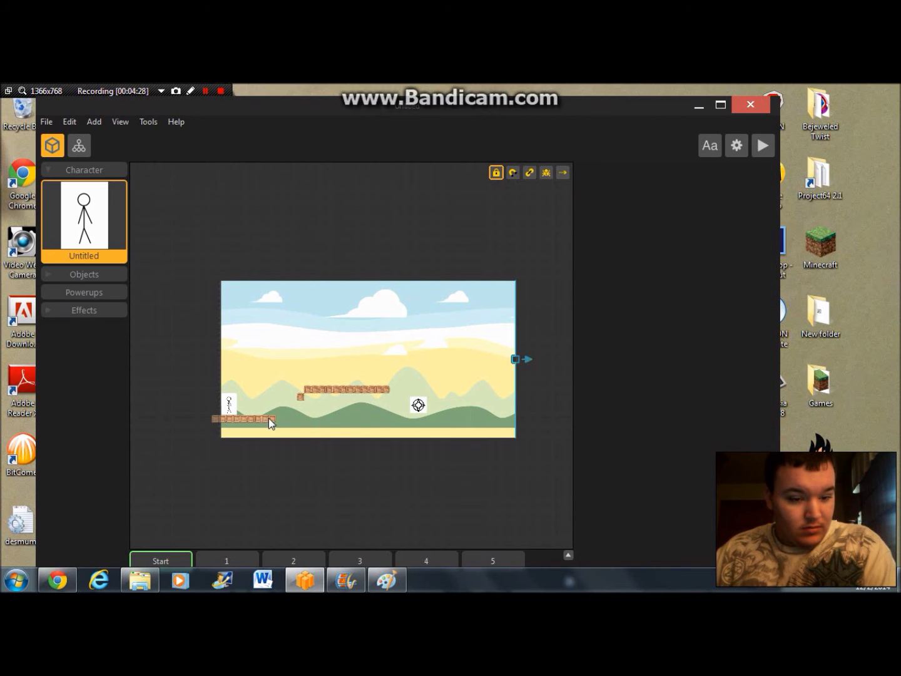
{"action": "left_click", "coordinate": [258, 419]}
{"action": "key", "text": "Delete"}
{"action": "left_click", "coordinate": [245, 419]}
{"action": "key", "text": "Delete"}
{"action": "left_click", "coordinate": [235, 420]}
{"action": "key", "text": "Delete"}
{"action": "left_click", "coordinate": [227, 420]}
{"action": "key", "text": "Delete"}
{"action": "left_click", "coordinate": [217, 419]}
{"action": "key", "text": "Delete"}
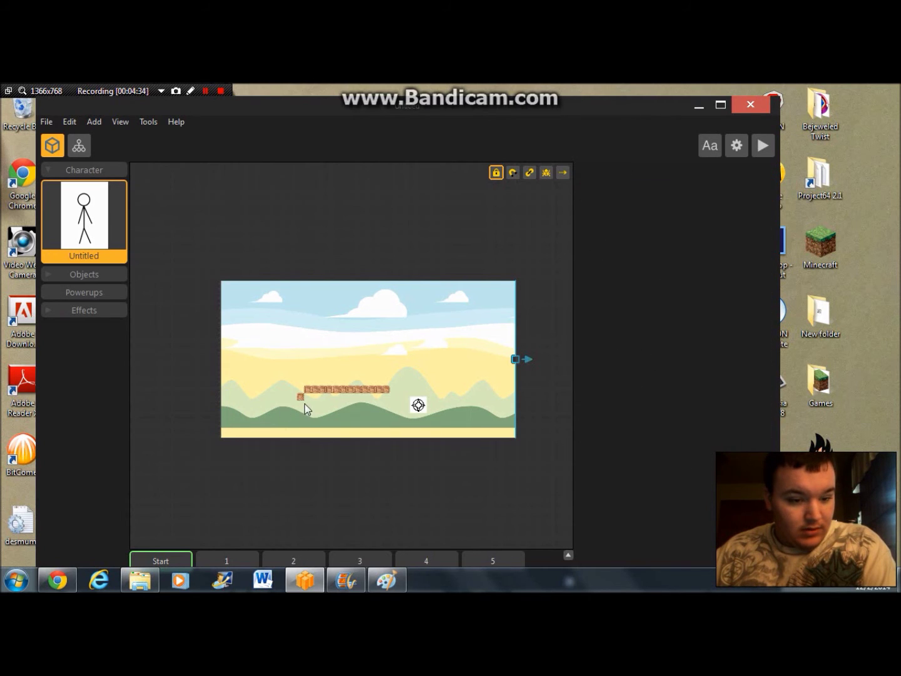
- Delete the single step box and the whole raised row of platform boxes from the Start section
{"action": "left_click", "coordinate": [300, 397]}
{"action": "key", "text": "Delete"}
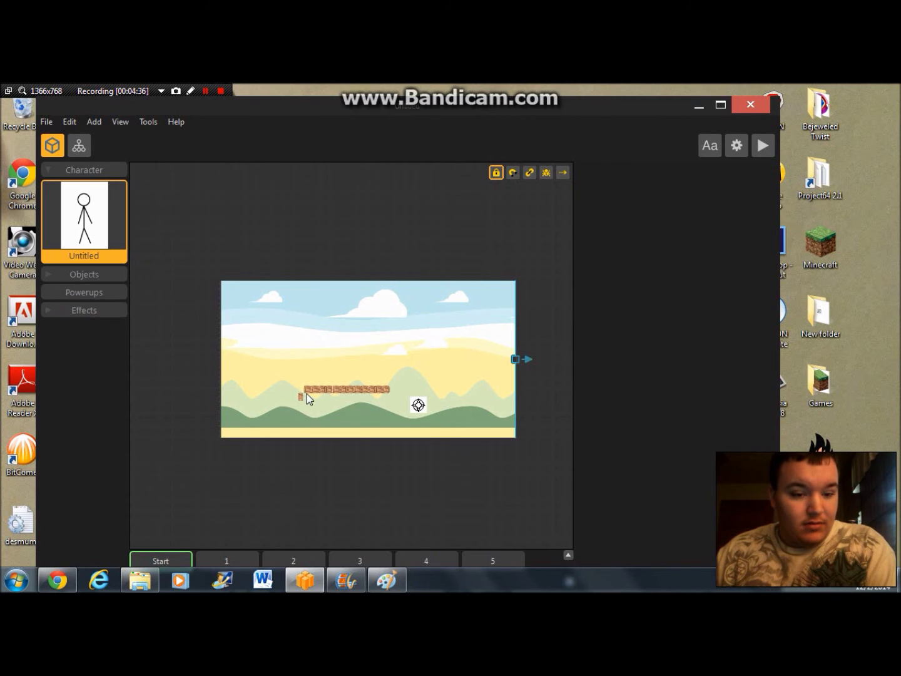
{"action": "left_click", "coordinate": [307, 391]}
{"action": "key", "text": "Delete"}
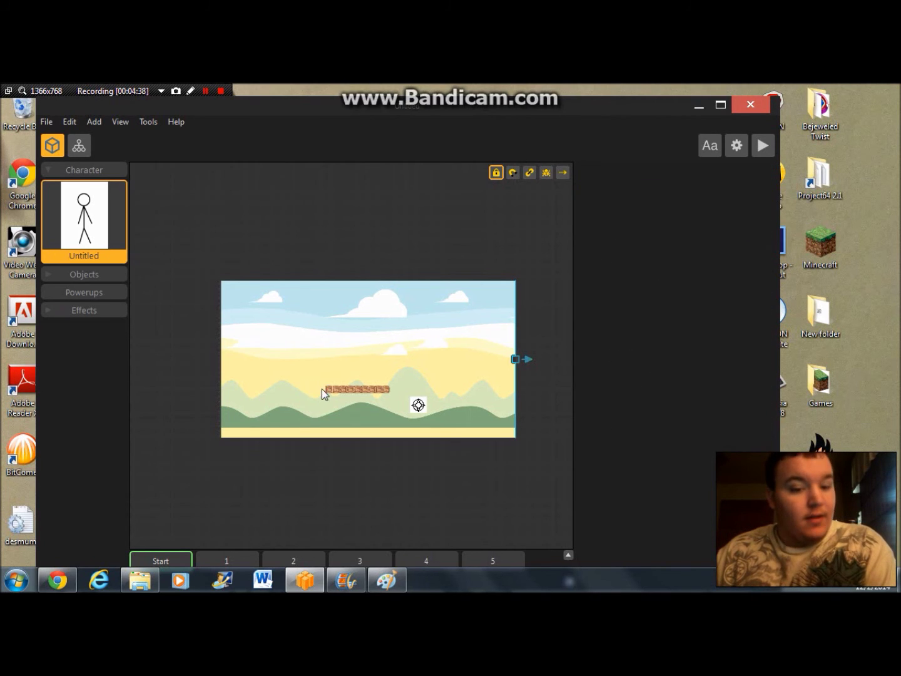
{"action": "left_click", "coordinate": [322, 389]}
{"action": "key", "text": "Delete"}
{"action": "left_click", "coordinate": [337, 392]}
{"action": "key", "text": "Delete"}
{"action": "left_click", "coordinate": [341, 388]}
{"action": "key", "text": "Delete"}
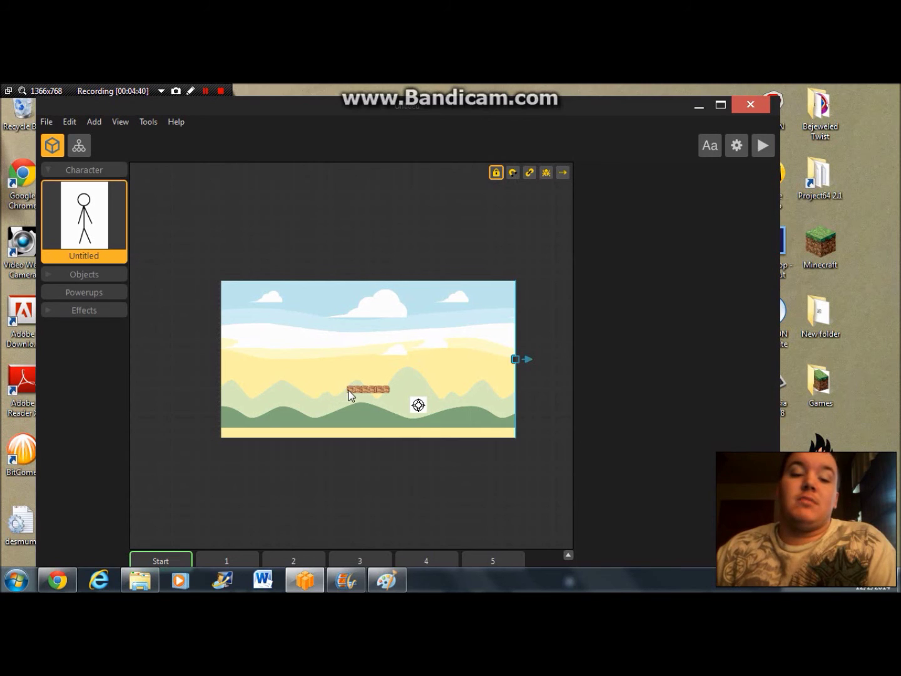
{"action": "left_click", "coordinate": [365, 392]}
{"action": "key", "text": "Delete"}
{"action": "left_click", "coordinate": [374, 390]}
{"action": "key", "text": "Delete"}
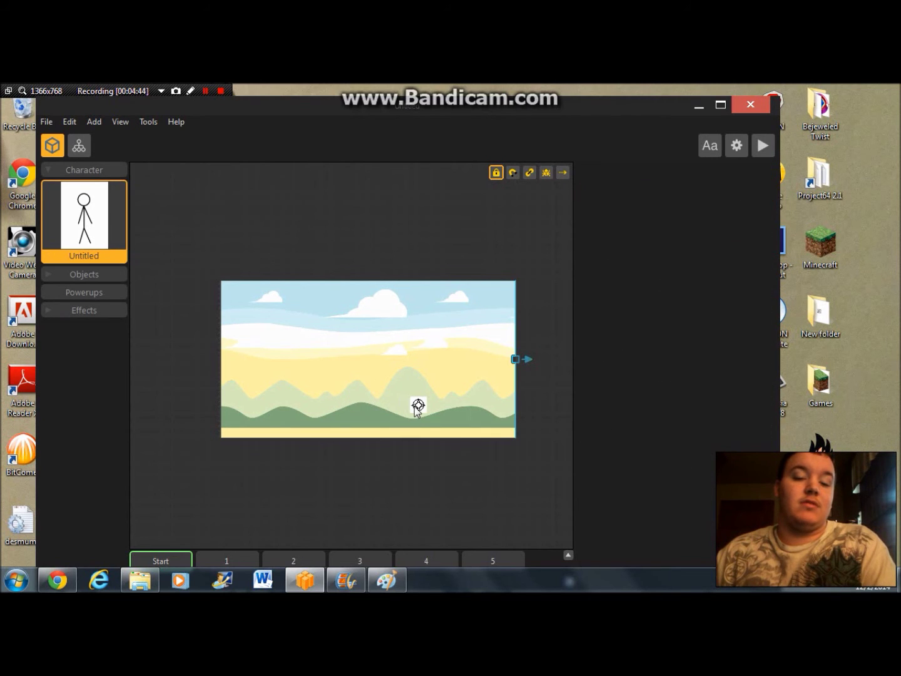
- Delete the remaining Spirit enemy from the Start section and lower the unlocked dark green hills layer to a vertical position of about 50.6
{"action": "scroll", "coordinate": [428, 400], "scroll_direction": "up", "scroll_amount": 2}
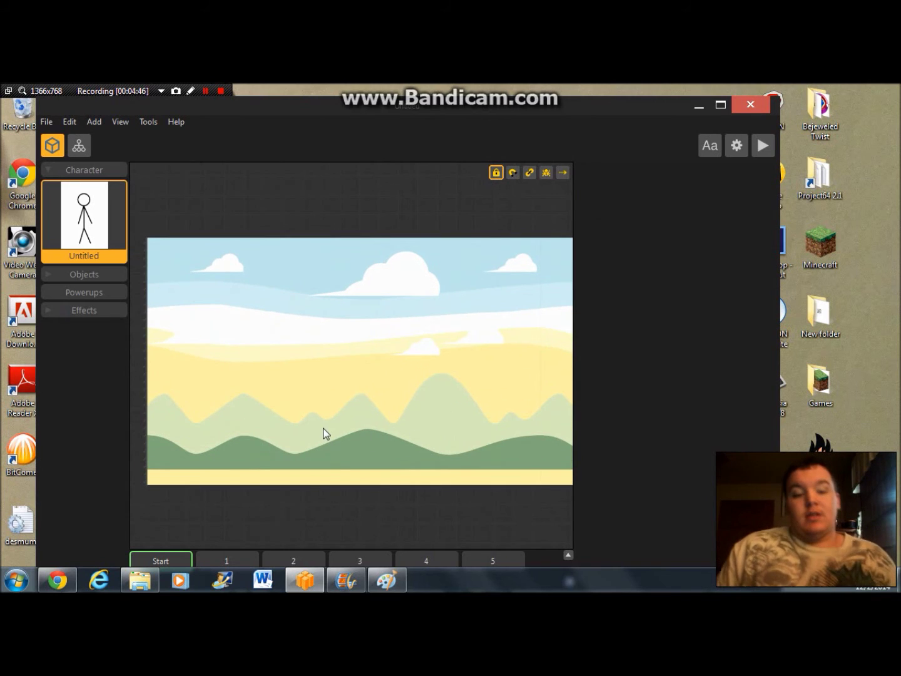
{"action": "scroll", "coordinate": [310, 437], "scroll_direction": "down", "scroll_amount": 1}
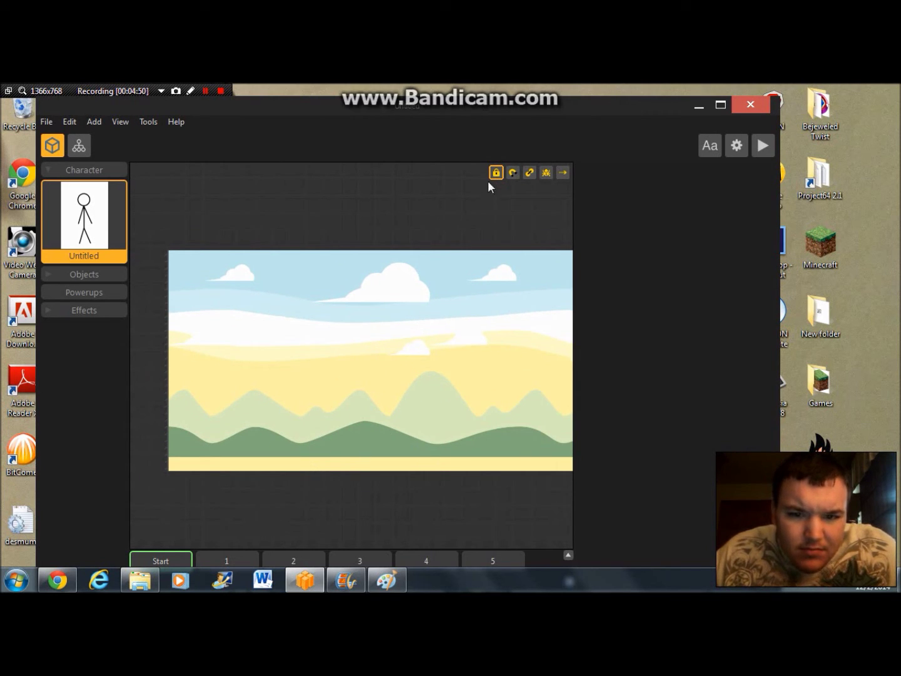
{"action": "left_click_drag", "start_coordinate": [384, 443], "coordinate": [384, 462]}
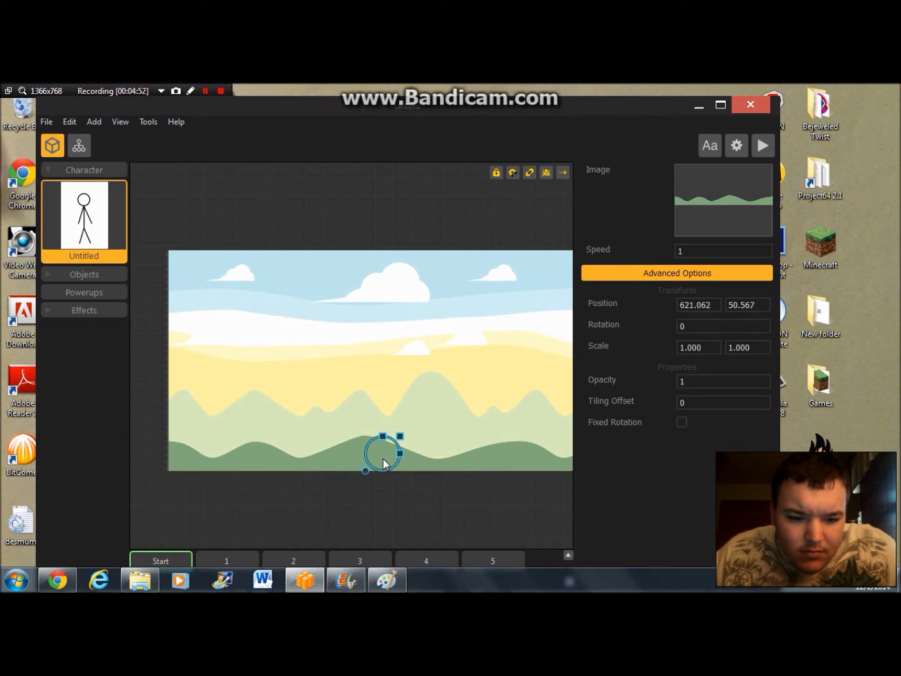
- Compare the contents of sections 1, 2 and Start
{"action": "left_click", "coordinate": [232, 559]}
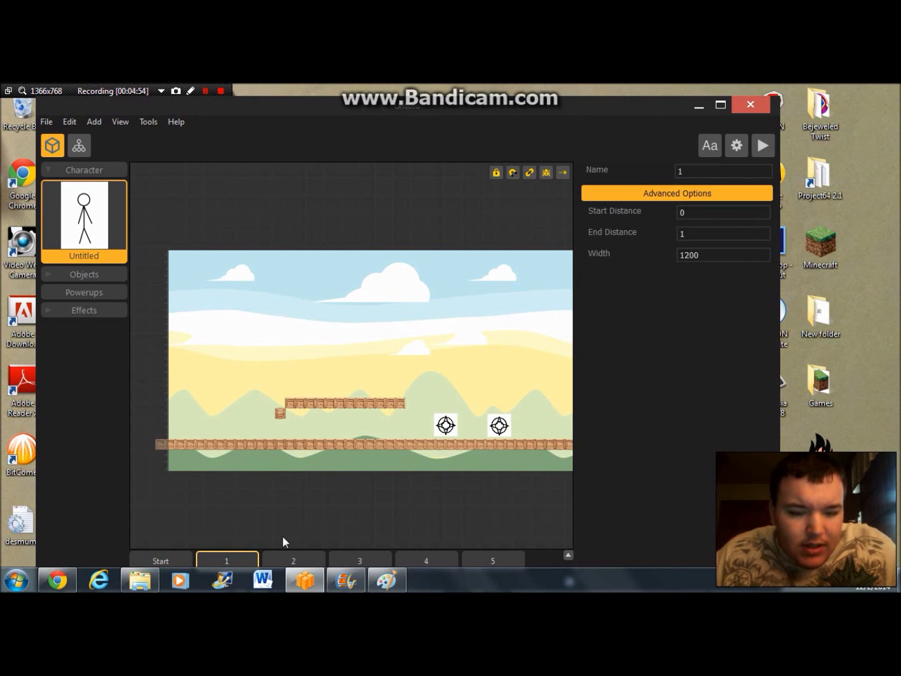
{"action": "left_click", "coordinate": [301, 563]}
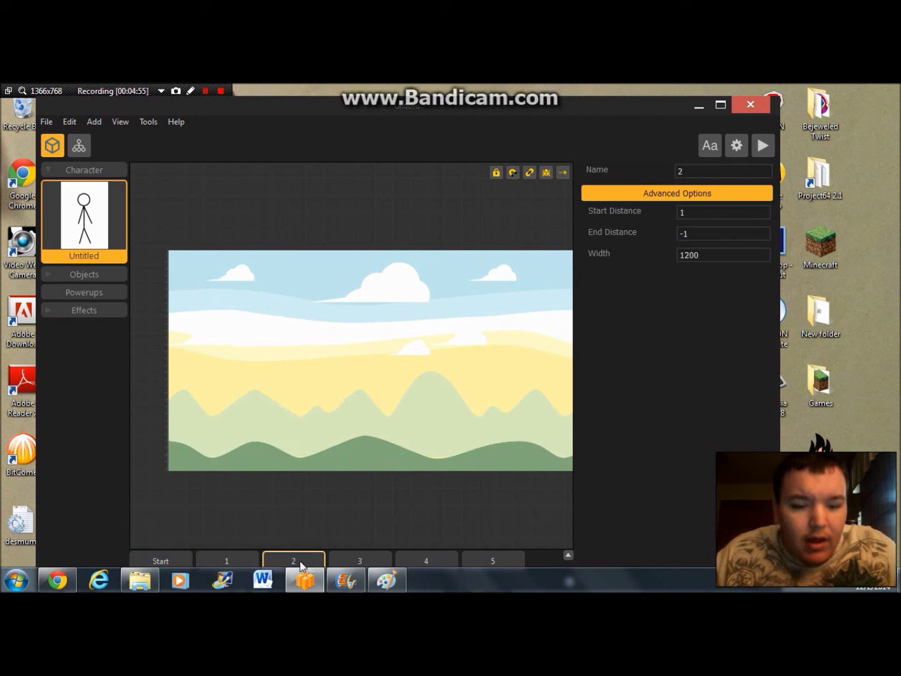
{"action": "left_click", "coordinate": [221, 564]}
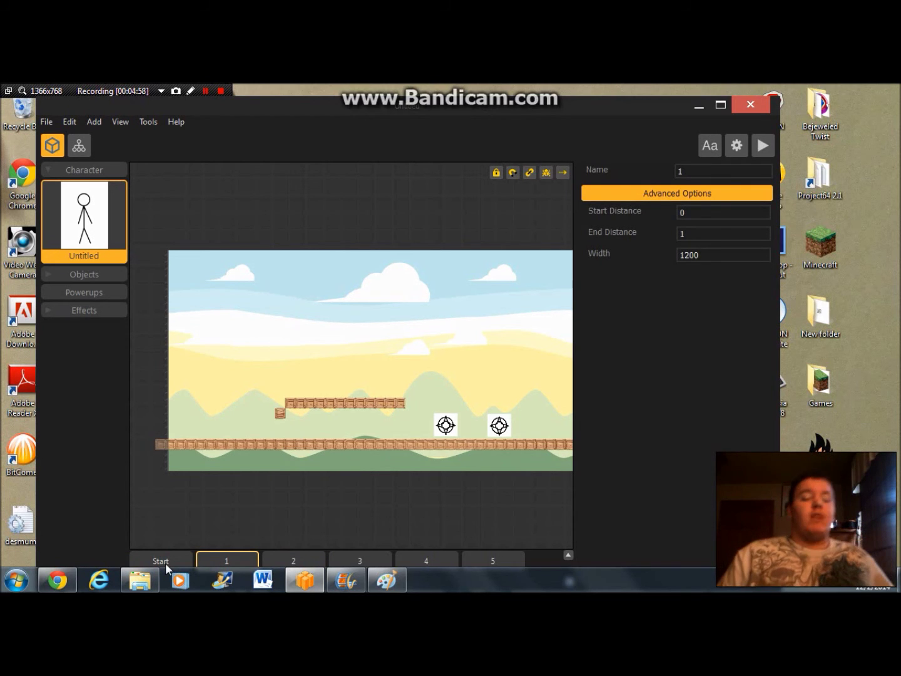
{"action": "left_click", "coordinate": [164, 562]}
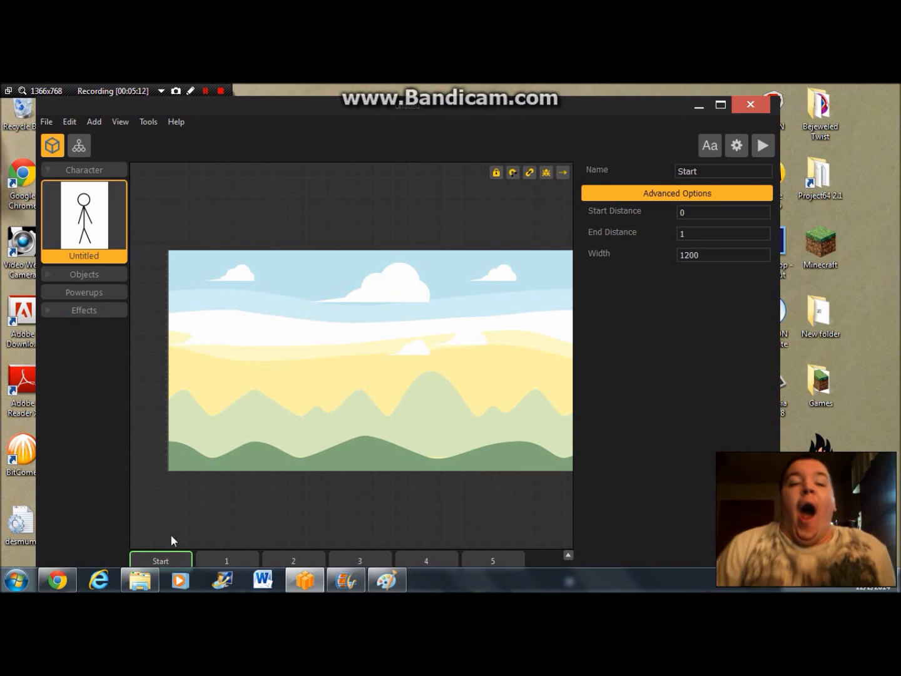
{"action": "left_click", "coordinate": [206, 91]}
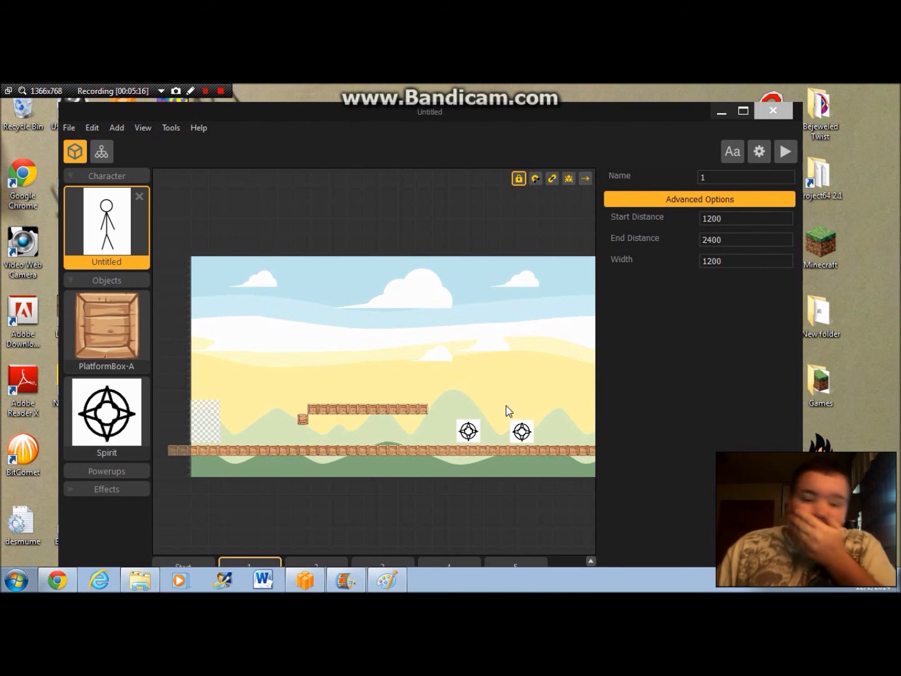
- Select the left Spirit enemy in section 1 and preview the game, making the stick figure jump before closing the preview
{"action": "left_click", "coordinate": [469, 431]}
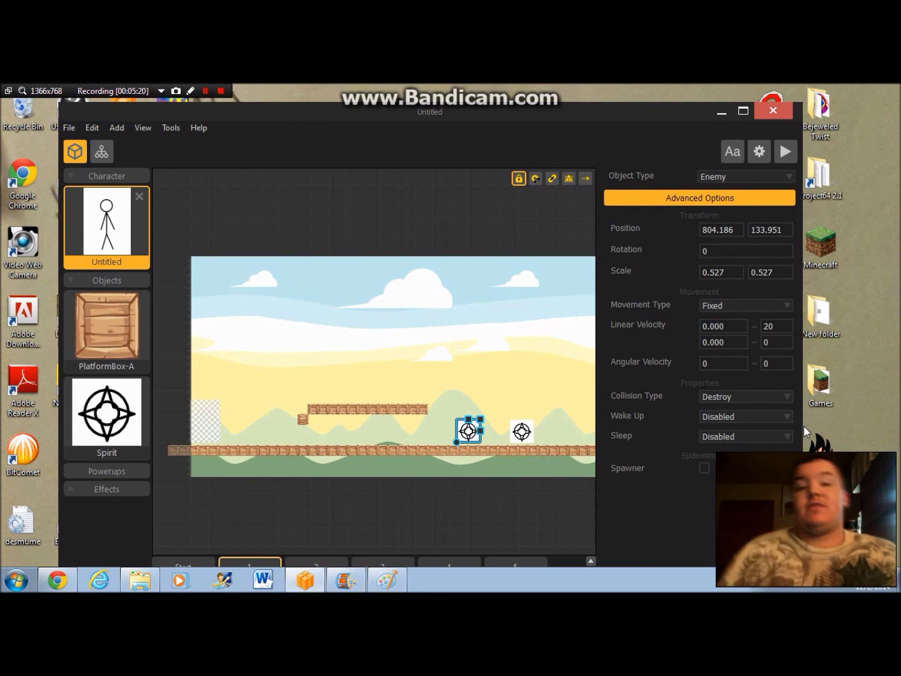
{"action": "left_click", "coordinate": [787, 155]}
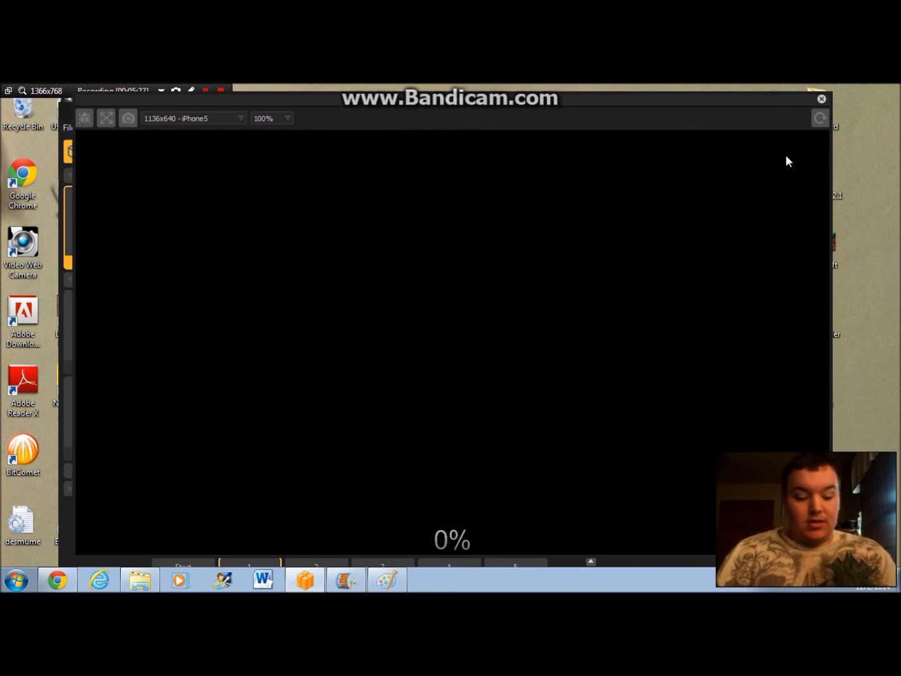
{"action": "key", "text": "Up"}
{"action": "key", "text": "Up"}
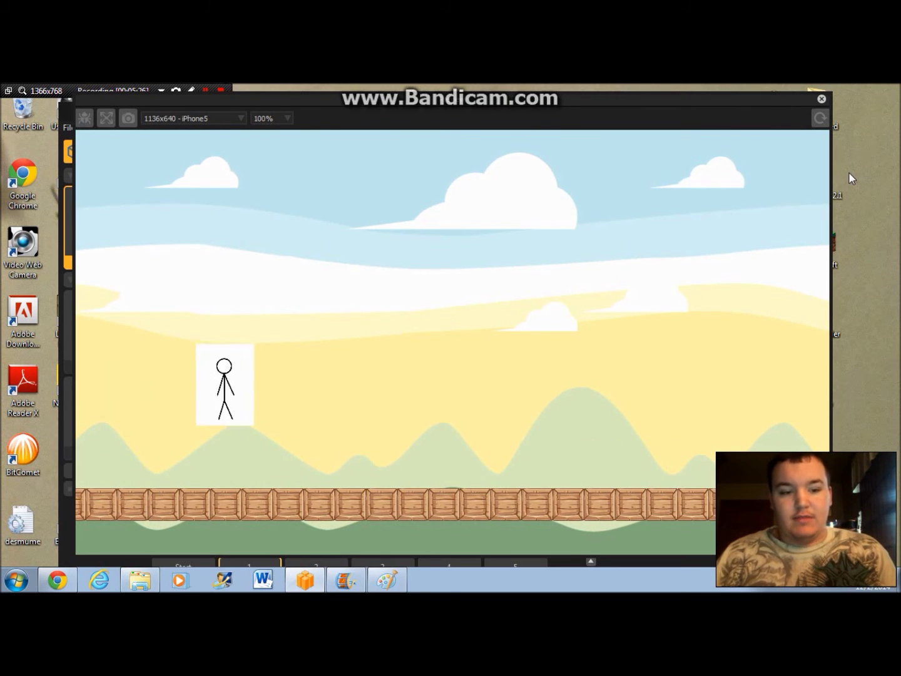
{"action": "left_click", "coordinate": [822, 99]}
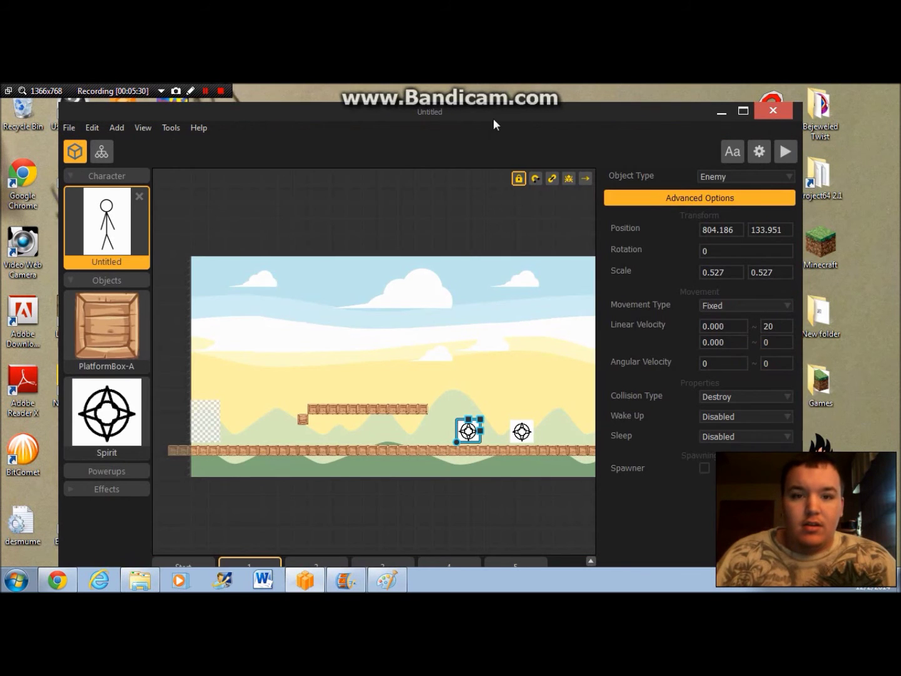
- Set the left Spirit enemy's wake-up to Distance Based with a wakeup distance of 2000
{"action": "left_click_drag", "start_coordinate": [494, 119], "coordinate": [526, 120]}
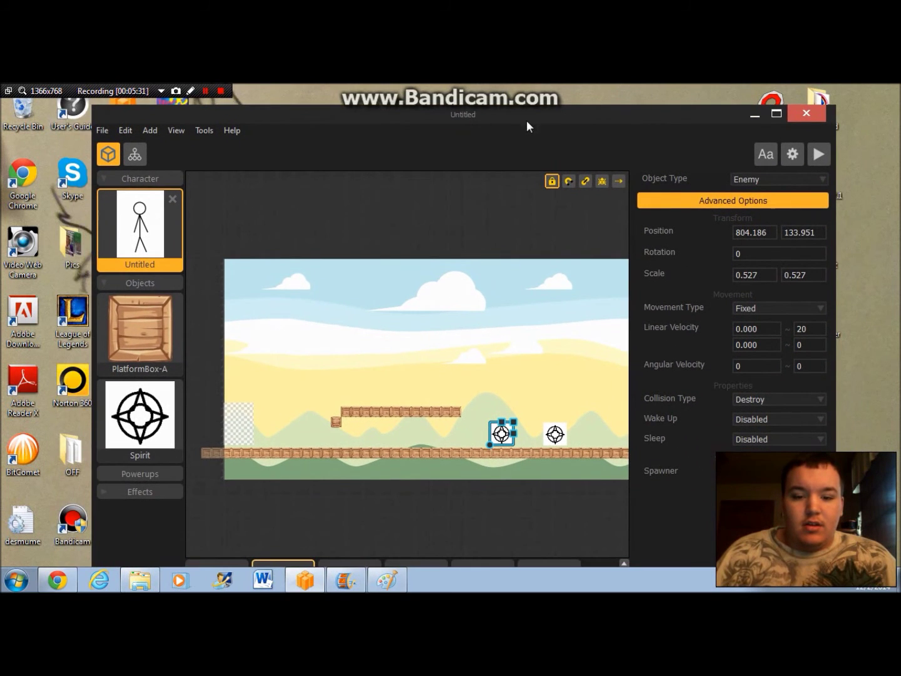
{"action": "left_click", "coordinate": [824, 420]}
{"action": "left_click", "coordinate": [786, 437]}
{"action": "left_click", "coordinate": [768, 442]}
{"action": "key", "text": "BackSpace"}
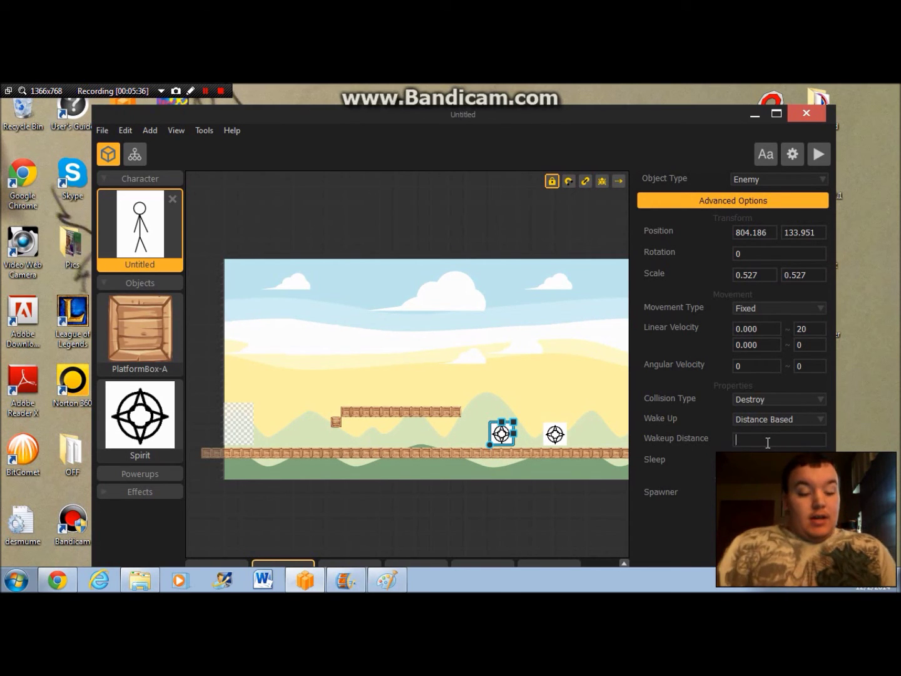
{"action": "type", "text": "2000"}
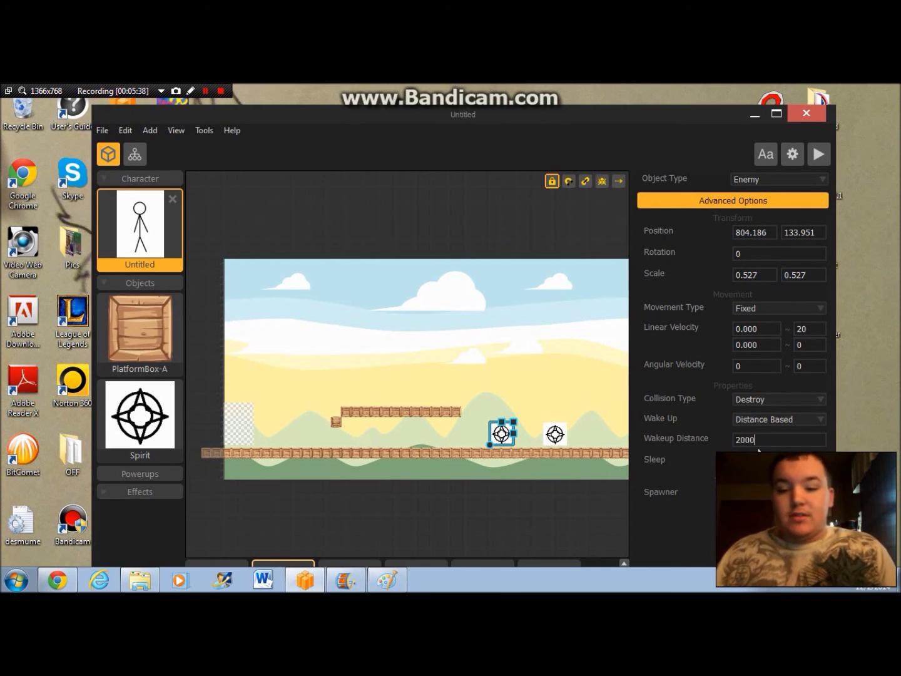
- Set the right Spirit enemy's wake-up to Distance Based with a wakeup distance of 3000
{"action": "left_click", "coordinate": [555, 433]}
{"action": "left_click", "coordinate": [816, 420]}
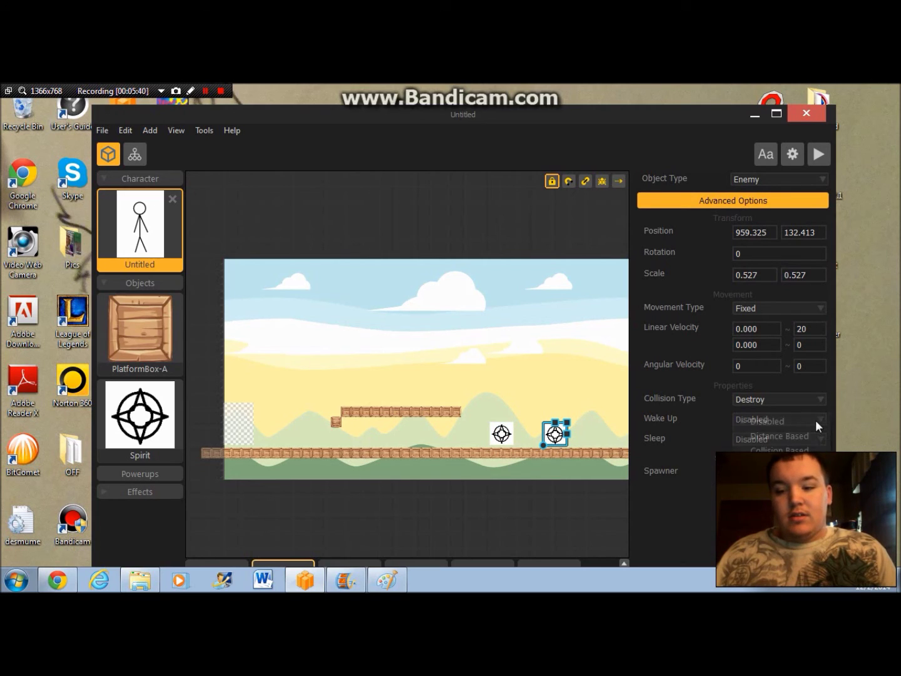
{"action": "left_click", "coordinate": [794, 436]}
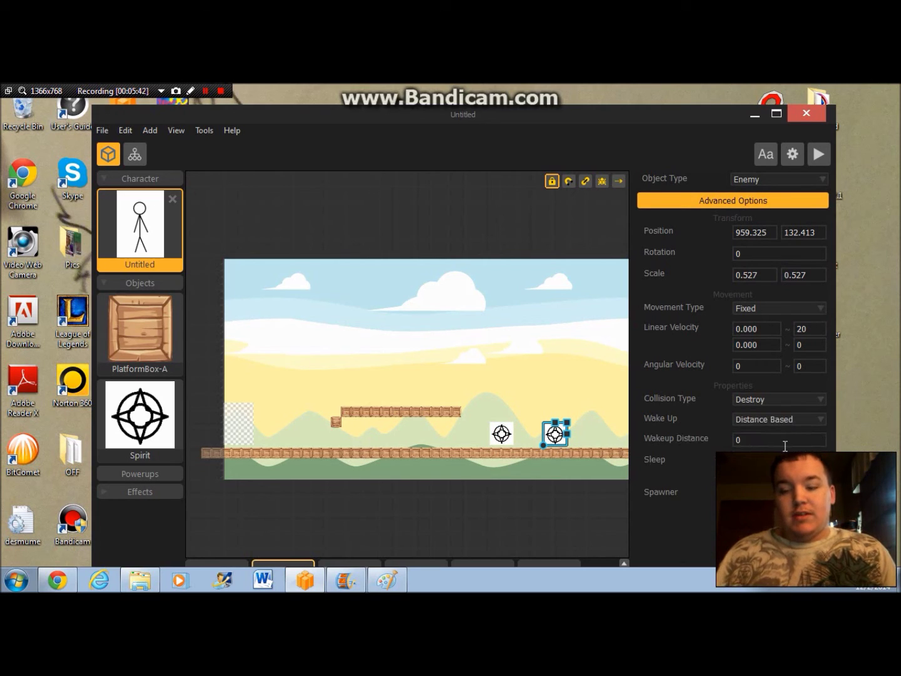
{"action": "left_click", "coordinate": [783, 442]}
{"action": "key", "text": "BackSpace"}
{"action": "type", "text": "3000"}
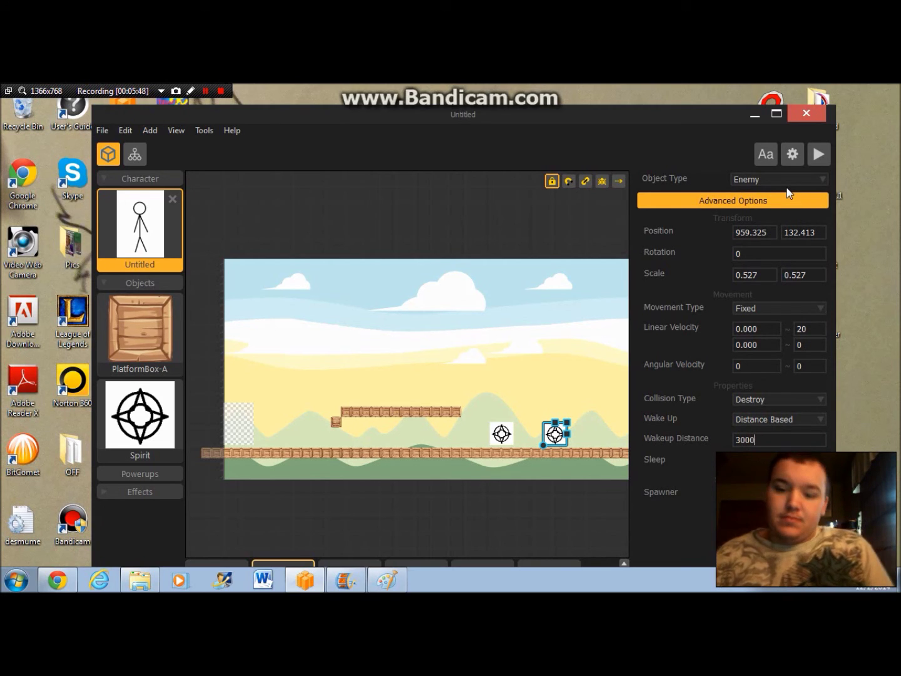
- Play-test the level in the preview, jumping and running the stick figure past the raised platform to the end of the ground
{"action": "left_click", "coordinate": [818, 160]}
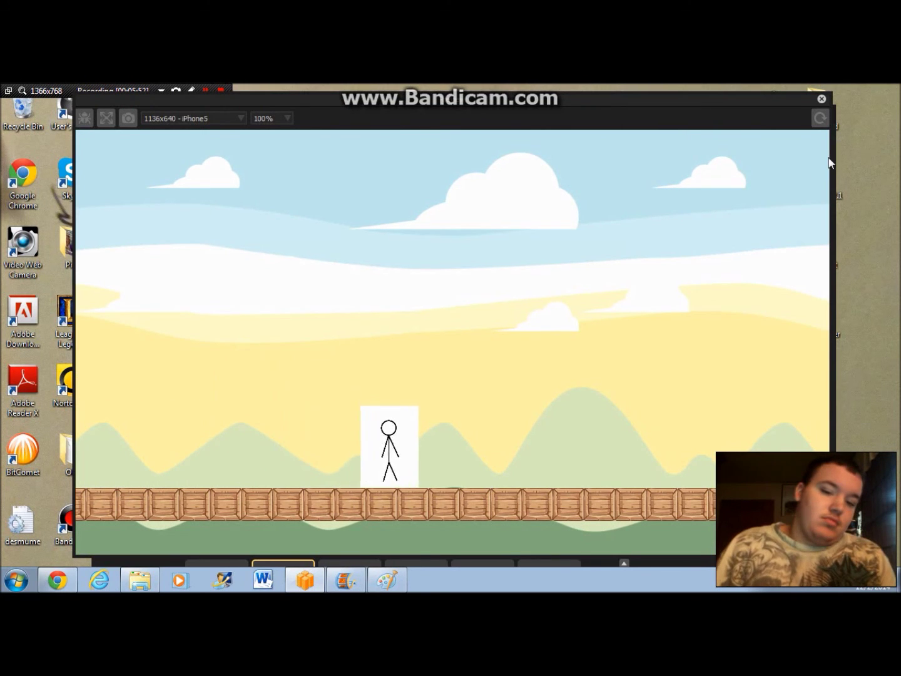
{"action": "key", "text": "Up"}
{"action": "key", "text": "Up"}
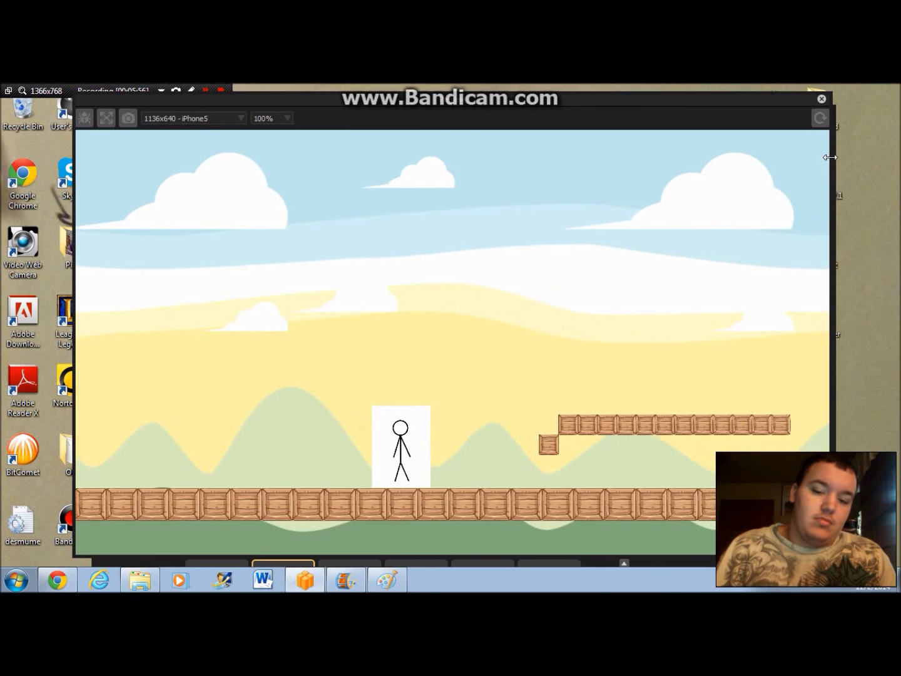
{"action": "key", "text": "Up"}
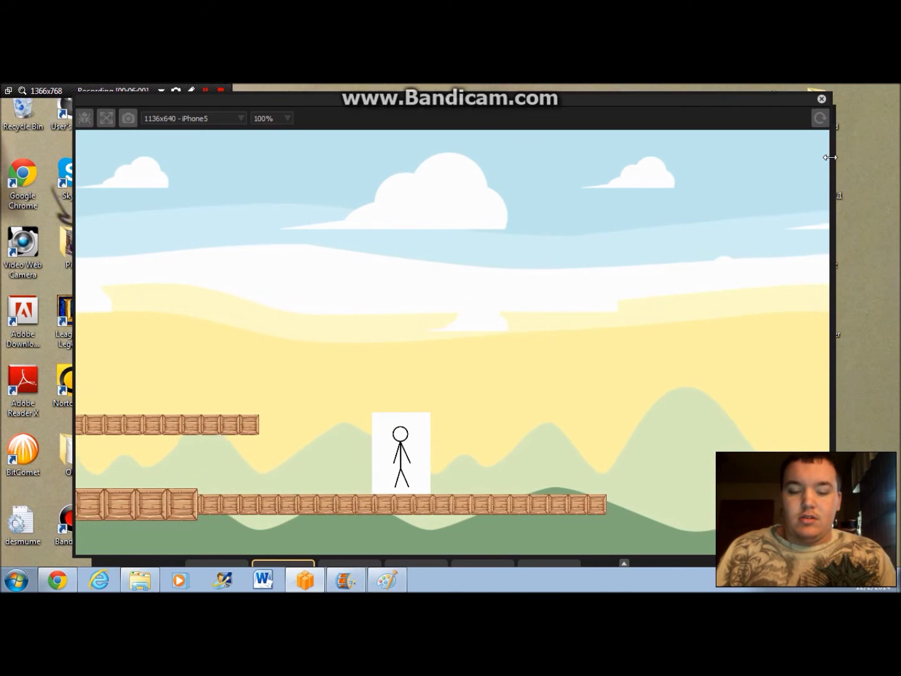
{"action": "key", "text": "Up"}
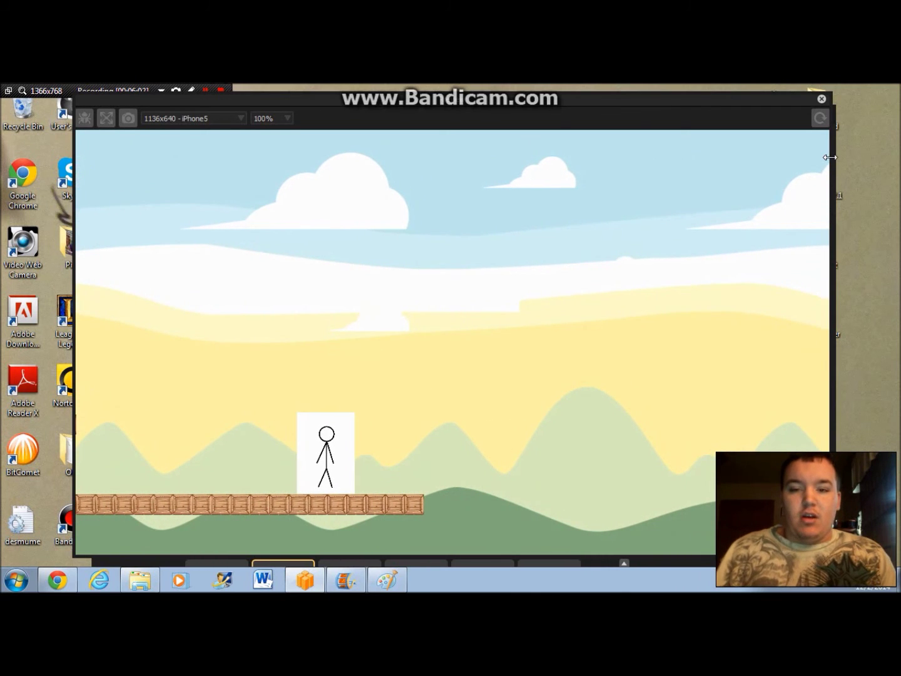
- Restart the preview, make the stick figure jump near the approaching Spirit enemy and close the preview
{"action": "left_click", "coordinate": [820, 118]}
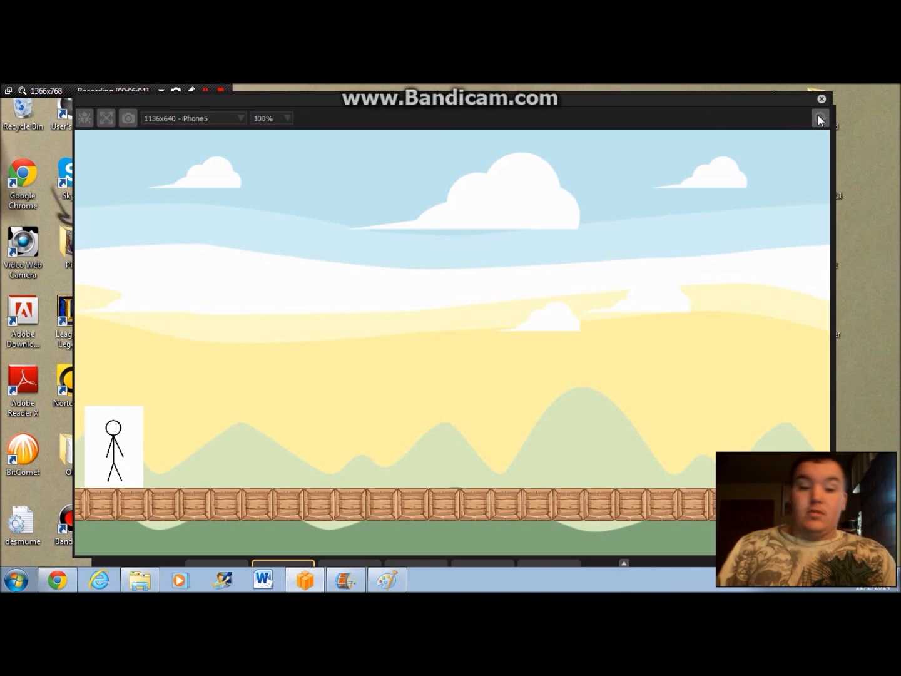
{"action": "key", "text": "Up"}
{"action": "key", "text": "Up"}
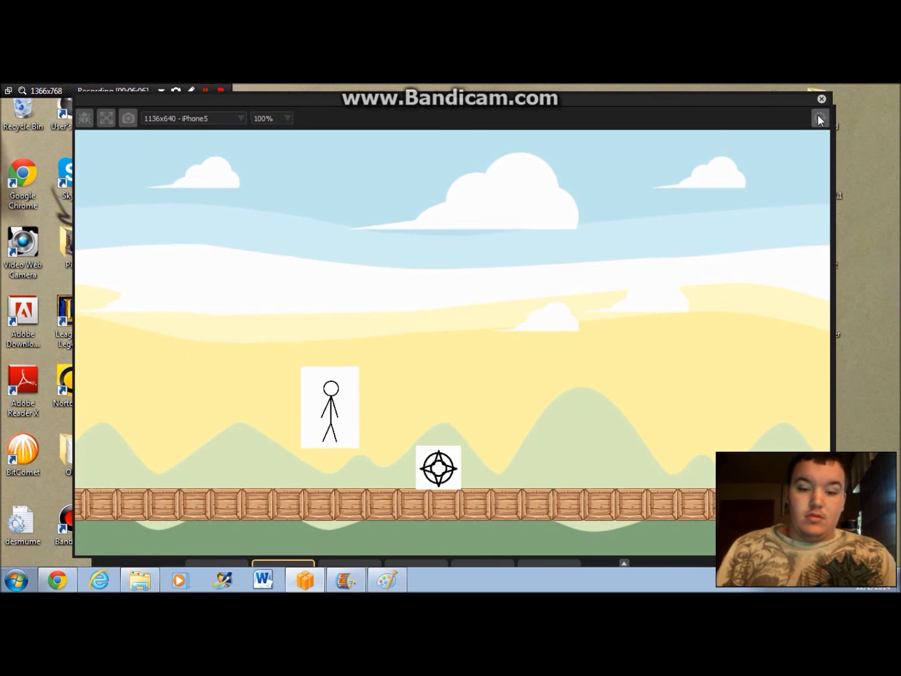
{"action": "left_click", "coordinate": [822, 99]}
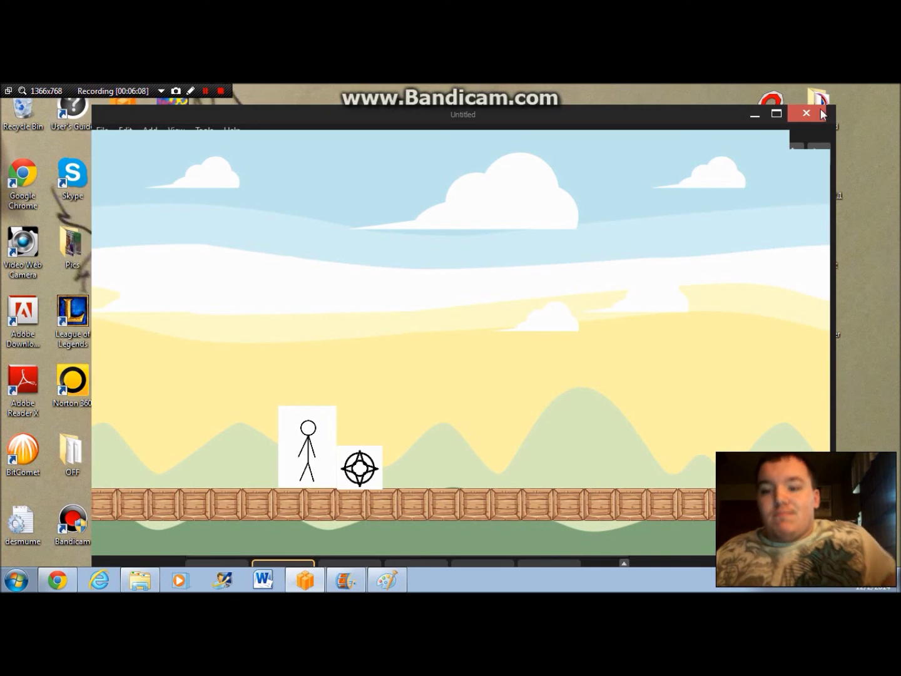
- Set the wakeup distance of both Spirit enemies in section 1 to 1000
{"action": "left_click", "coordinate": [468, 126]}
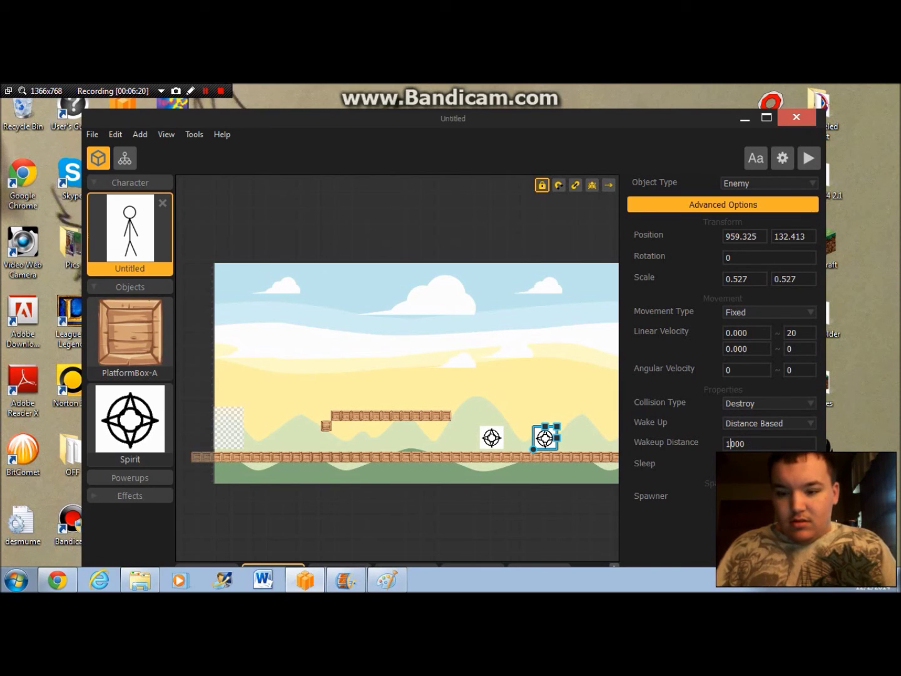
{"action": "left_click", "coordinate": [501, 439]}
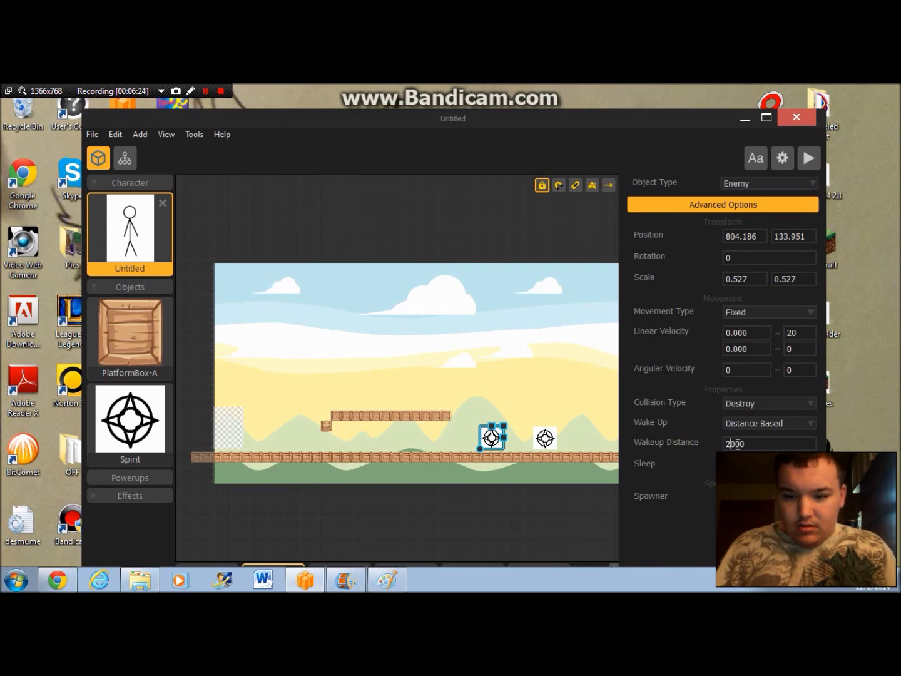
{"action": "type", "text": "1"}
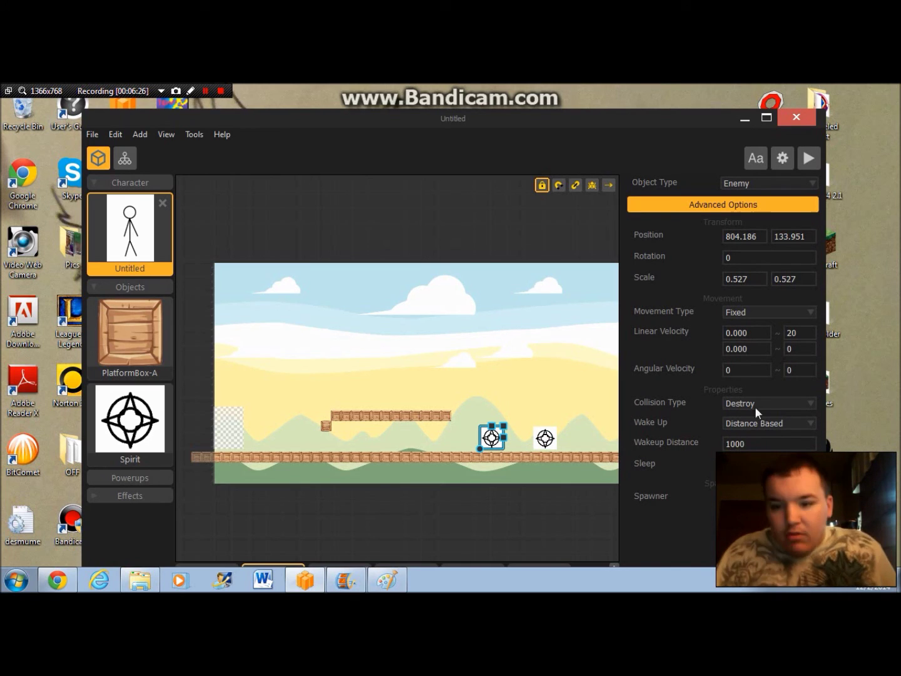
- Preview the level and run the stick figure along the ground towards the raised platform and the approaching Spirit enemy
{"action": "left_click", "coordinate": [809, 164]}
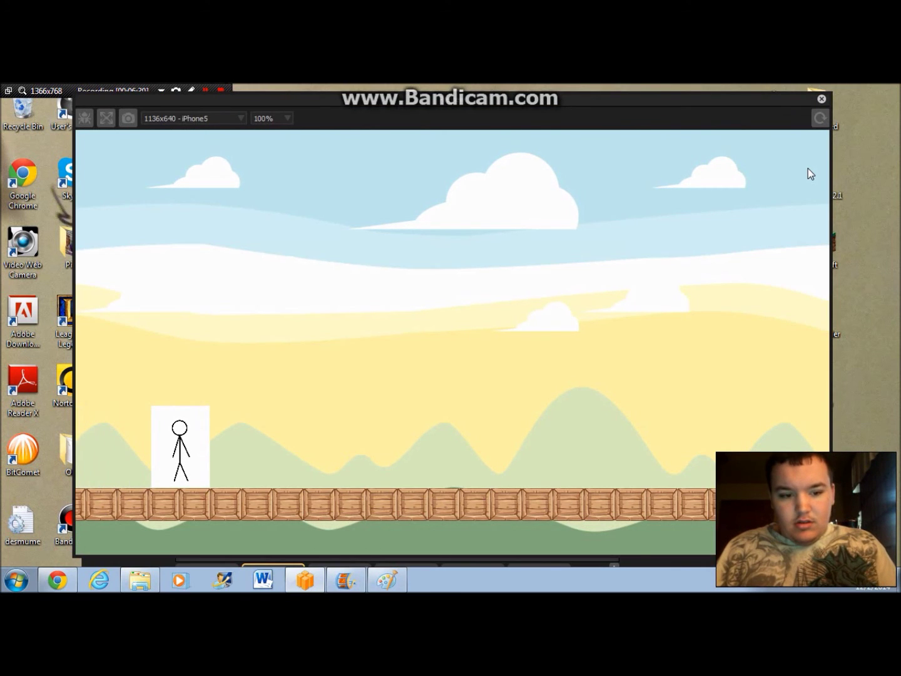
{"action": "key", "text": "Left"}
{"action": "key", "text": "Right"}
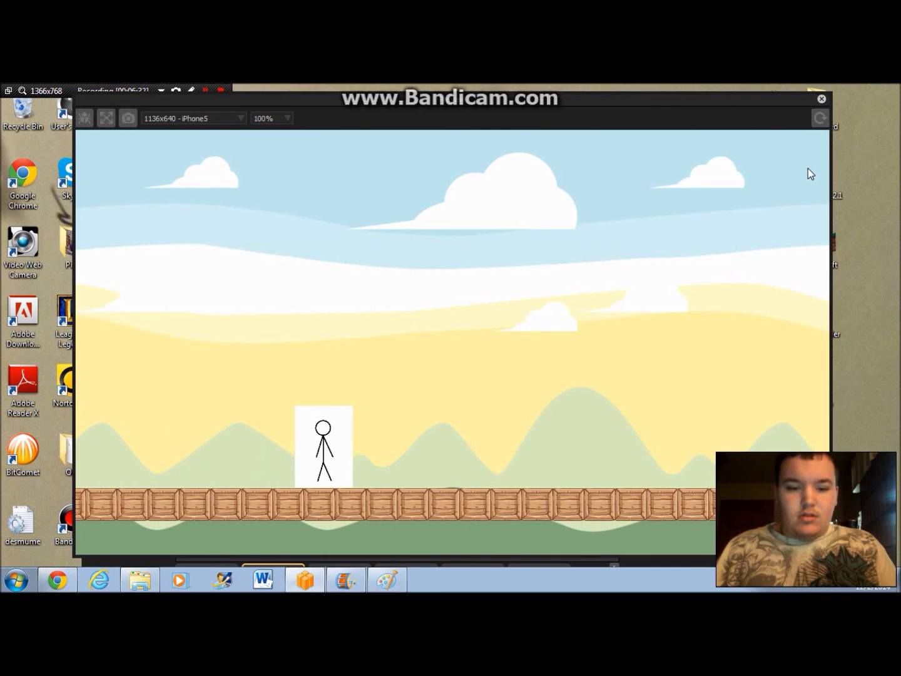
{"action": "key", "text": "Right"}
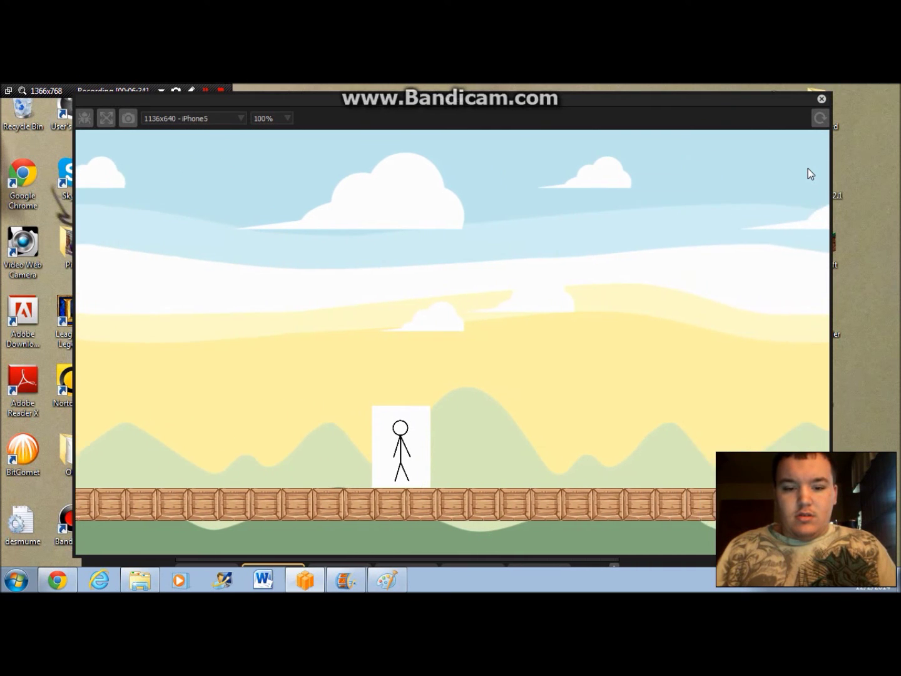
{"action": "key", "text": "Right"}
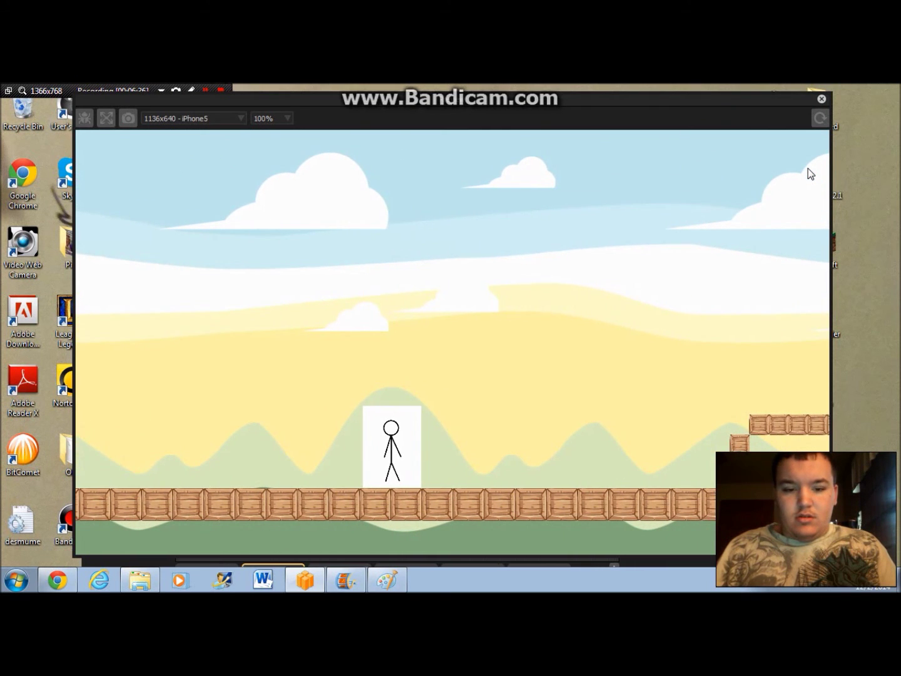
{"action": "key", "text": "Left"}
{"action": "key", "text": "Right"}
{"action": "key", "text": "Left"}
{"action": "key", "text": "Right"}
{"action": "key", "text": "Right"}
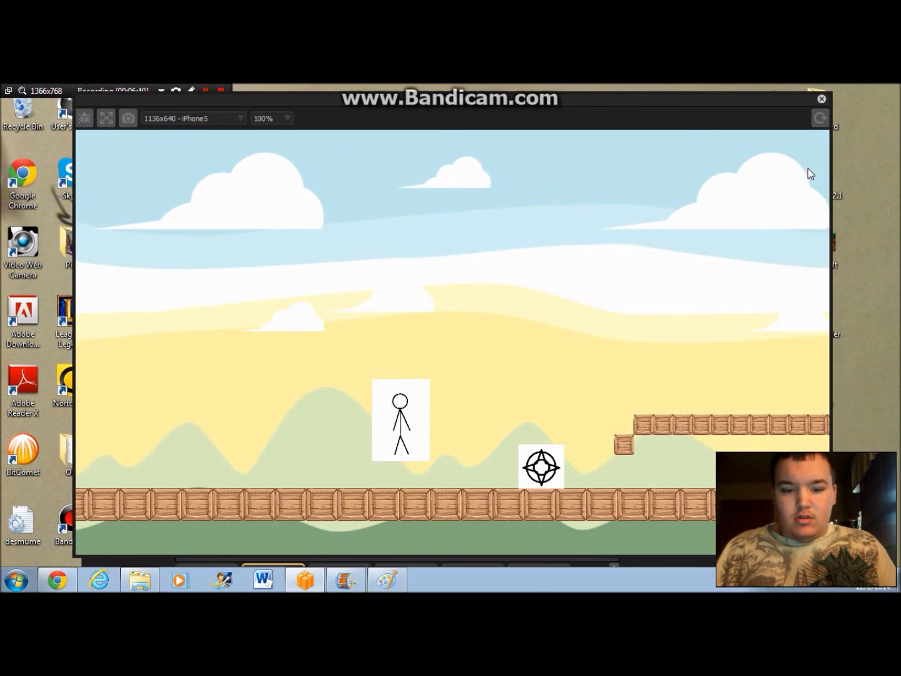
- Jump the stick figure past the Spirit enemy and over the raised platform, then close the preview
{"action": "key", "text": "Left"}
{"action": "key", "text": "Up"}
{"action": "key", "text": "Right"}
{"action": "key", "text": "Up"}
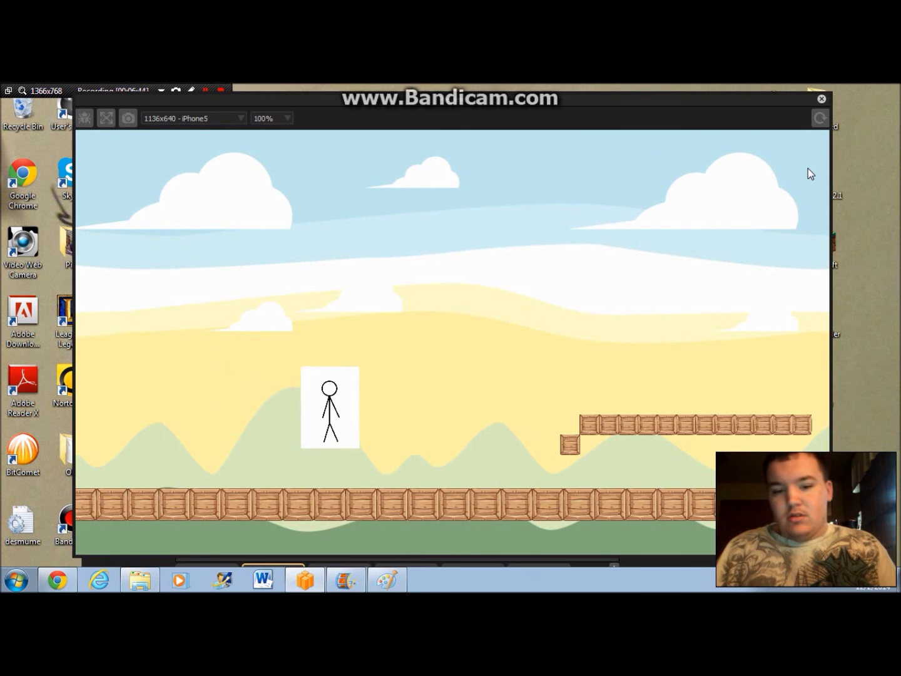
{"action": "key", "text": "Up"}
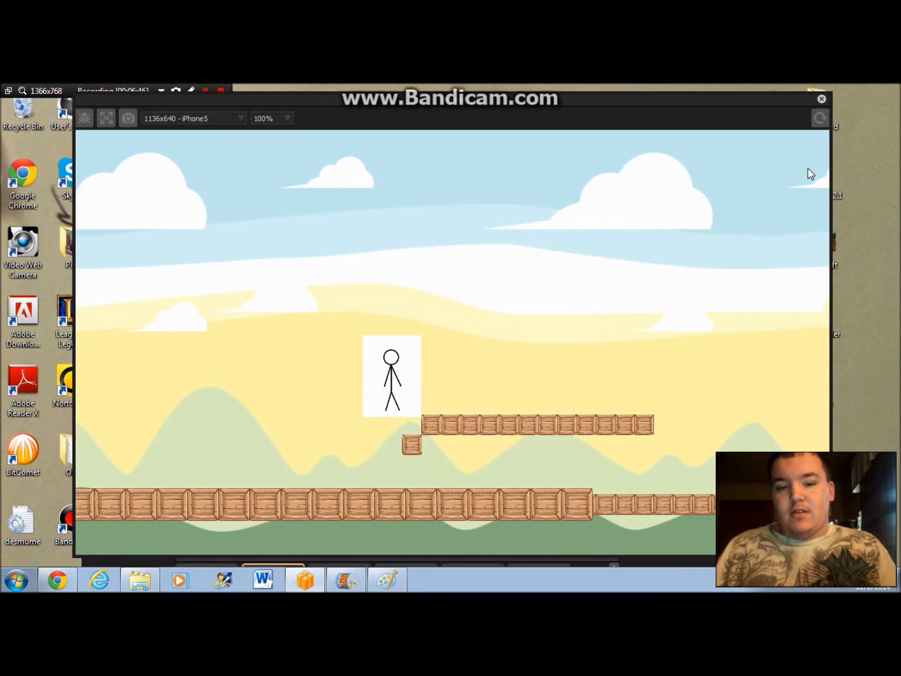
{"action": "key", "text": "Up"}
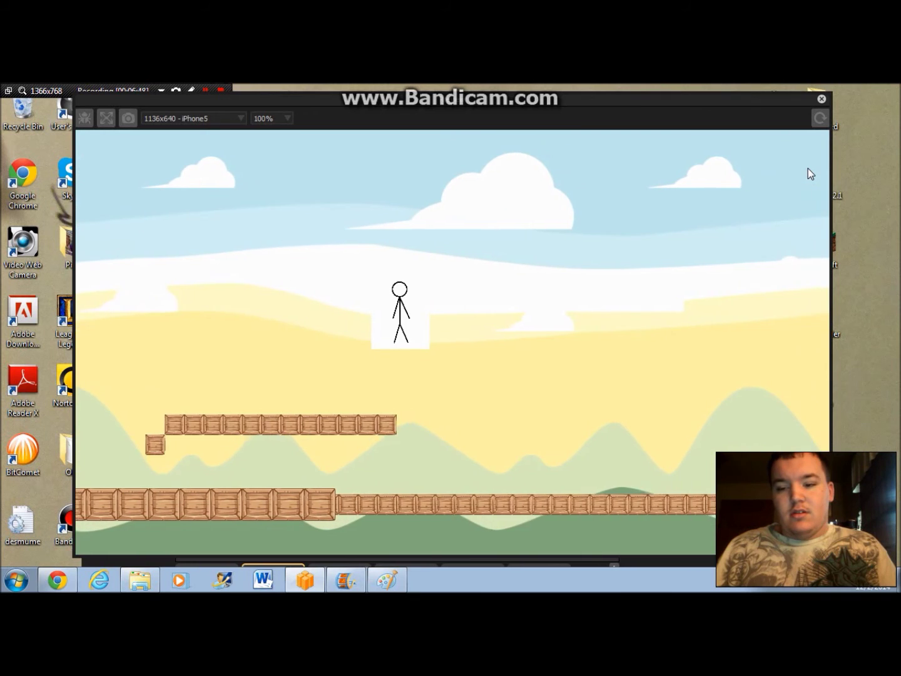
{"action": "left_click", "coordinate": [822, 99]}
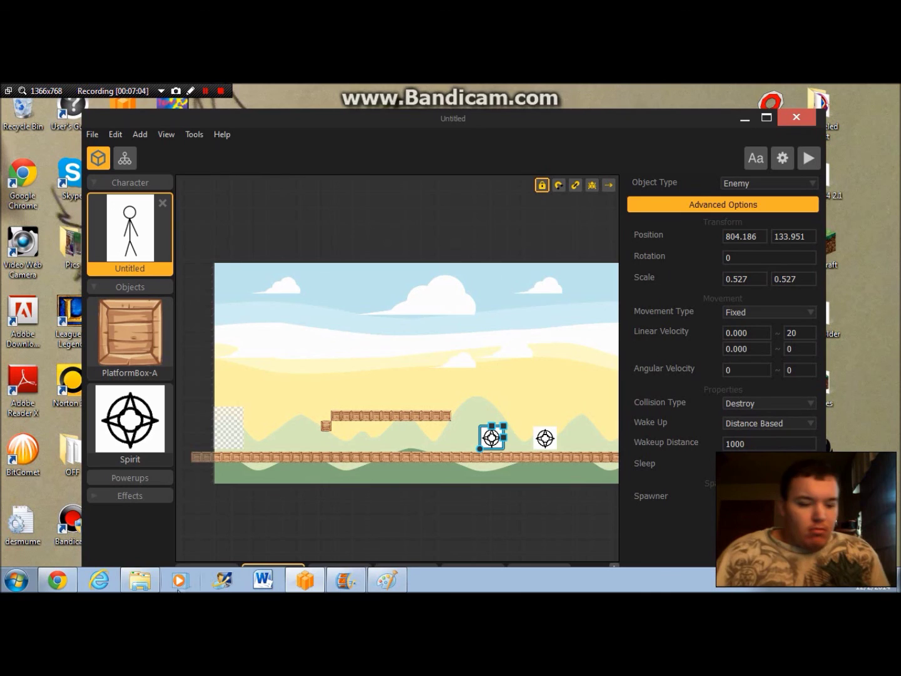
- Add the Orange image from the Box Powerups folder above section 1's raised platform and scale it to about 0.345
{"action": "left_click", "coordinate": [140, 579]}
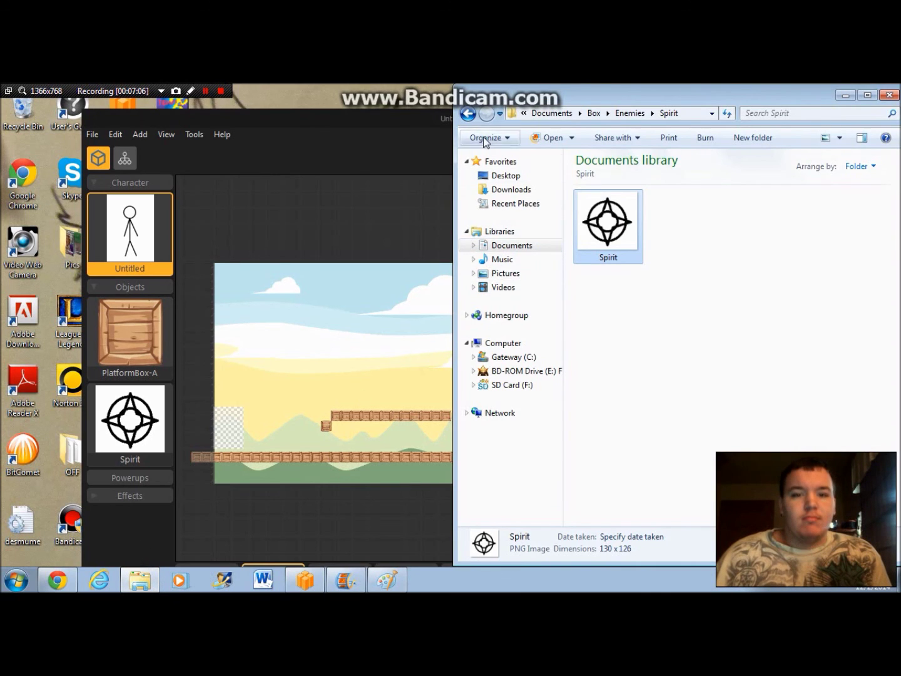
{"action": "left_click", "coordinate": [470, 115]}
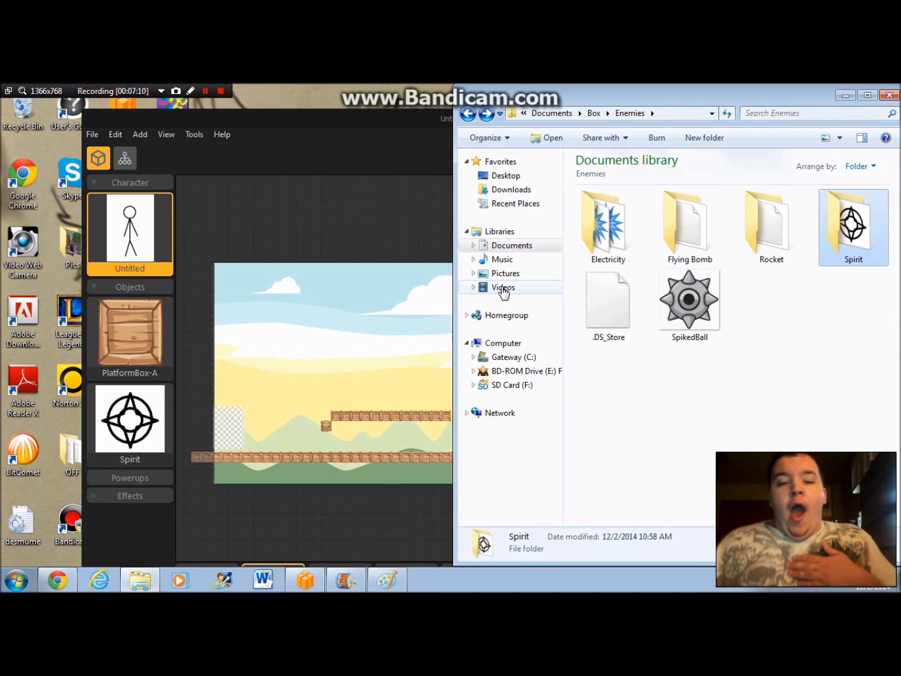
{"action": "left_click", "coordinate": [468, 115]}
{"action": "double_click", "coordinate": [686, 302]}
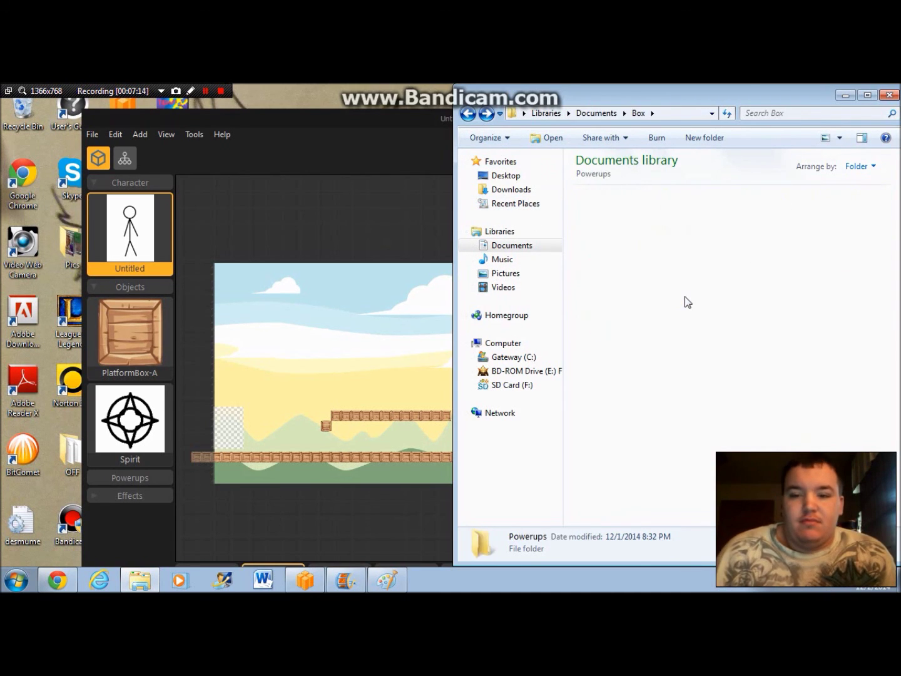
{"action": "left_click_drag", "start_coordinate": [622, 235], "coordinate": [300, 454]}
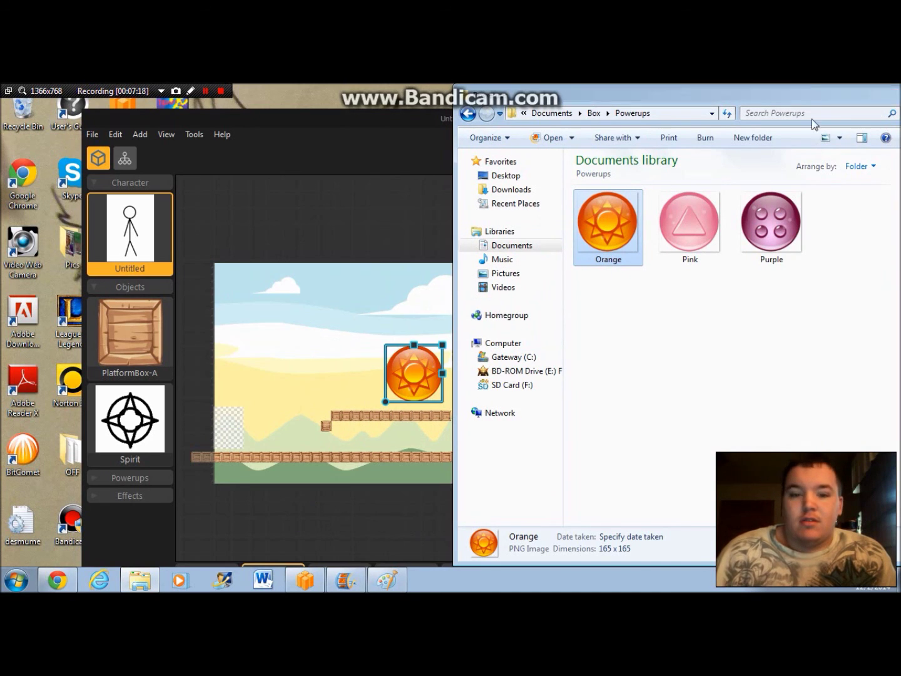
{"action": "left_click", "coordinate": [846, 95]}
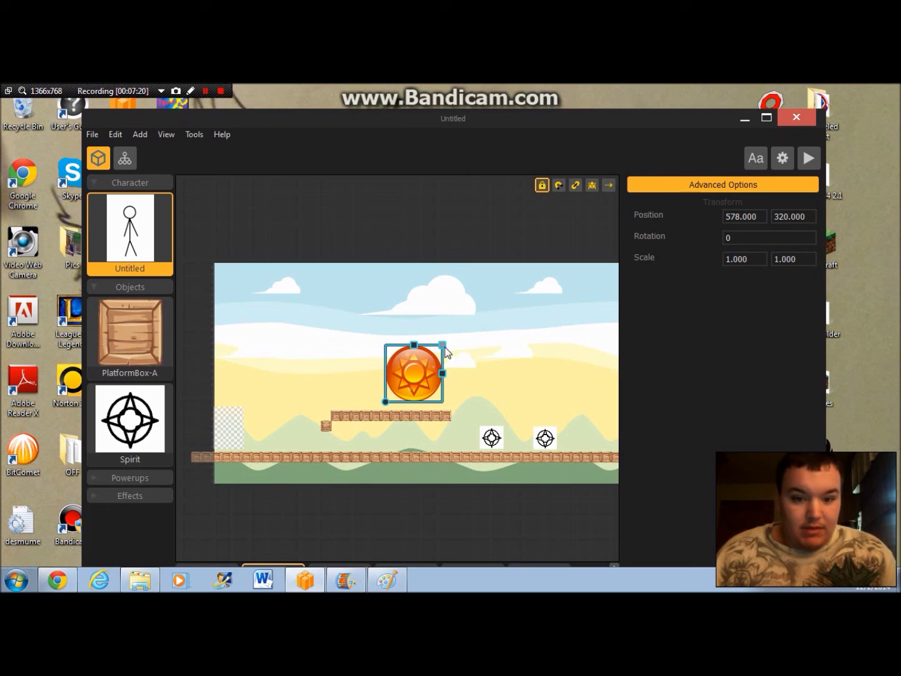
{"action": "left_click_drag", "start_coordinate": [442, 345], "coordinate": [384, 381]}
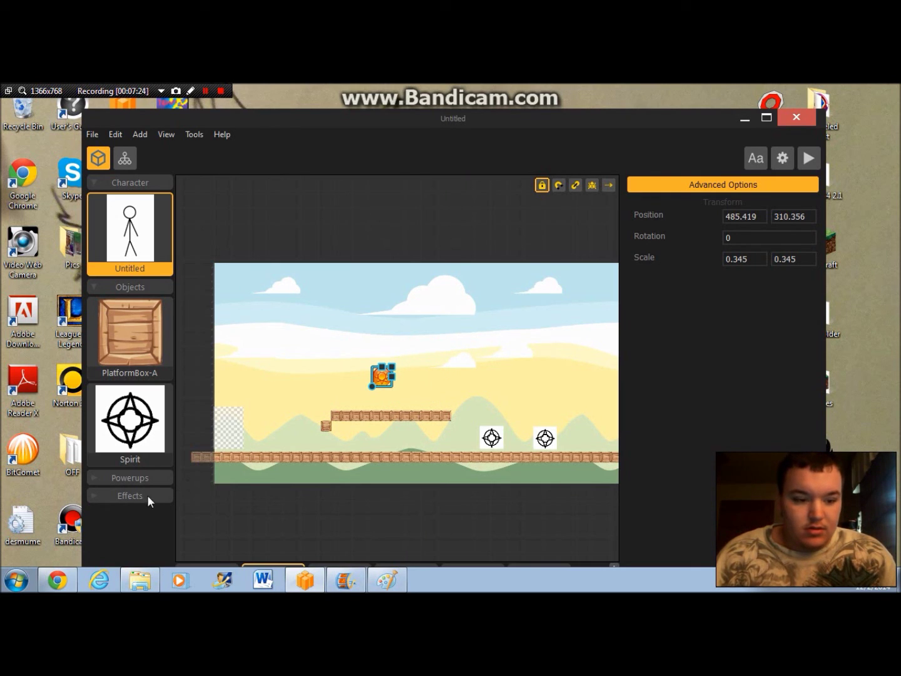
- Place a Trail effect on the orange powerup above the raised platform
{"action": "left_click", "coordinate": [120, 501]}
{"action": "scroll", "coordinate": [124, 499], "scroll_direction": "down", "scroll_amount": 3}
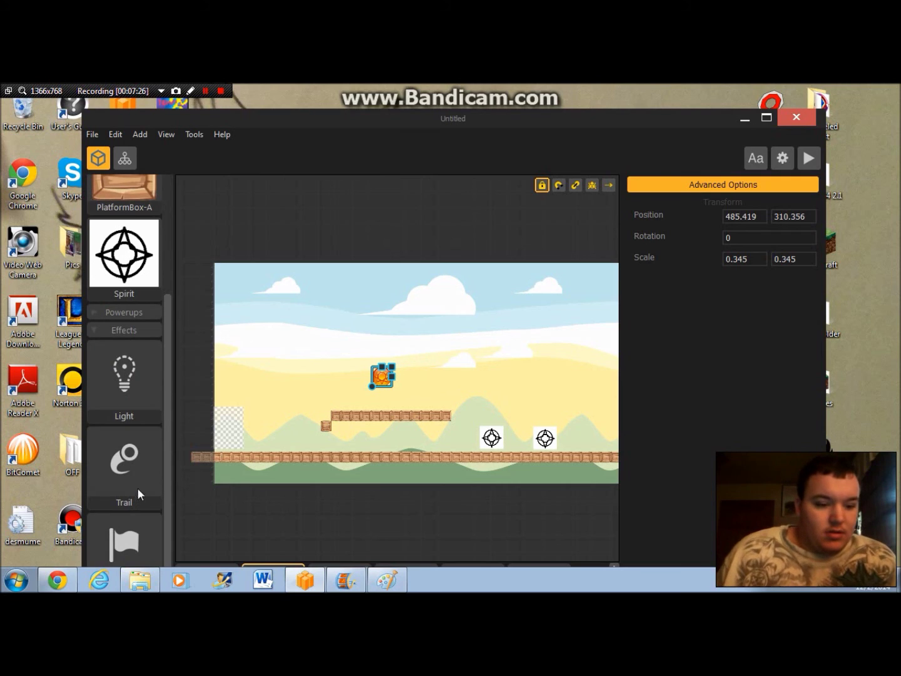
{"action": "left_click", "coordinate": [116, 461]}
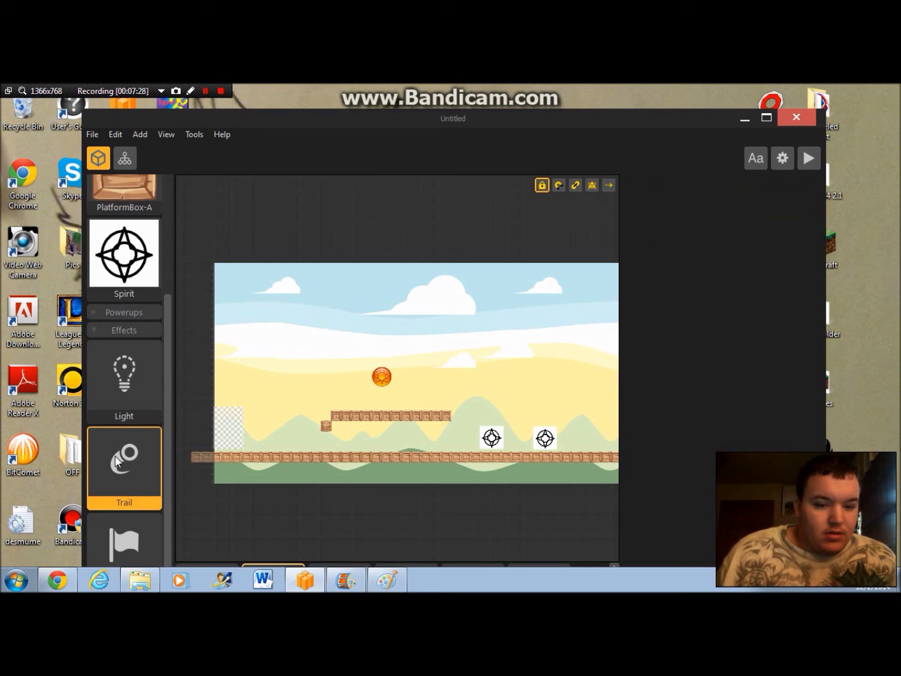
{"action": "left_click_drag", "start_coordinate": [124, 469], "coordinate": [381, 386]}
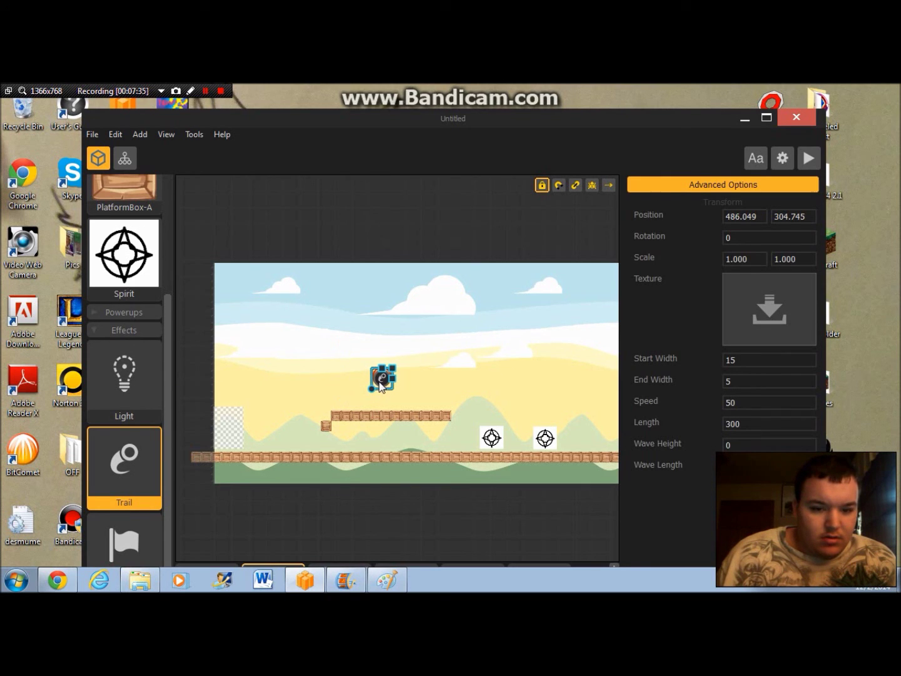
- Preview the level again, running and jumping the stick figure along the Start section's ground towards the raised platform
{"action": "left_click", "coordinate": [804, 159]}
{"action": "key", "text": "Right"}
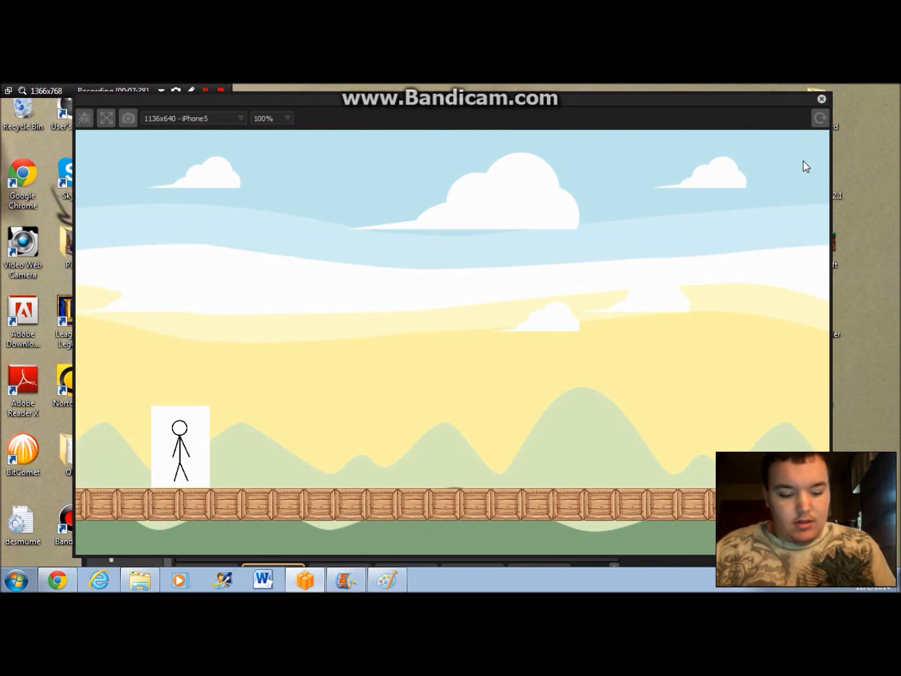
{"action": "key", "text": "Right"}
{"action": "key", "text": "Right"}
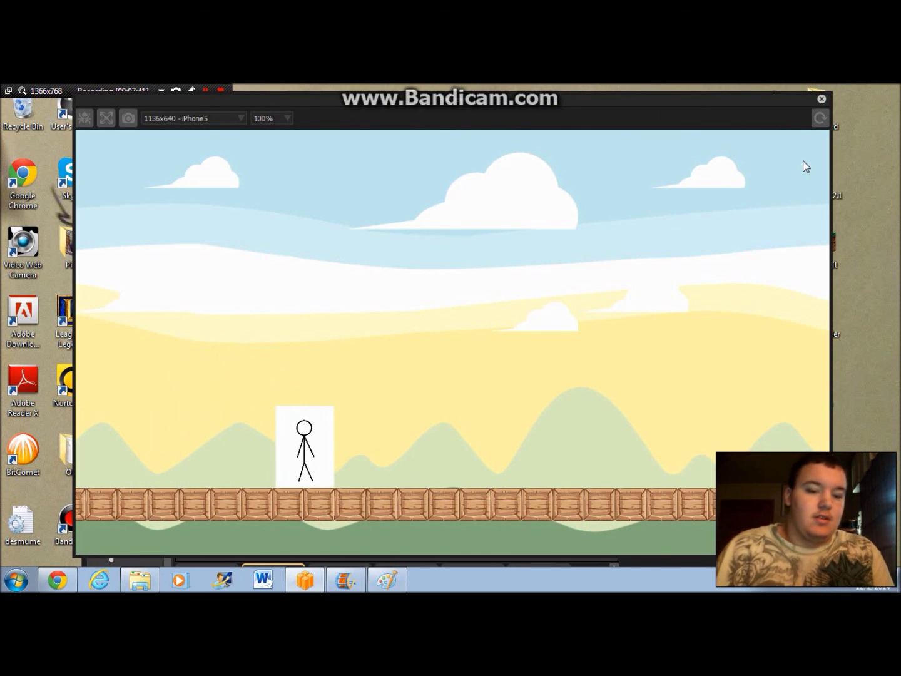
{"action": "key", "text": "Up"}
{"action": "key", "text": "Right"}
{"action": "key", "text": "Up"}
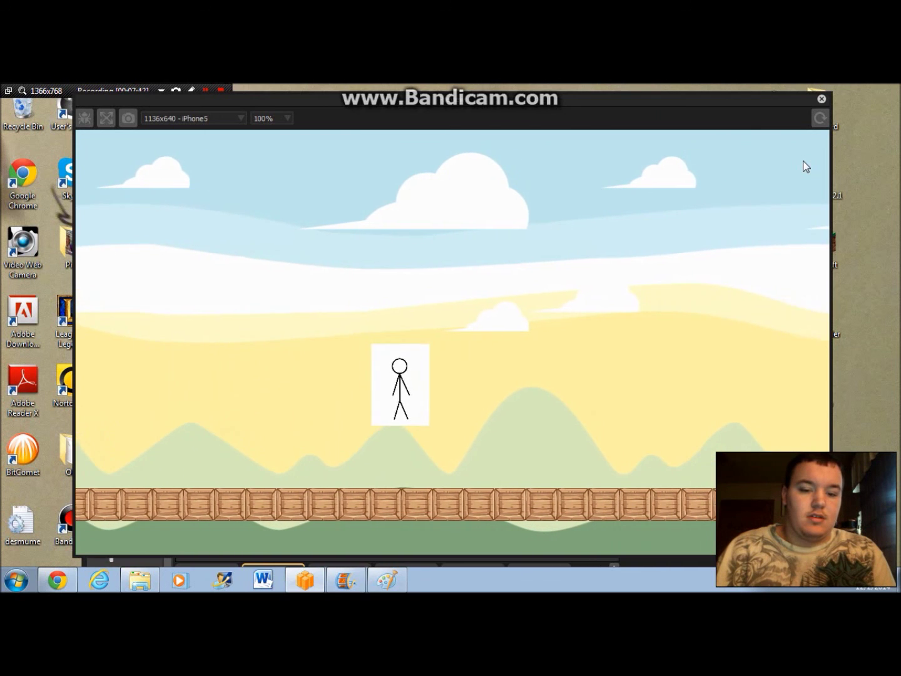
{"action": "key", "text": "Up"}
{"action": "key", "text": "Right"}
{"action": "key", "text": "Up"}
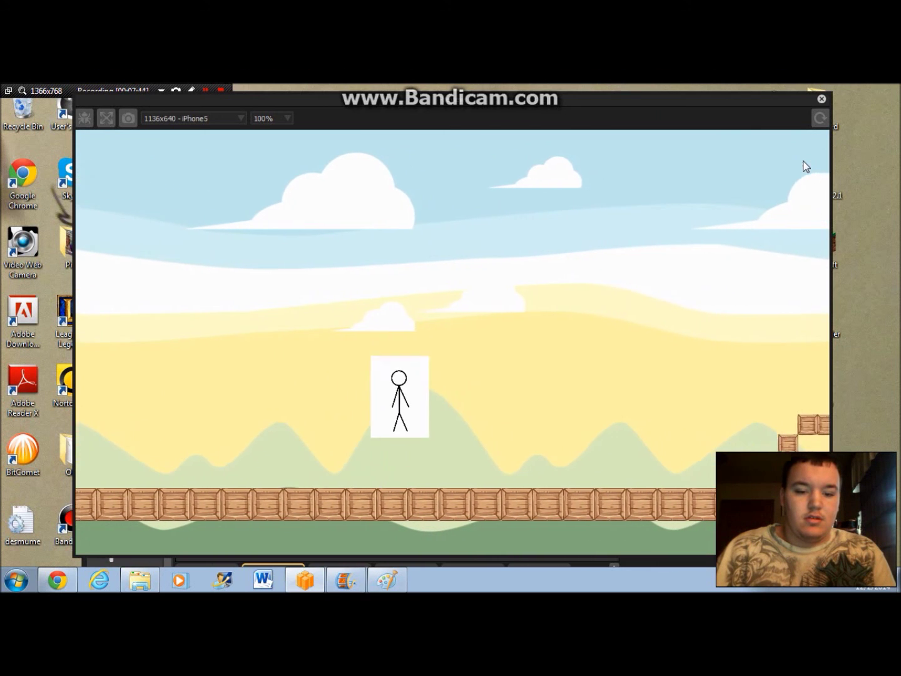
- Jump the stick figure through the orange powerup and its trail, continue to the far ground and close the preview
{"action": "key", "text": "Up"}
{"action": "key", "text": "Right"}
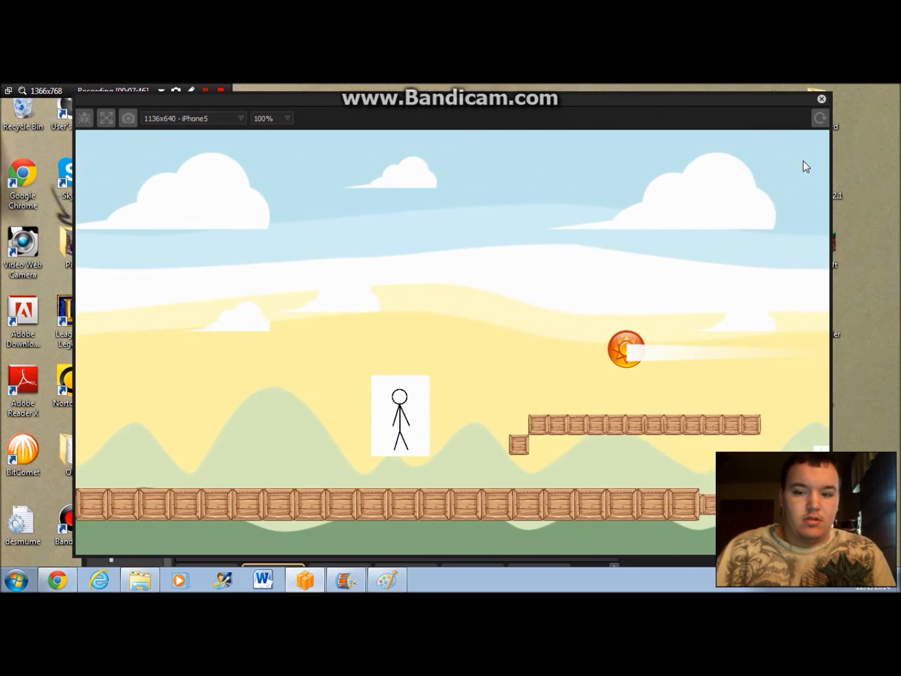
{"action": "key", "text": "Up"}
{"action": "key", "text": "Right"}
{"action": "key", "text": "Up"}
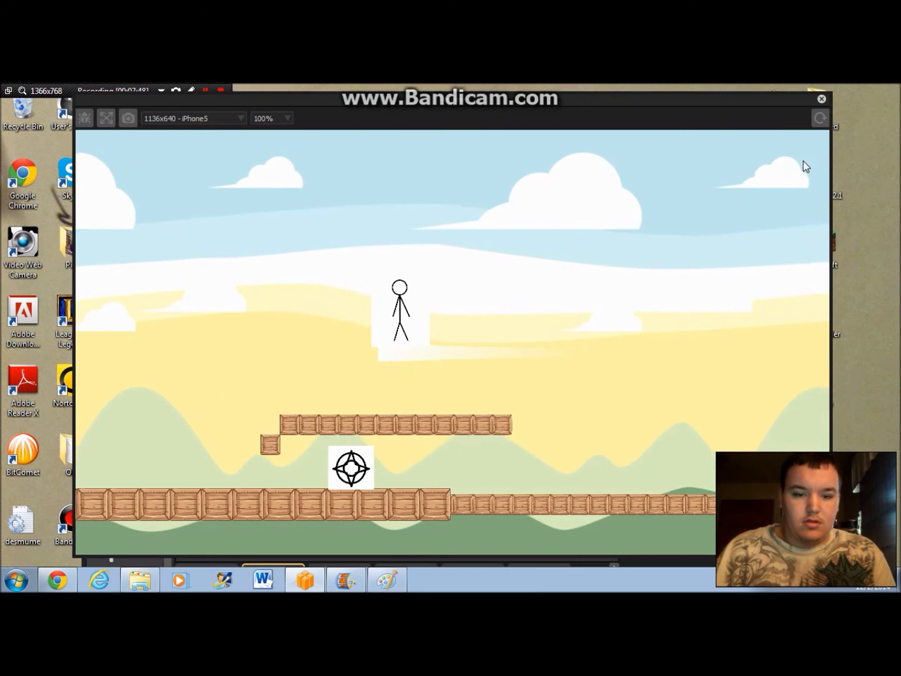
{"action": "key", "text": "Up"}
{"action": "key", "text": "Right"}
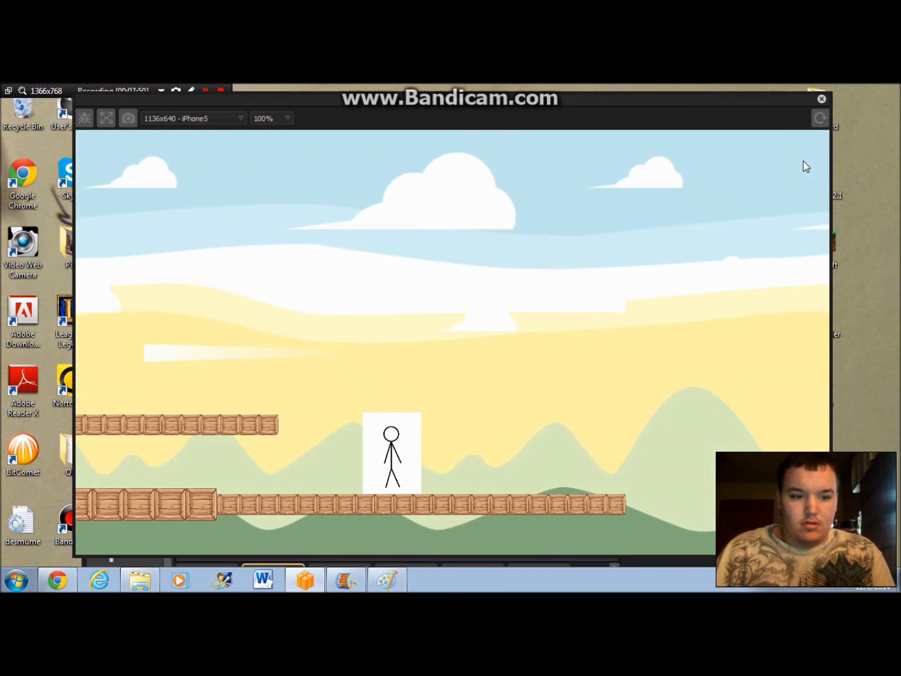
{"action": "key", "text": "Left"}
{"action": "key", "text": "Up"}
{"action": "key", "text": "Right"}
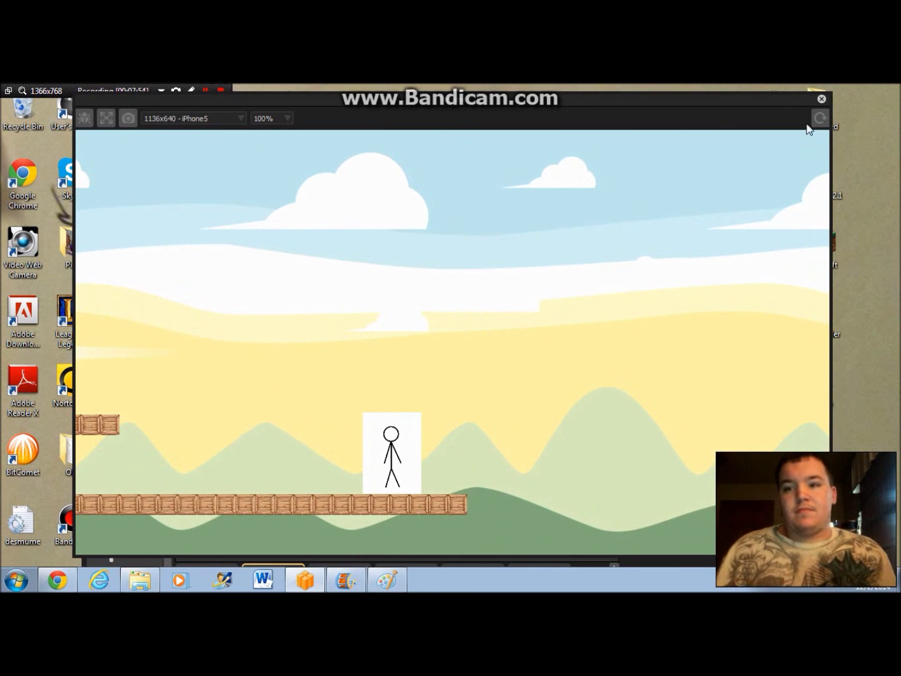
{"action": "left_click", "coordinate": [819, 100]}
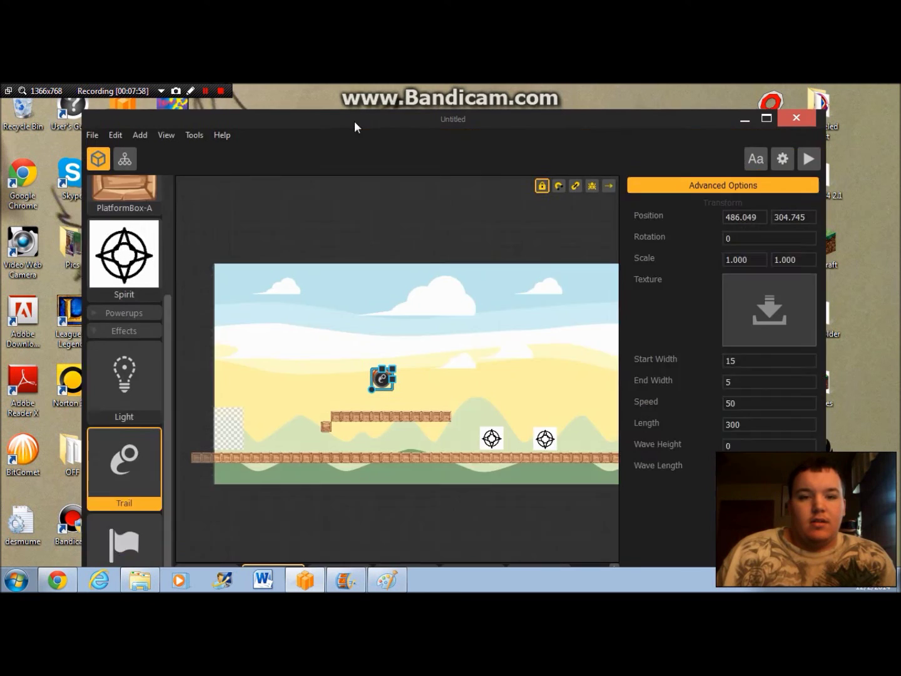
- Open the Start section and delete the stray object overlapping the ground beside the stick figure
{"action": "left_click_drag", "start_coordinate": [354, 126], "coordinate": [347, 130]}
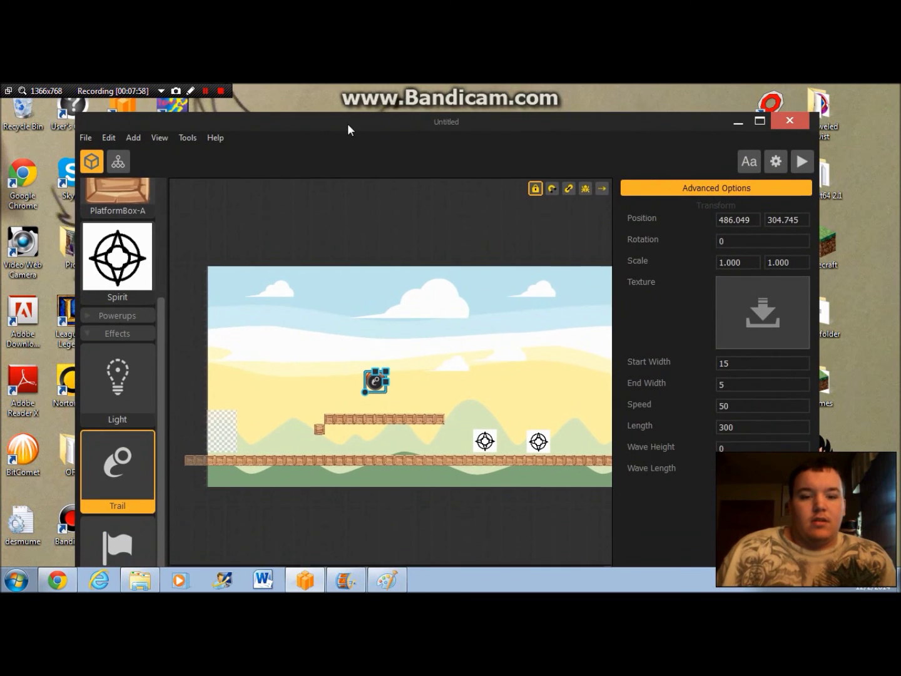
{"action": "scroll", "coordinate": [279, 438], "scroll_direction": "down", "scroll_amount": 2}
{"action": "scroll", "coordinate": [279, 439], "scroll_direction": "up", "scroll_amount": 1}
{"action": "left_click_drag", "start_coordinate": [497, 122], "coordinate": [500, 93]}
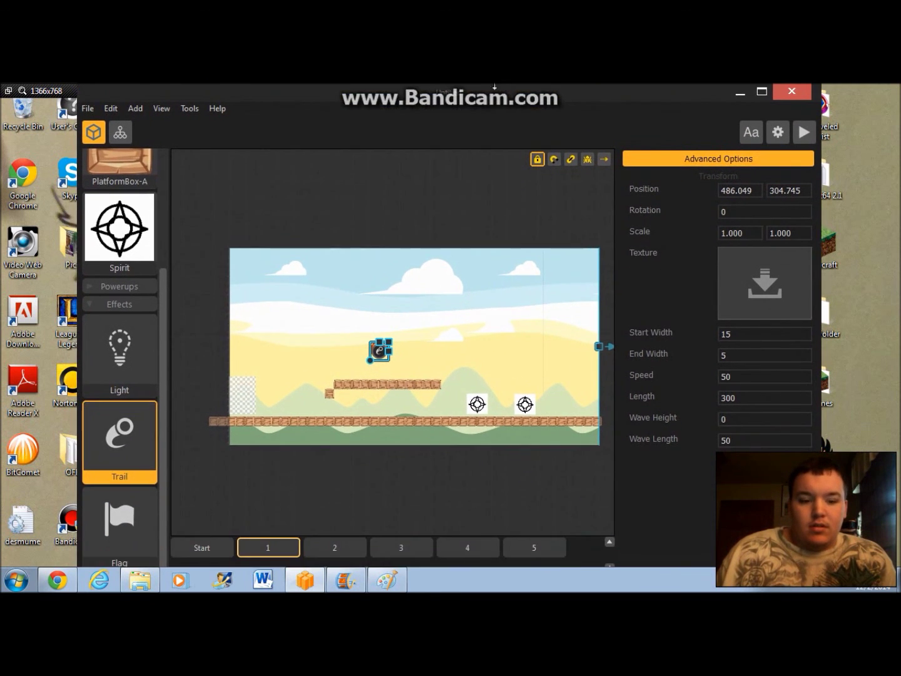
{"action": "left_click", "coordinate": [205, 547]}
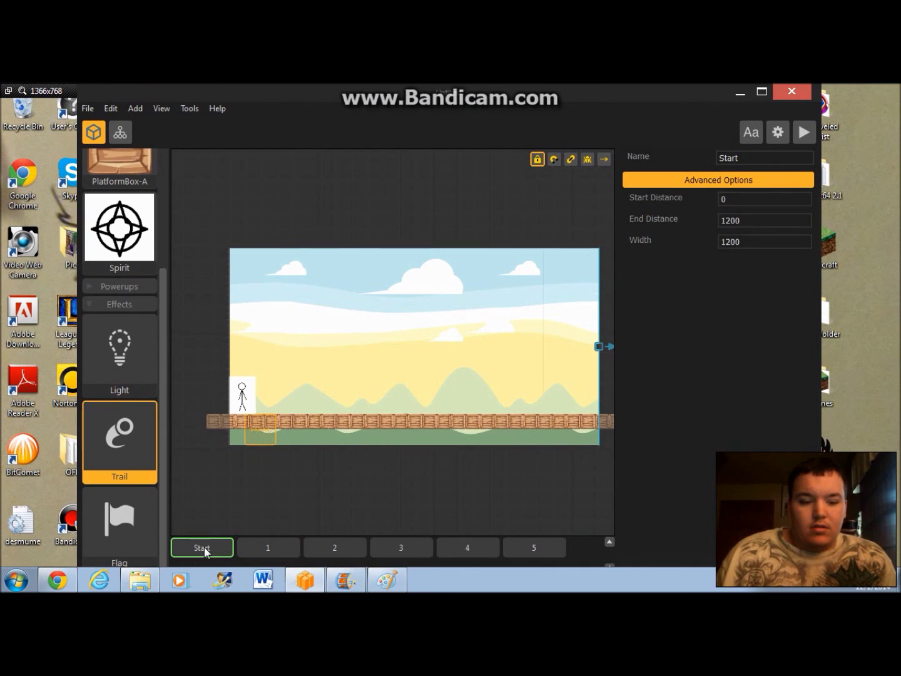
{"action": "left_click", "coordinate": [264, 440]}
{"action": "right_click", "coordinate": [264, 440]}
{"action": "left_click", "coordinate": [292, 448]}
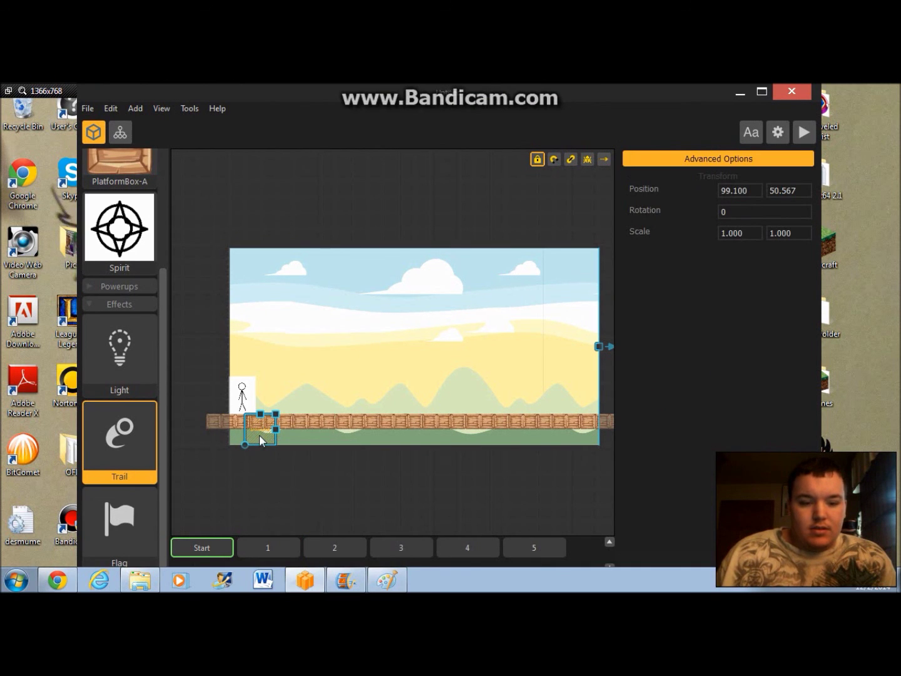
{"action": "left_click", "coordinate": [259, 435]}
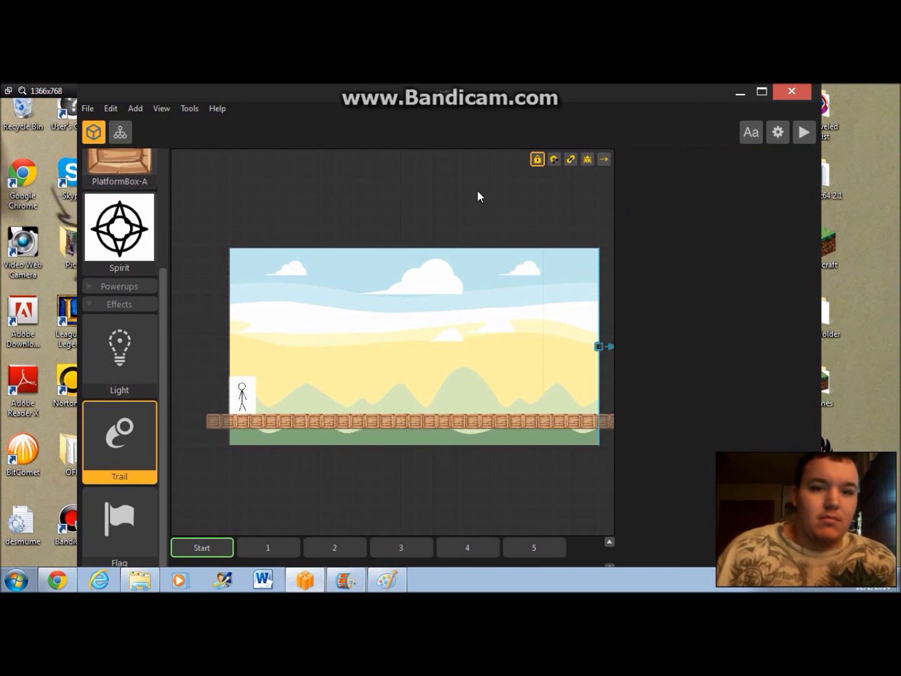
- Preview the level from the Start section and run the stick figure along the ground towards the raised platform
{"action": "left_click_drag", "start_coordinate": [455, 108], "coordinate": [420, 136]}
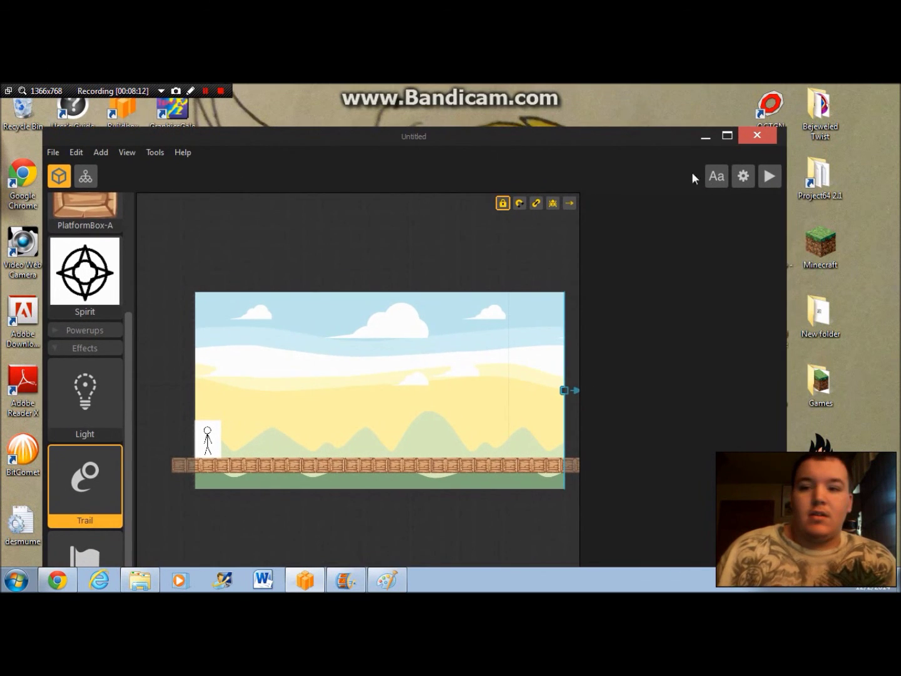
{"action": "left_click", "coordinate": [770, 178]}
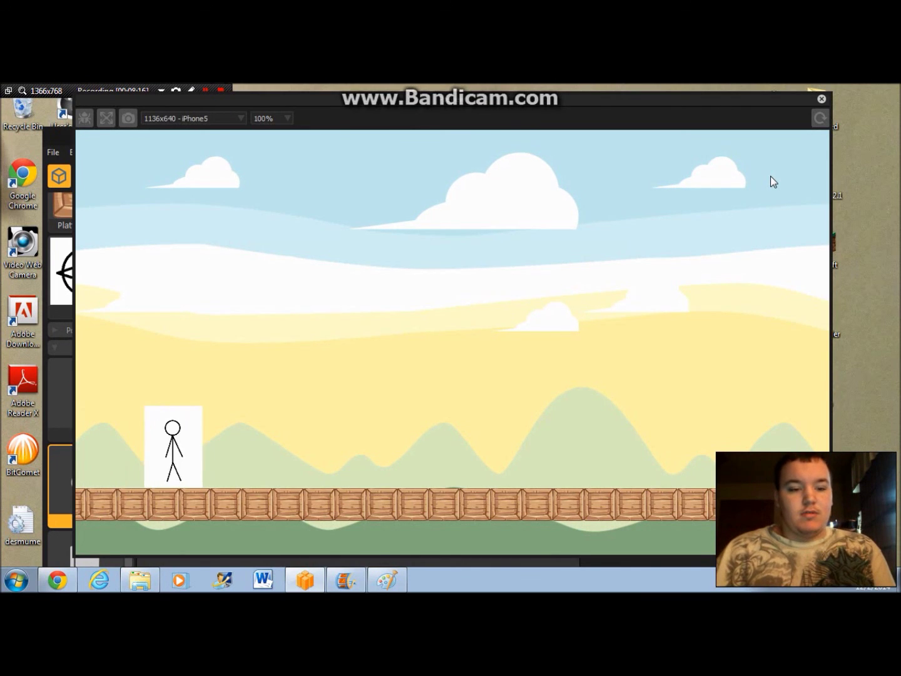
{"action": "key", "text": "Right"}
{"action": "key", "text": "Right"}
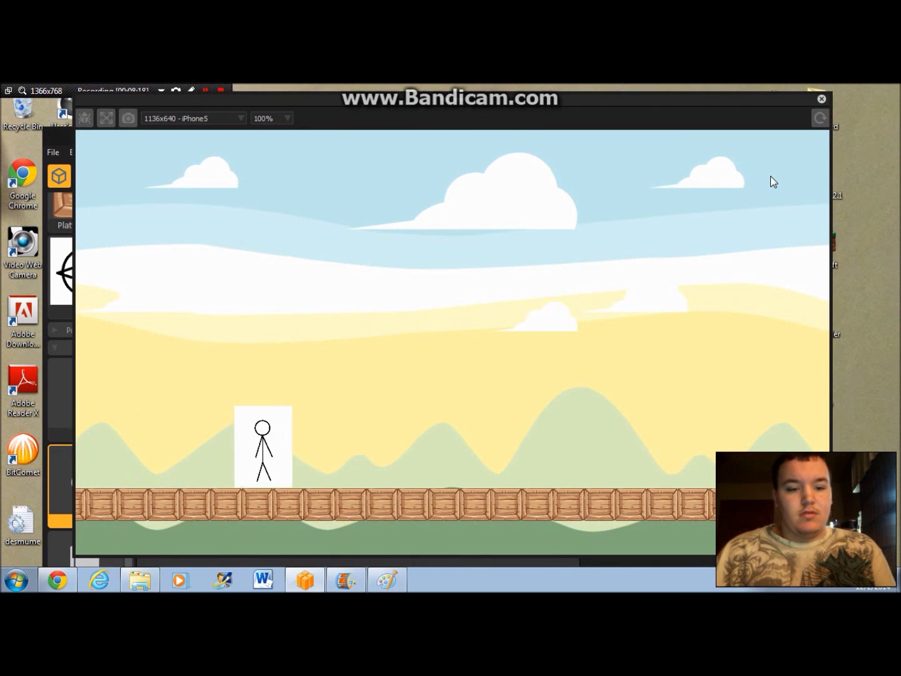
{"action": "key", "text": "Right"}
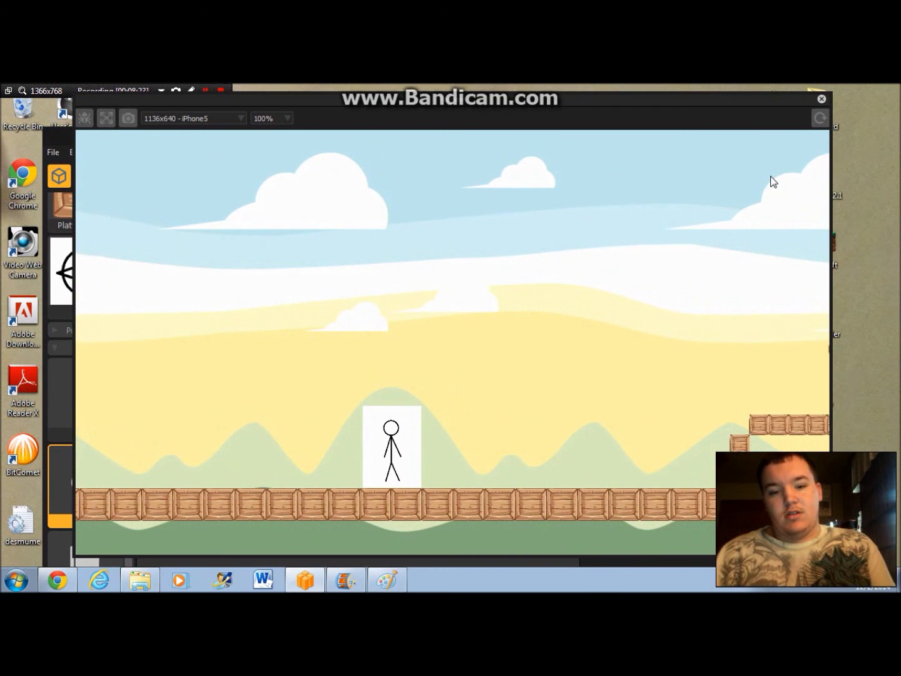
{"action": "key", "text": "Right"}
{"action": "key", "text": "Right"}
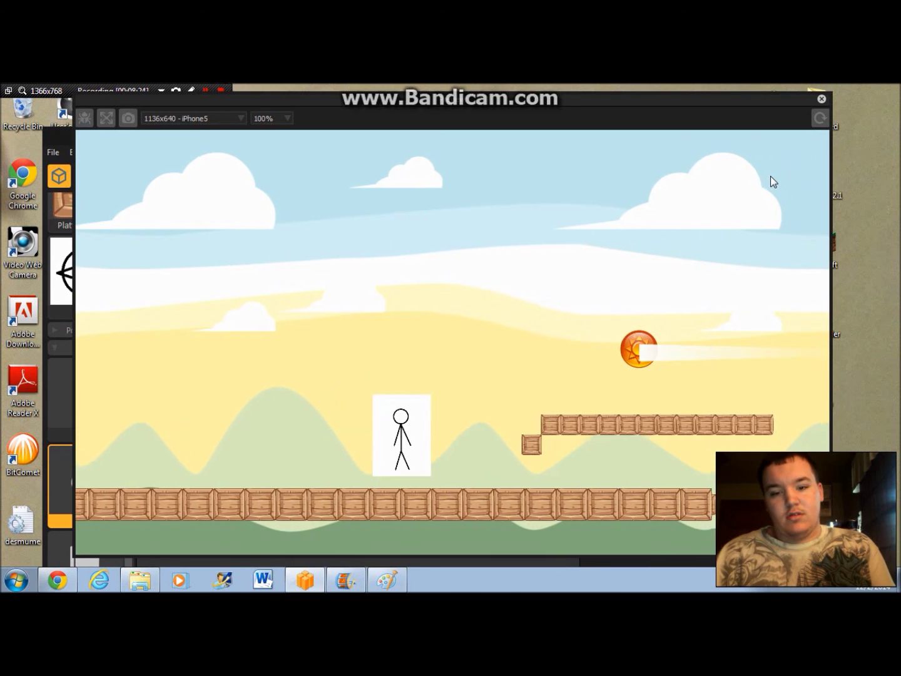
- Jump the stick figure onto the raised platform and through the orange powerup, continue past the platform, and close the preview
{"action": "key", "text": "Up"}
{"action": "key", "text": "Right"}
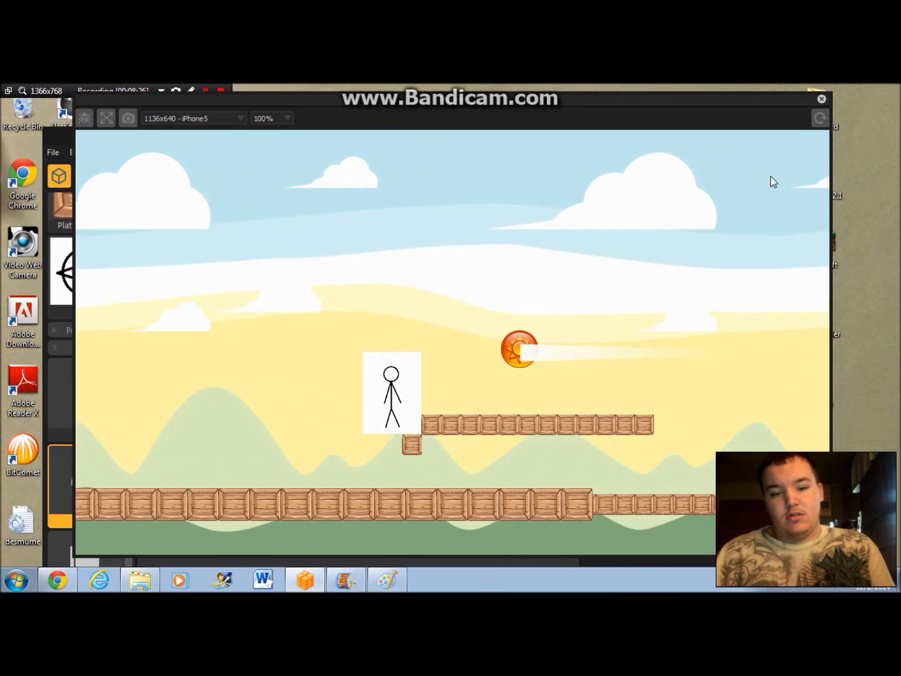
{"action": "key", "text": "Up"}
{"action": "key", "text": "Right"}
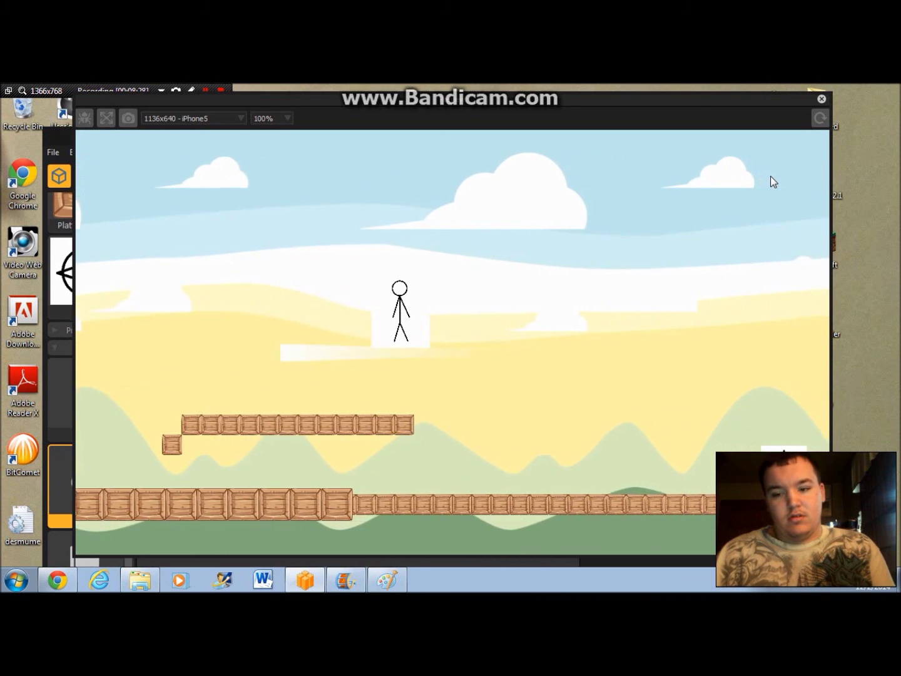
{"action": "key", "text": "Right"}
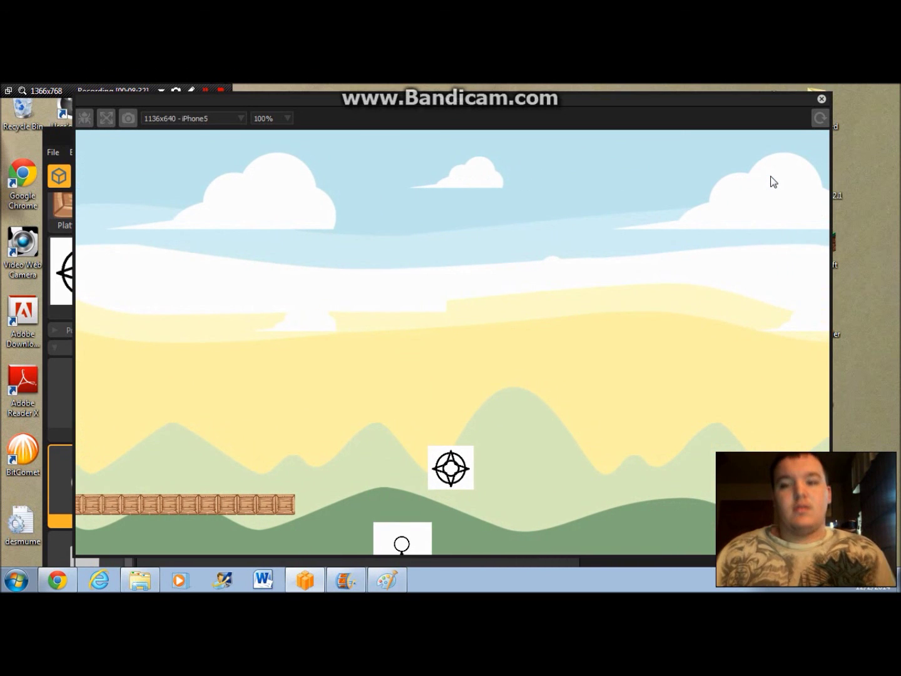
{"action": "left_click", "coordinate": [822, 99]}
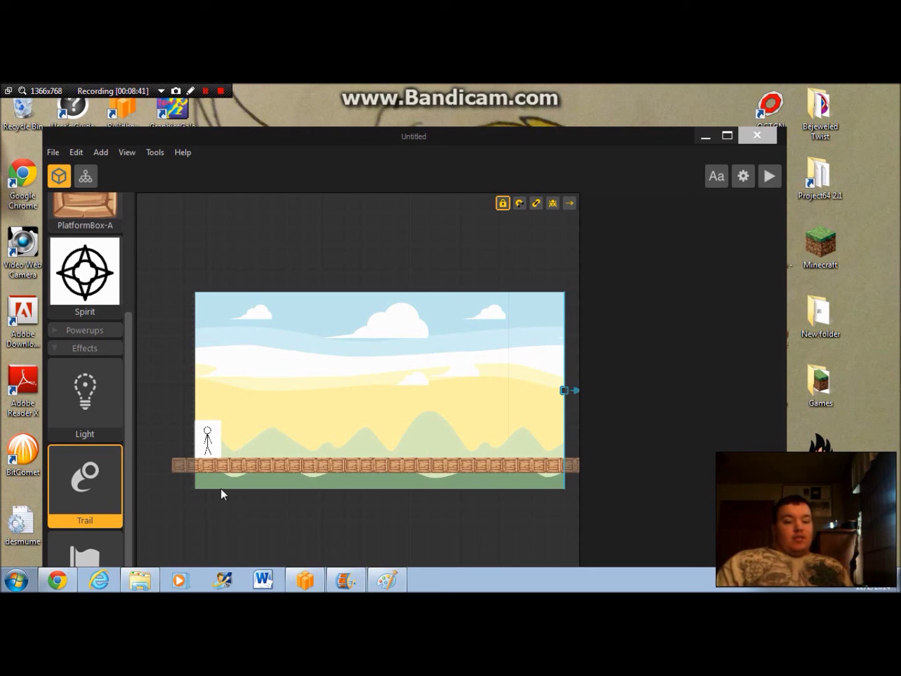
- Open section 1 and delete the orange powerup together with its Trail effect above the raised platform
{"action": "double_click", "coordinate": [354, 143]}
{"action": "left_click", "coordinate": [239, 550]}
{"action": "right_click", "coordinate": [351, 356]}
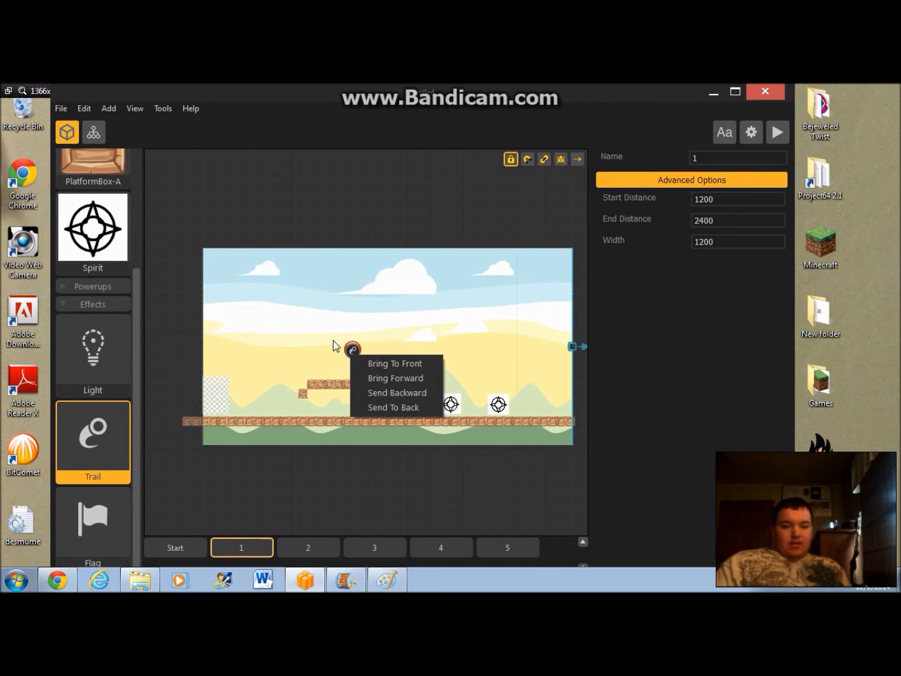
{"action": "left_click", "coordinate": [346, 351]}
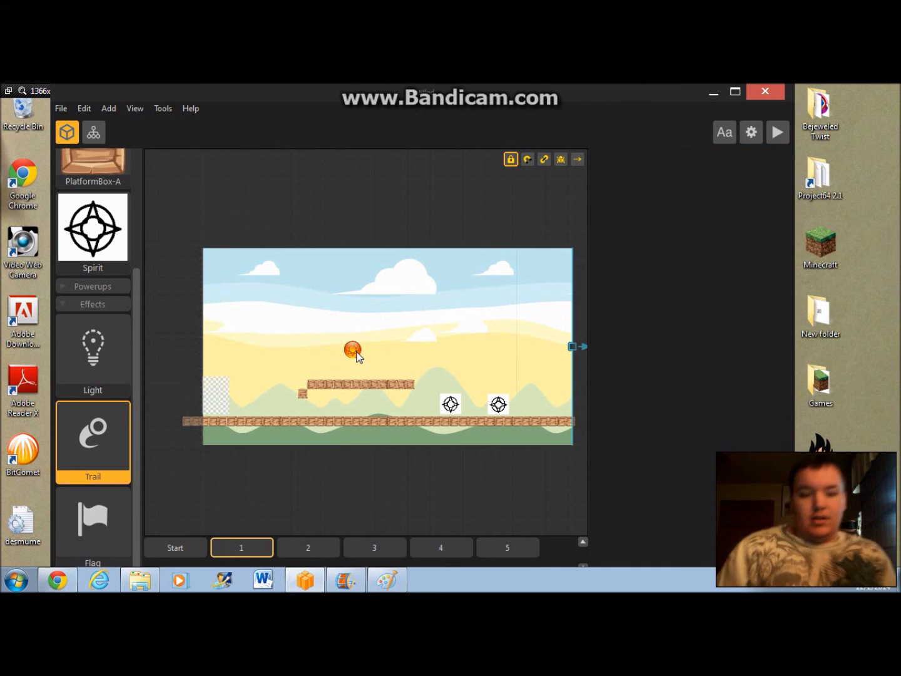
{"action": "scroll", "coordinate": [358, 355], "scroll_direction": "up", "scroll_amount": 1}
{"action": "key", "text": "Delete"}
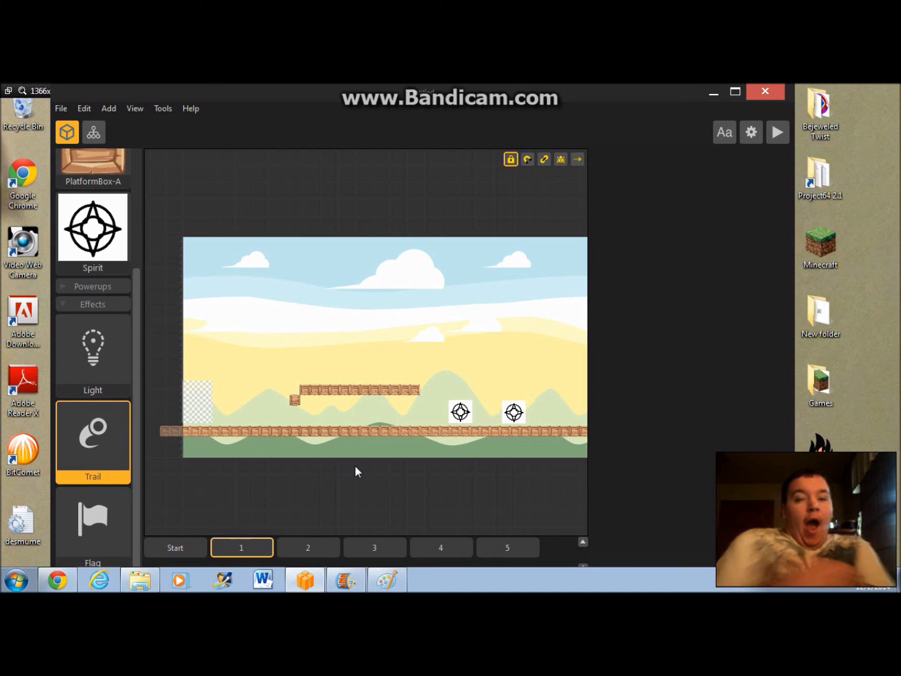
- Select the Spirit enemy farthest along section 1's ground and review its Movement Type options, keeping Fixed
{"action": "left_click", "coordinate": [514, 414]}
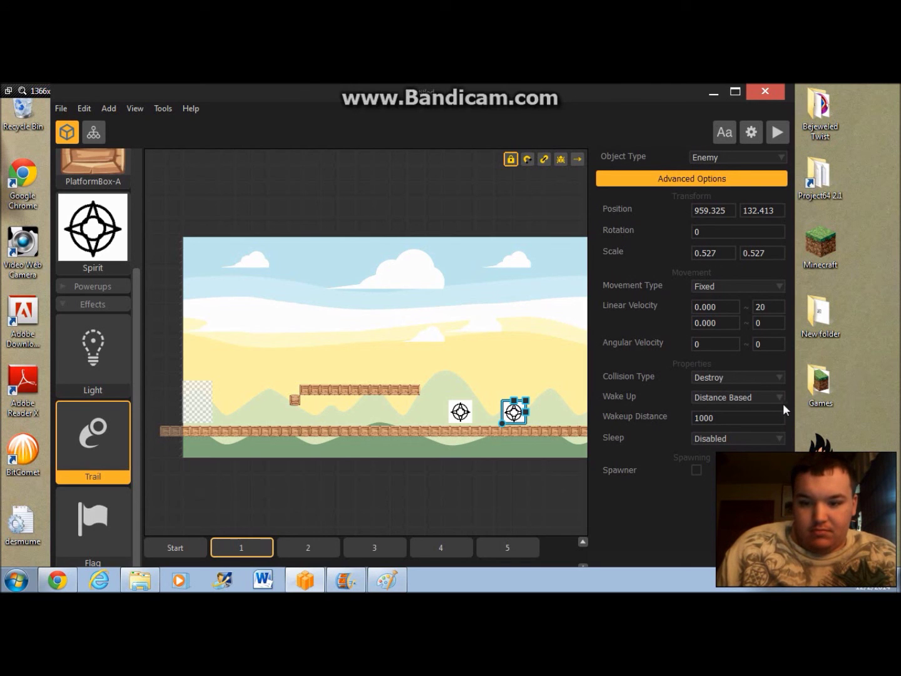
{"action": "left_click", "coordinate": [780, 287]}
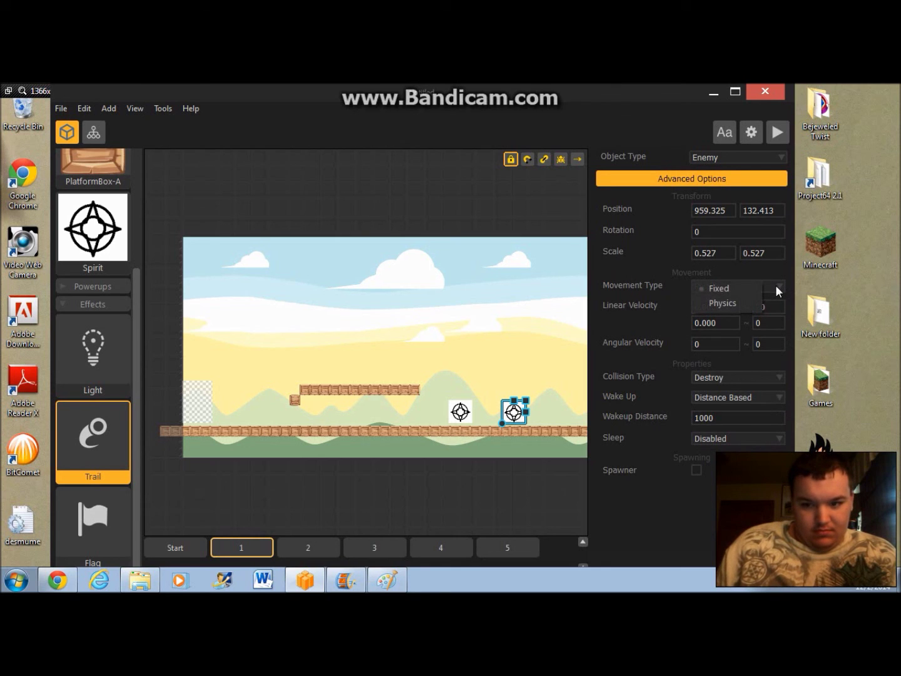
{"action": "left_click", "coordinate": [748, 292]}
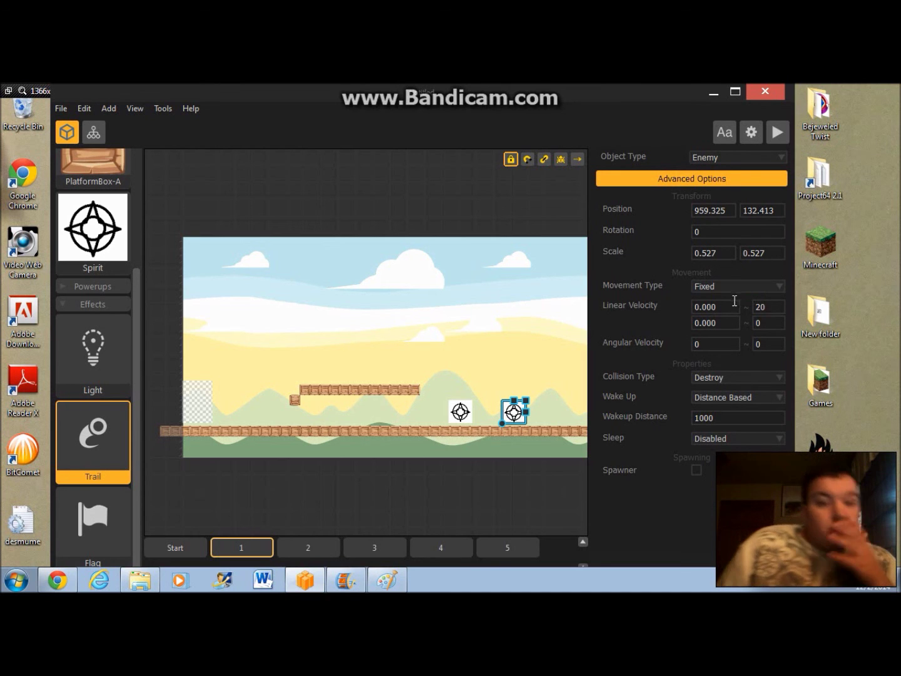
{"action": "mouse_move", "coordinate": [303, 94]}
{"action": "left_mouse_down"}
{"action": "mouse_move", "coordinate": [303, 128]}
{"action": "mouse_move", "coordinate": [303, 116]}
{"action": "left_mouse_up"}
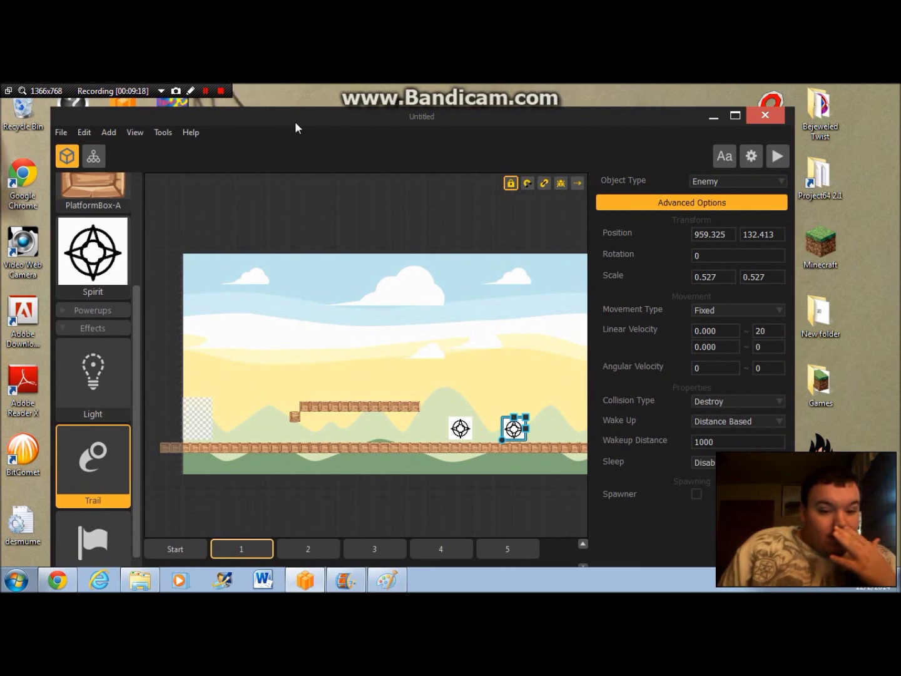